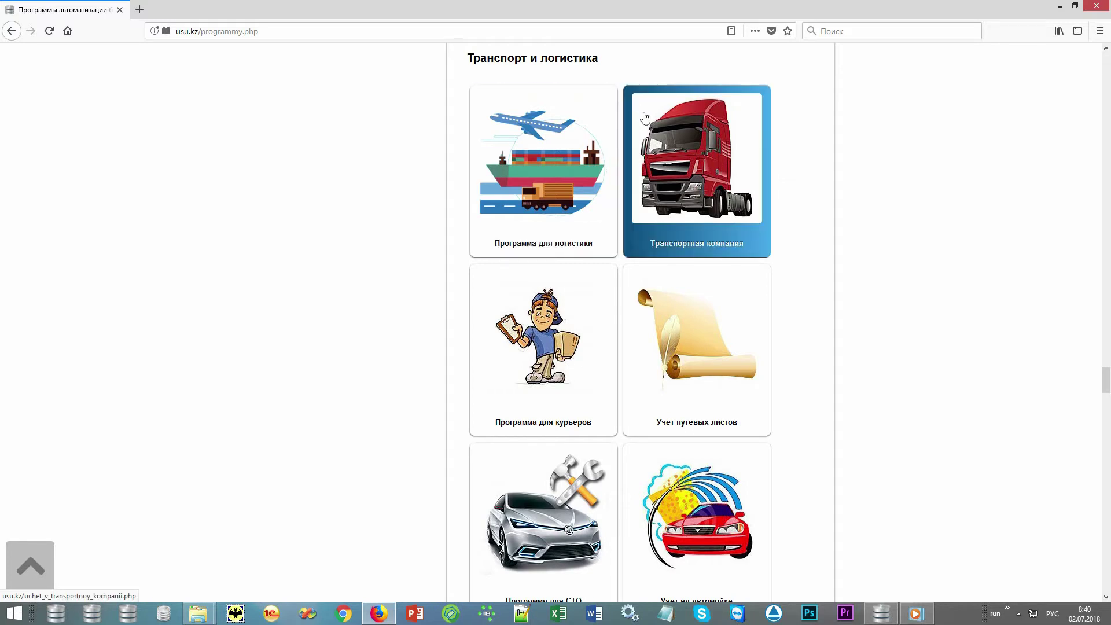
left_click(596, 116)
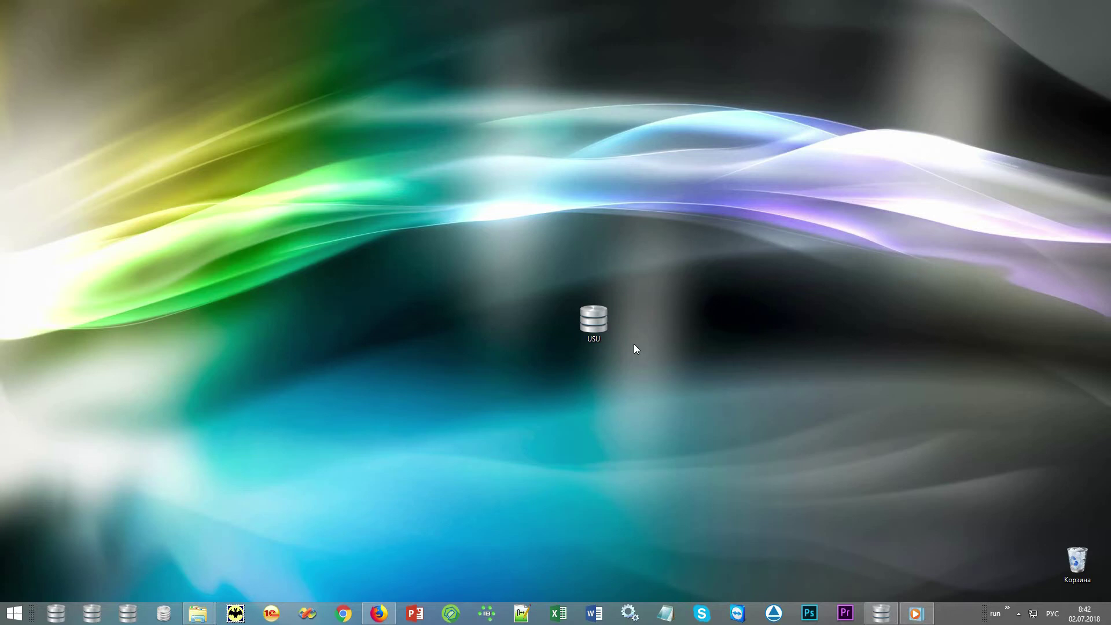
Launch the USU program and log in with the user name, the account password and the role MAIN.
double_click(607, 321)
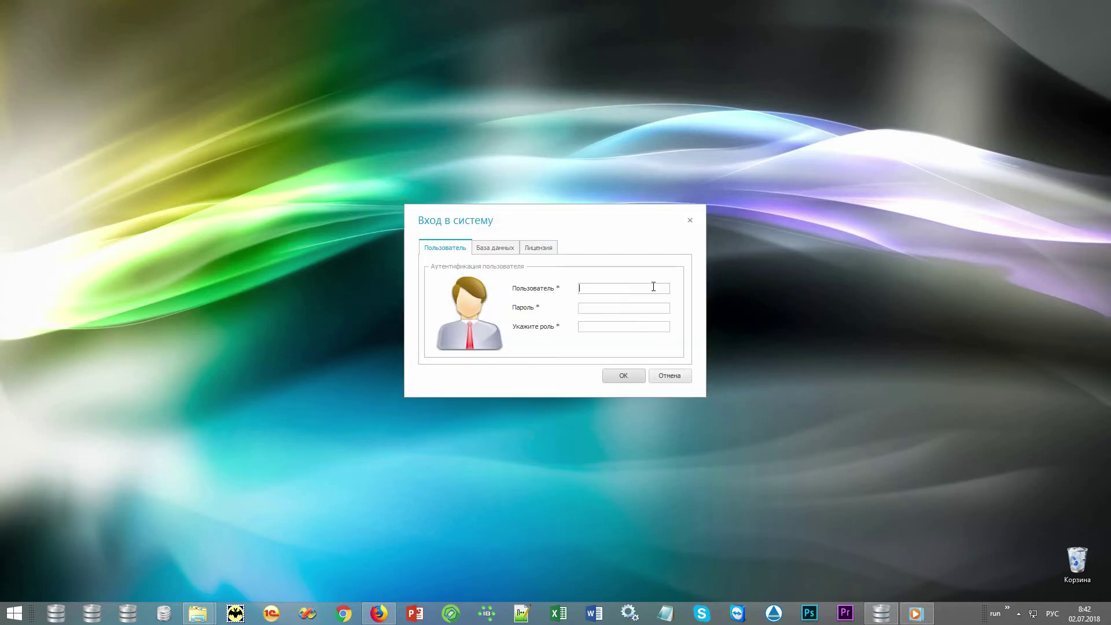
key("alt+shift")
type("NIKOLAY1")
left_click(651, 325)
type("MAIN")
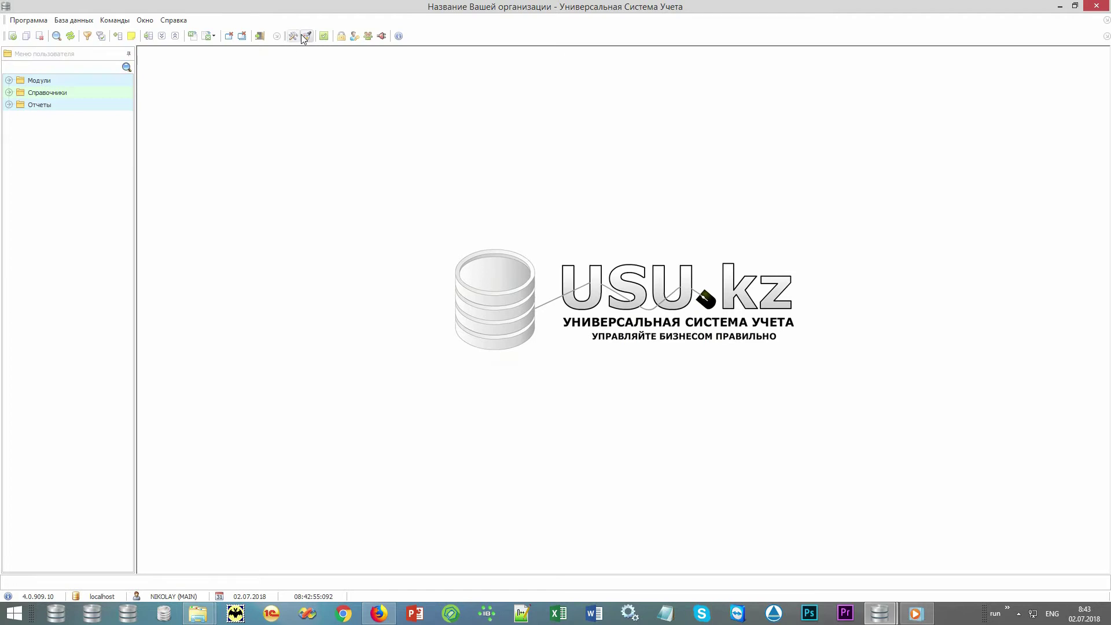
Browse the available program interface styles and close the Интерфейс dialog without choosing another style.
left_click(306, 36)
left_click(677, 296)
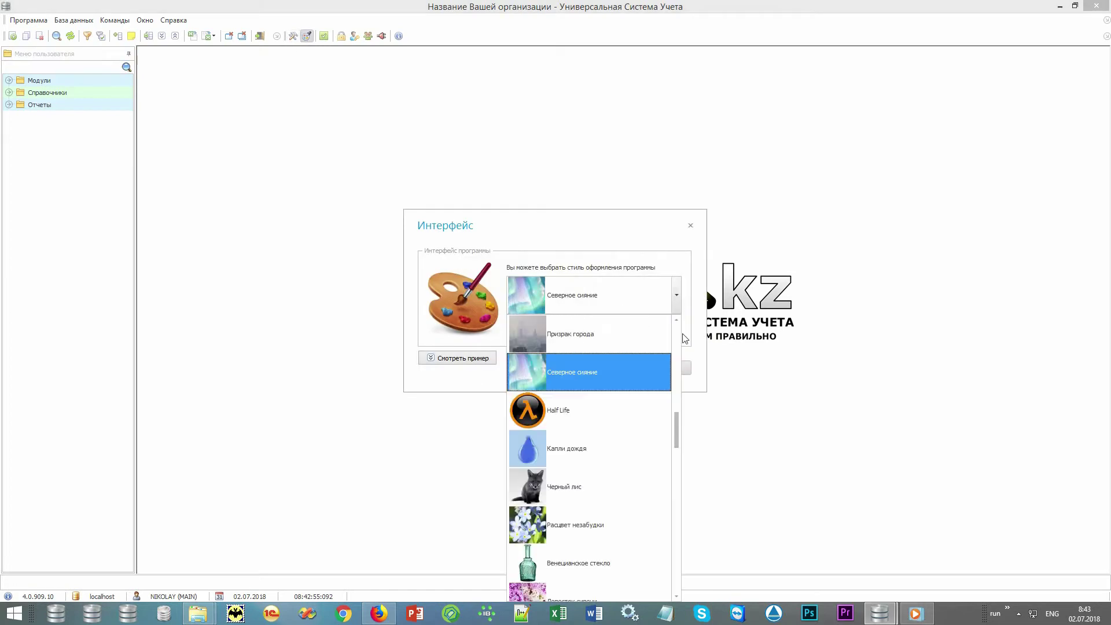
left_click_drag(680, 431, 680, 361)
left_click(696, 316)
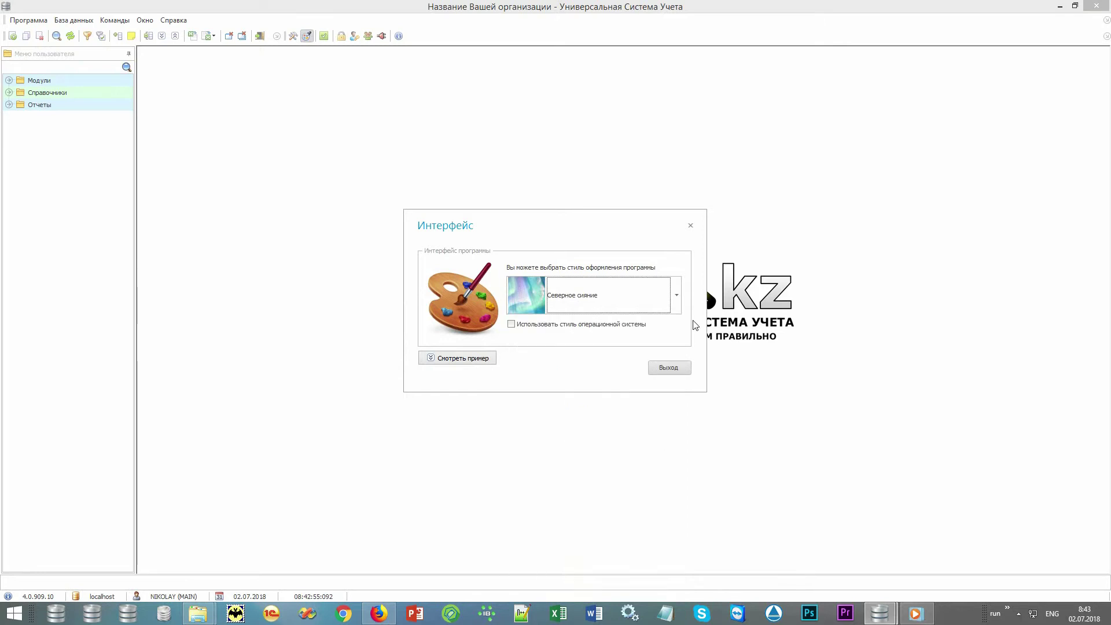
left_click(672, 369)
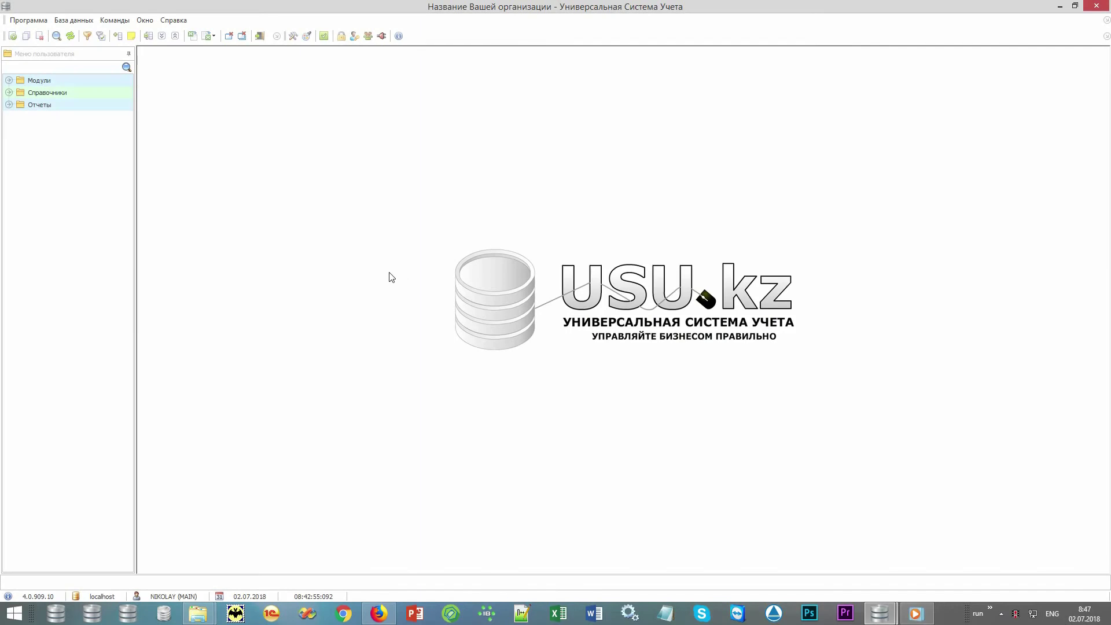
Go through the Модули, Справочники and Отчеты sections of the user menu.
left_click(93, 55)
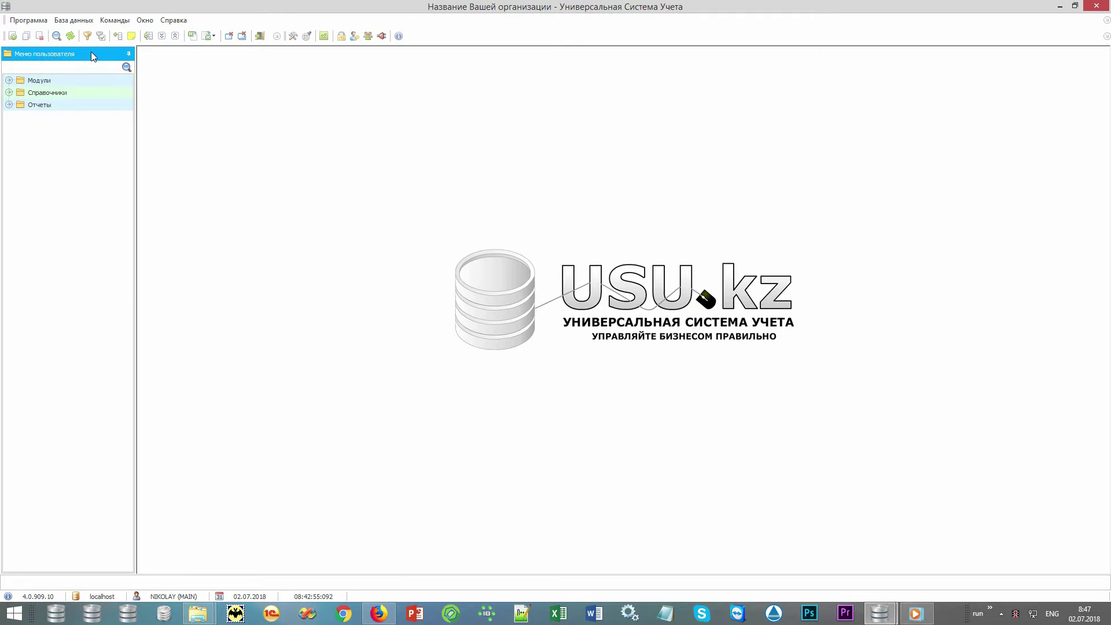
left_click(84, 81)
left_click(84, 93)
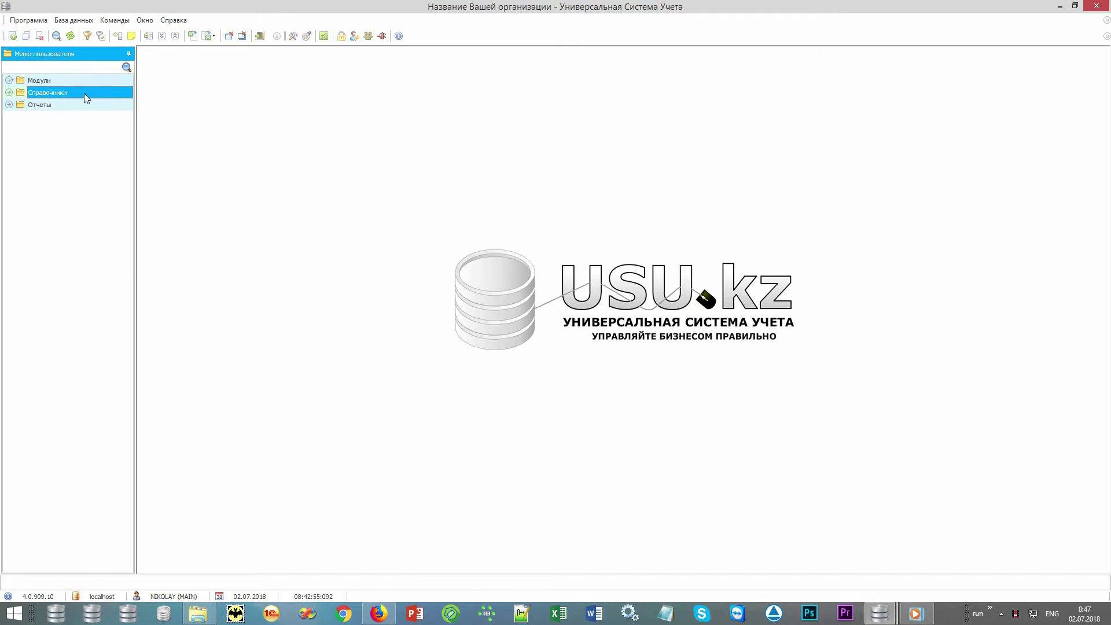
left_click(83, 107)
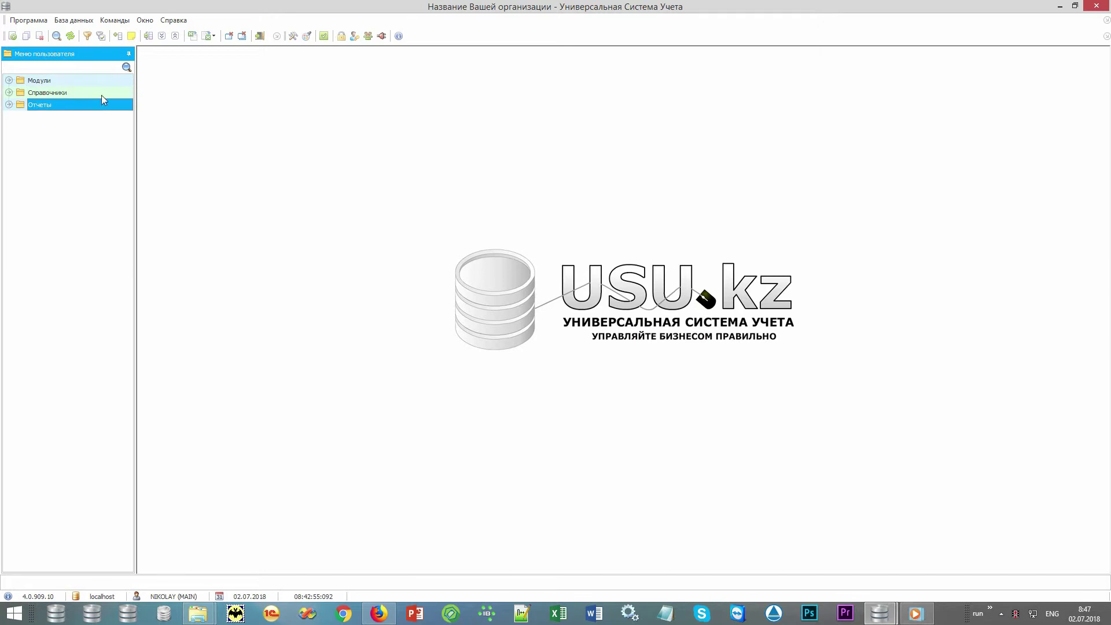
View the Валюты and Способы оплаты directories in the Деньги group of Справочники.
double_click(116, 91)
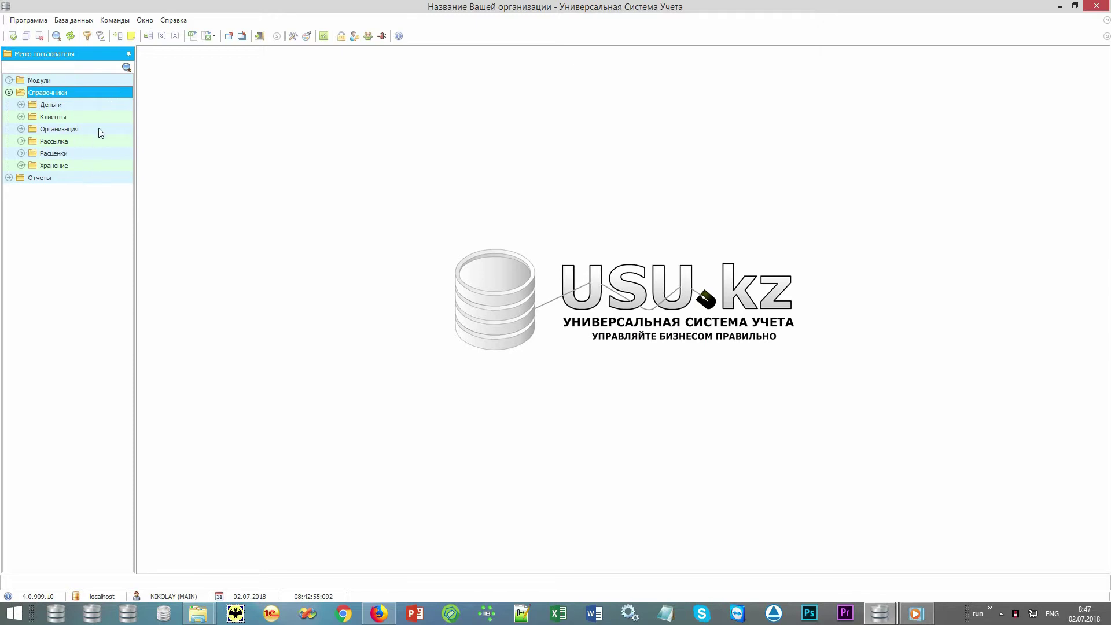
double_click(102, 104)
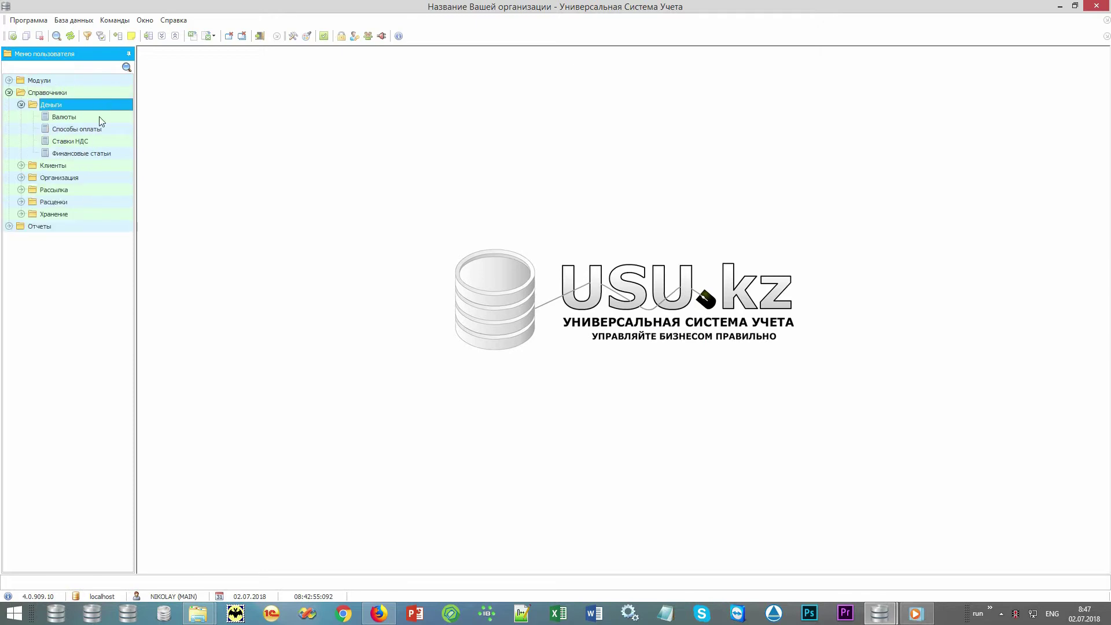
double_click(99, 118)
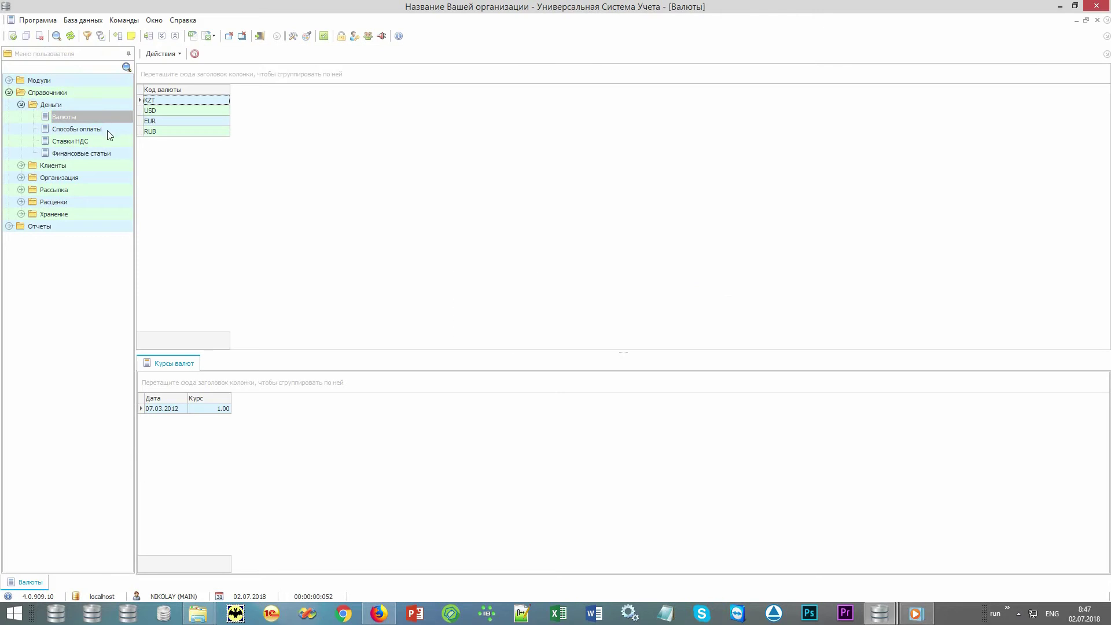
double_click(106, 130)
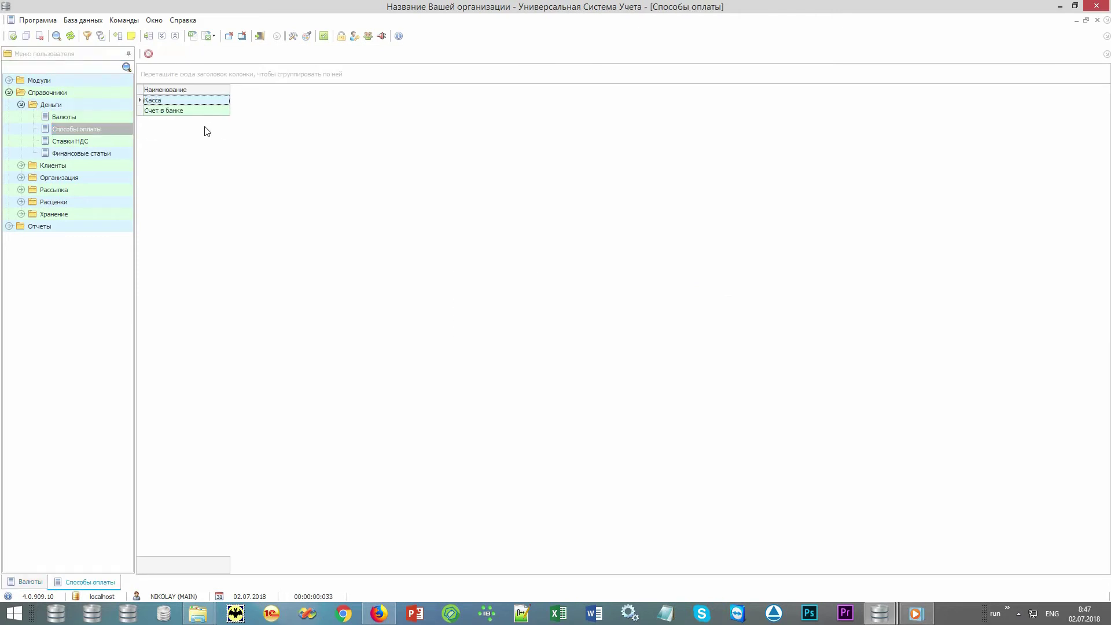
View the Категории контрагентов directory under Клиенты and the Отделения and Сотрудники directories under Организация.
double_click(116, 165)
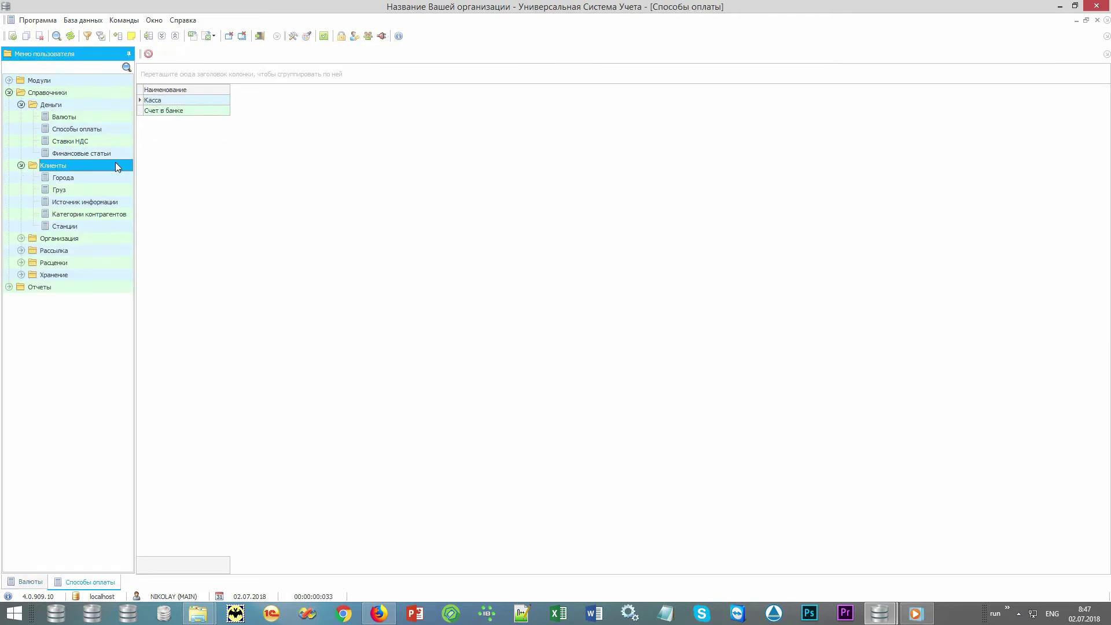
double_click(108, 214)
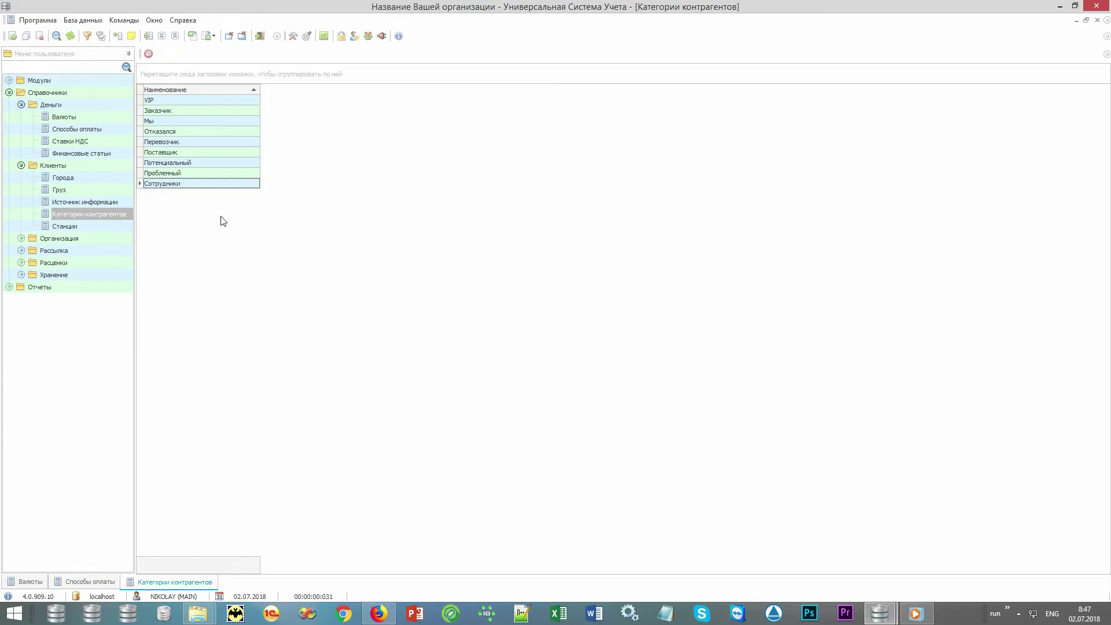
double_click(93, 238)
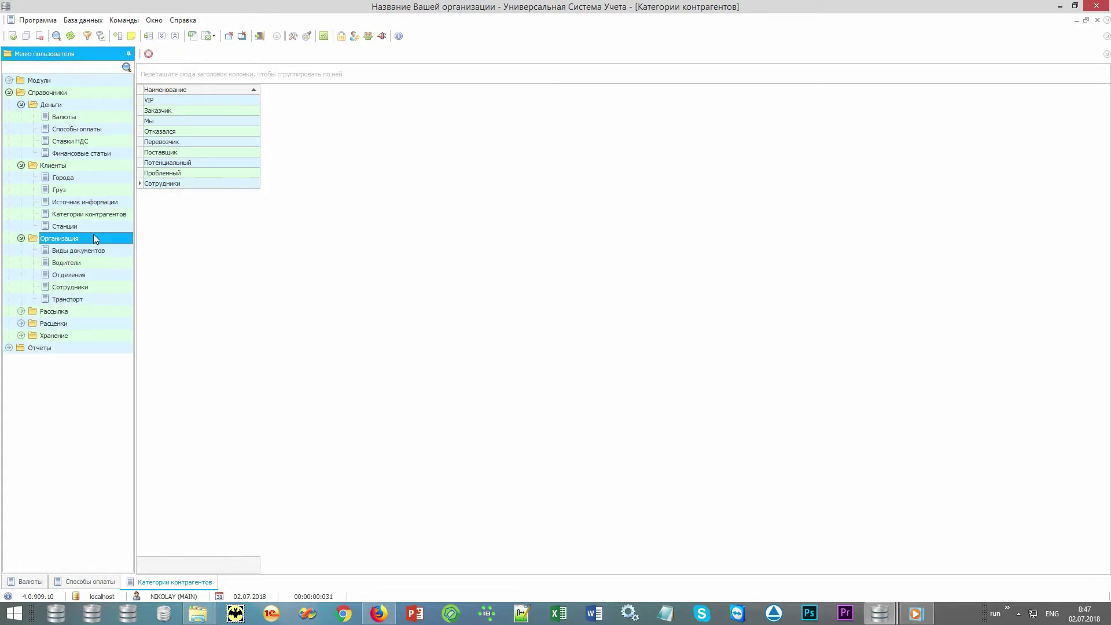
double_click(91, 276)
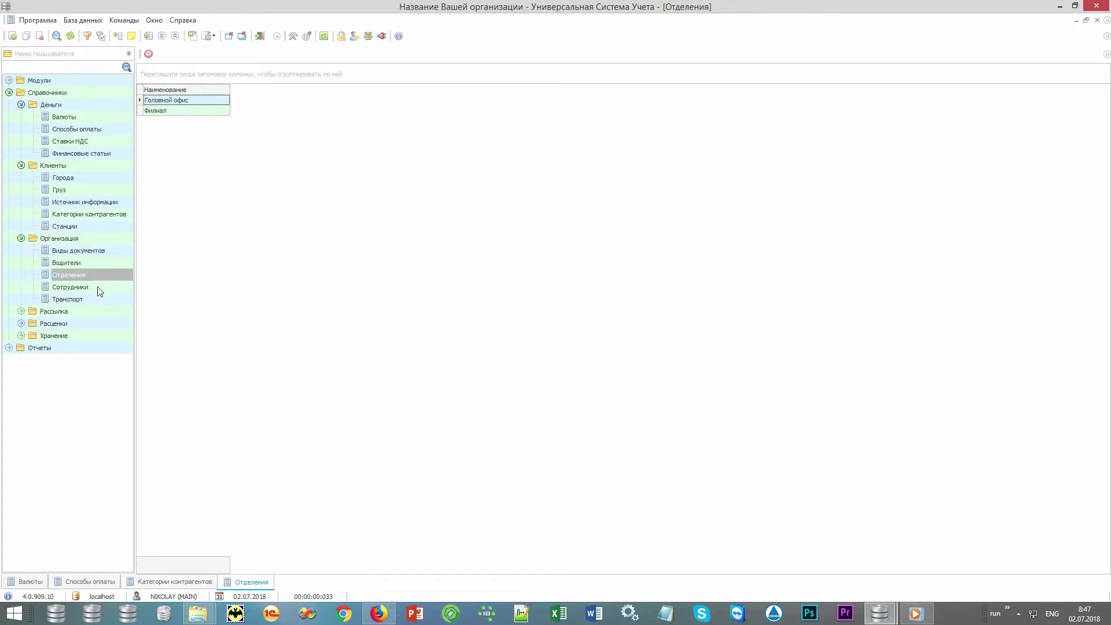
double_click(97, 287)
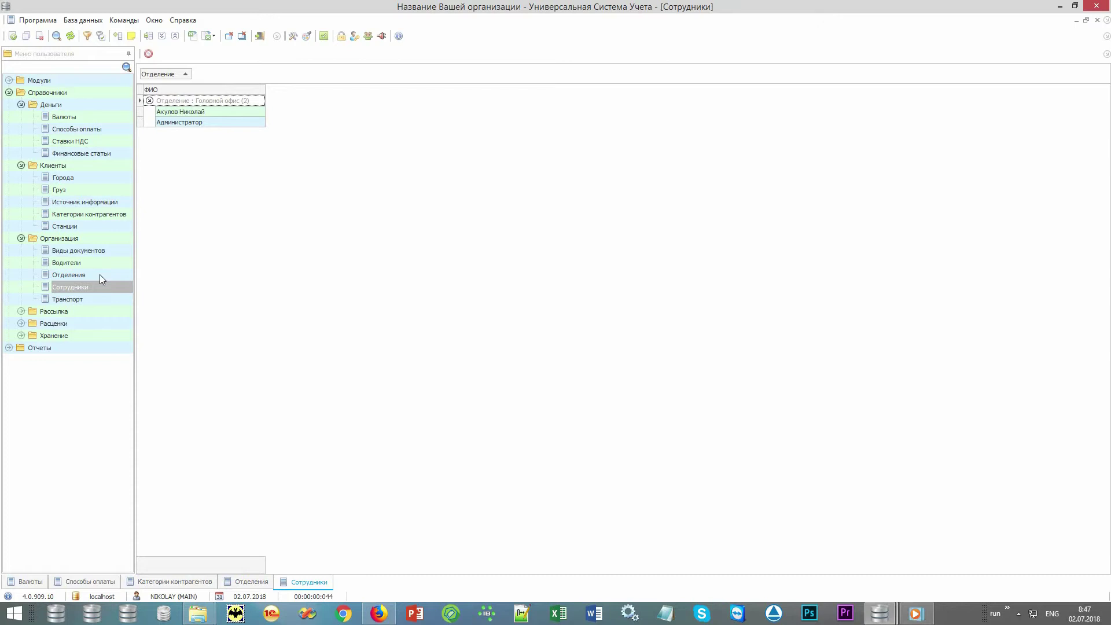
View the Шаблоны directory under Рассылка, going through the templates Скидки and Груз прибыл.
double_click(85, 311)
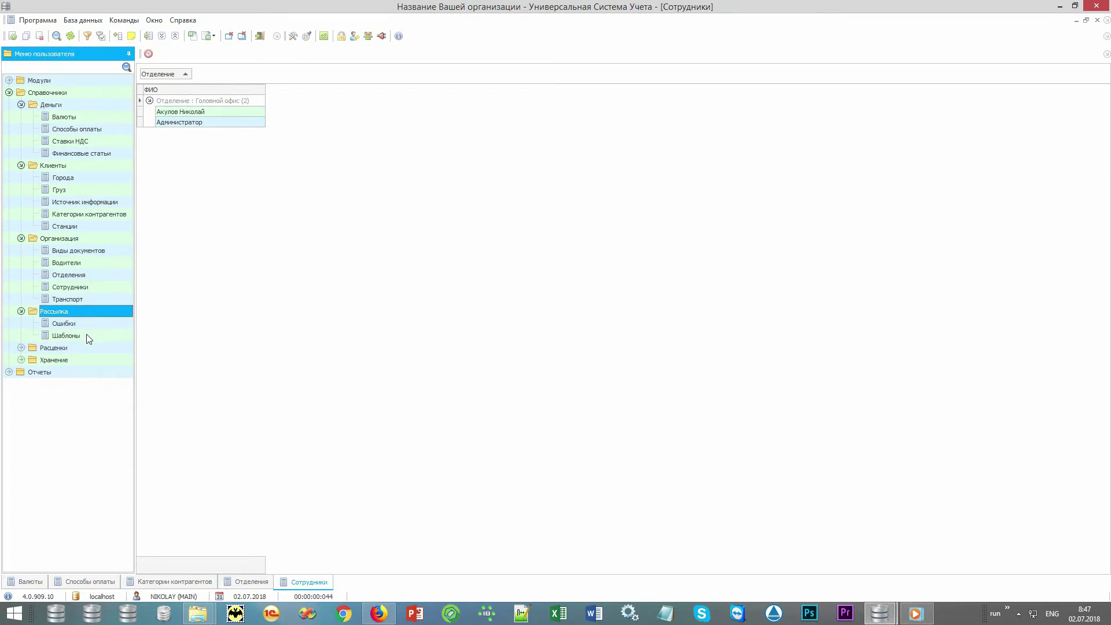
double_click(66, 335)
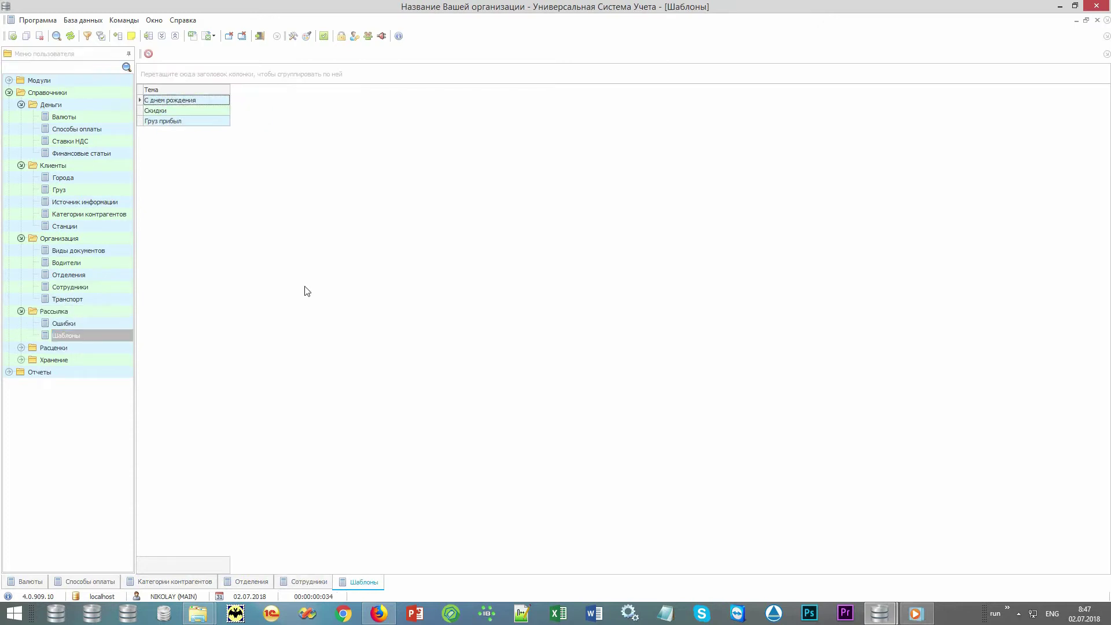
left_click(203, 111)
left_click(197, 121)
Generate the Массовая рассылка report from the Рассылка group of Отчеты without any filters.
double_click(105, 374)
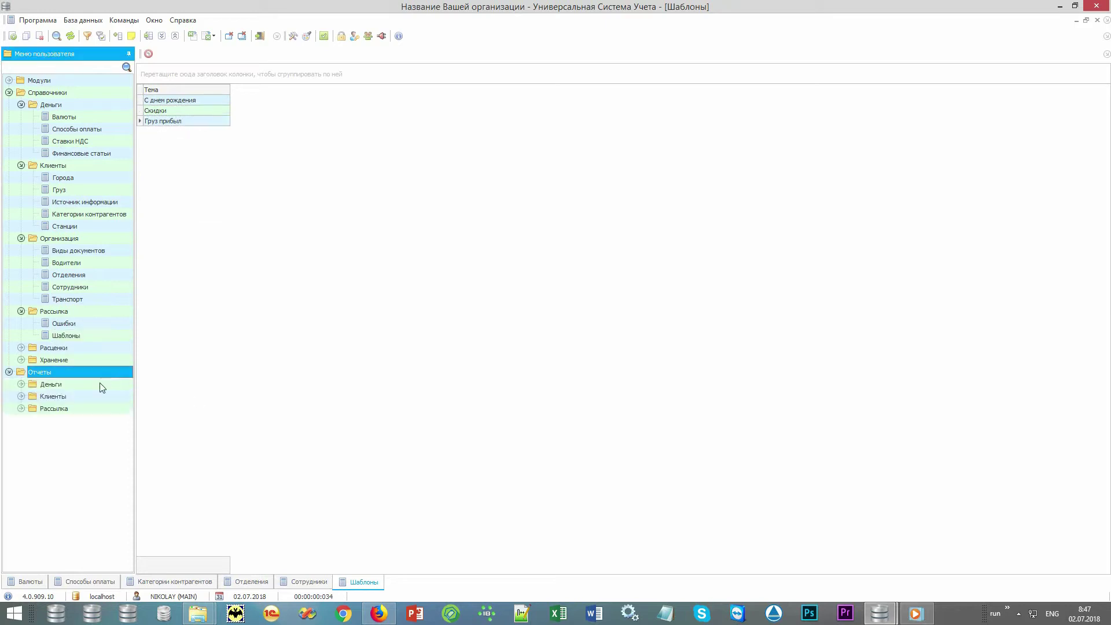
double_click(77, 408)
double_click(91, 433)
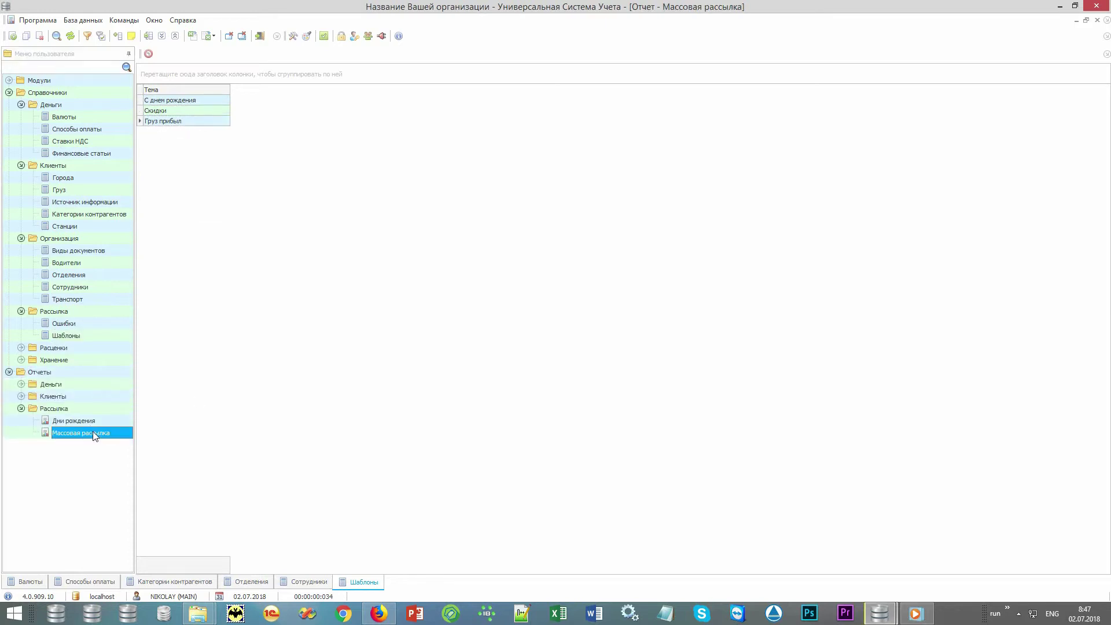
left_click(554, 562)
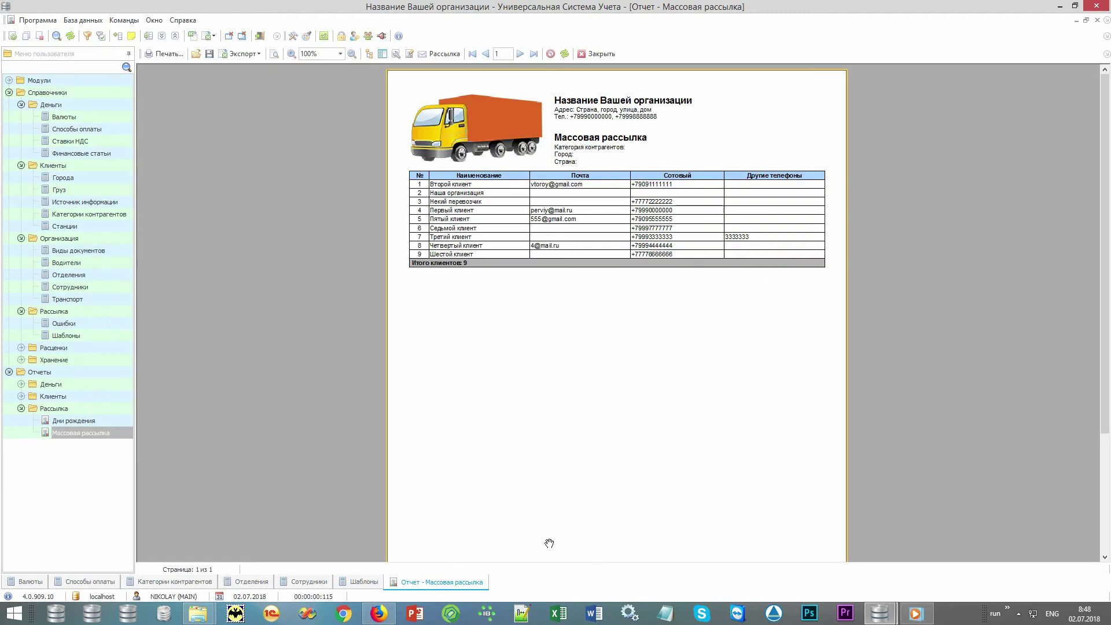
Start creating a mailing from the report and try out the Email, SMS, Viber and voice call channels.
left_click(445, 54)
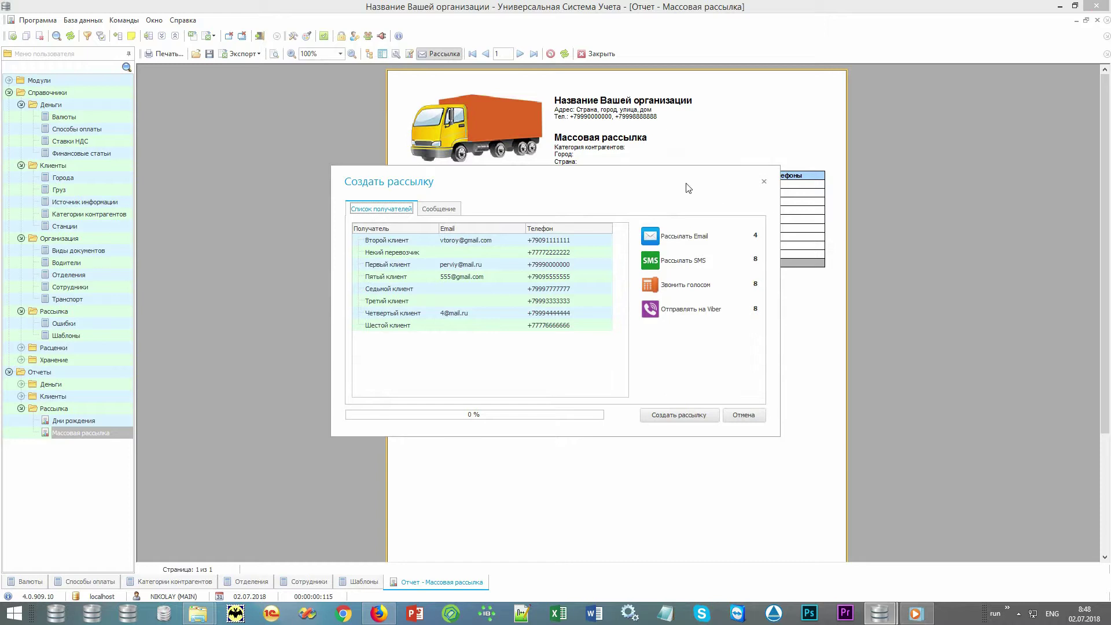
left_click(706, 238)
left_click(701, 264)
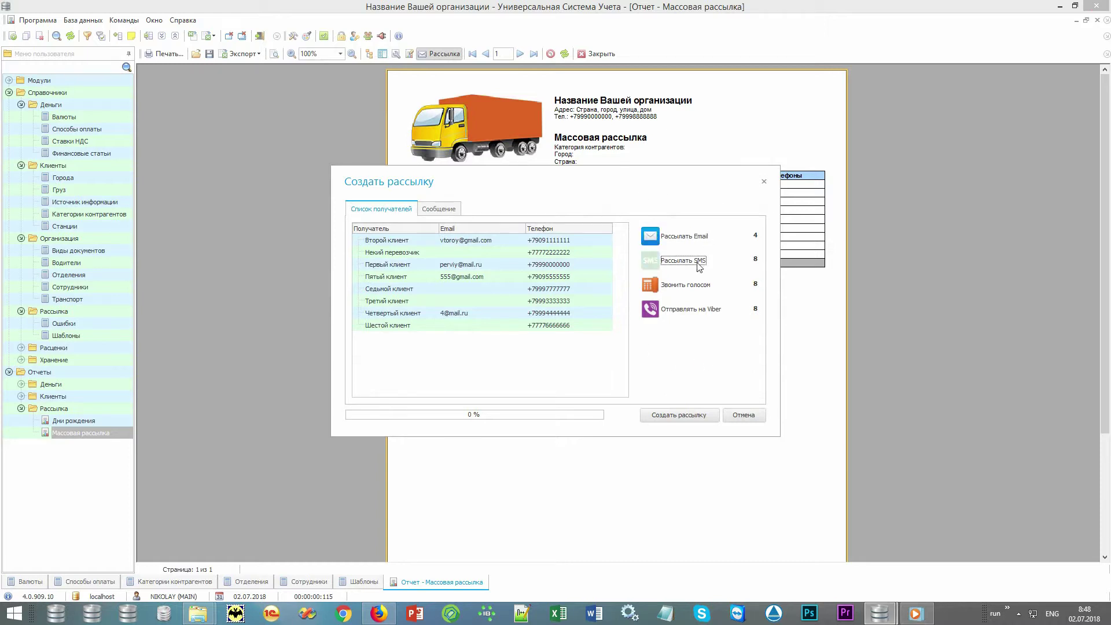
left_click(699, 312)
left_click(699, 312)
left_click(703, 286)
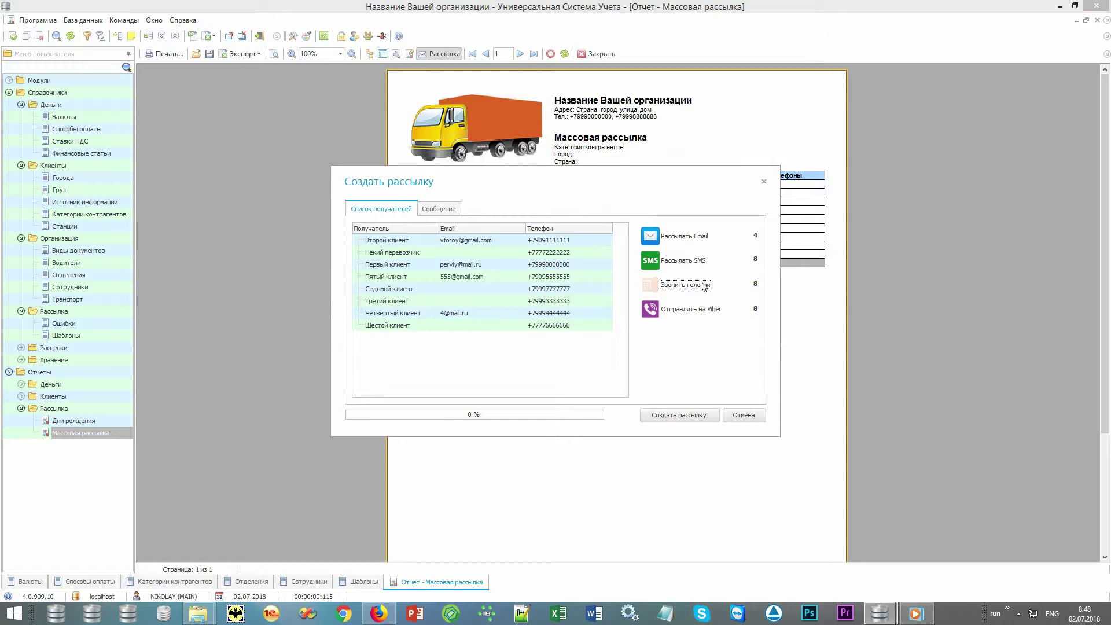
left_click(703, 287)
Check the mailing's message settings and available templates, and cancel the mailing.
left_click(449, 209)
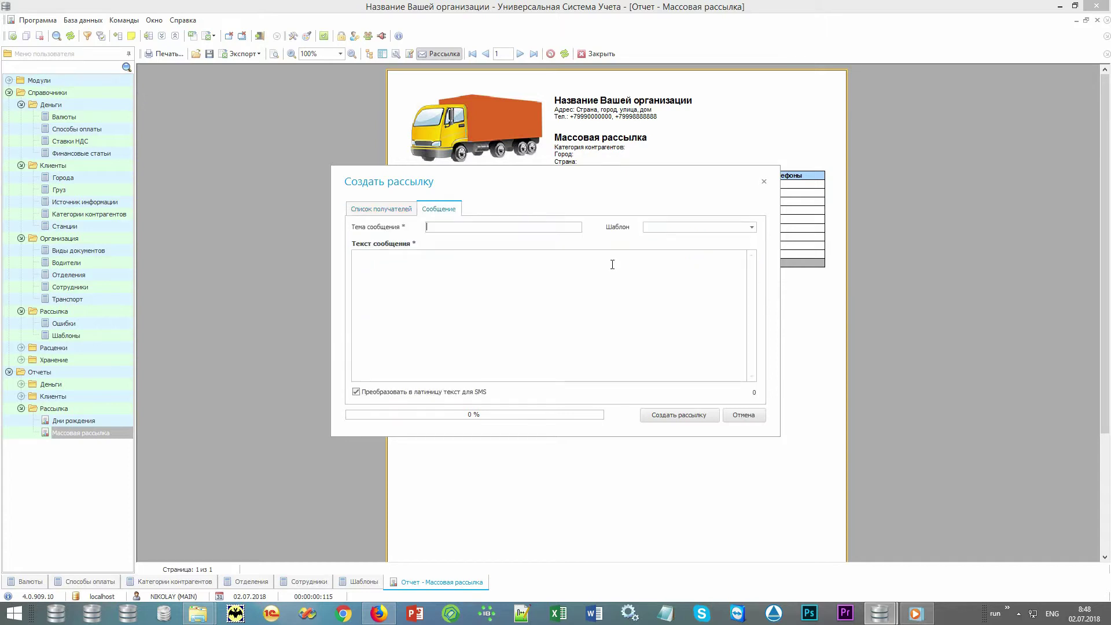
left_click(751, 228)
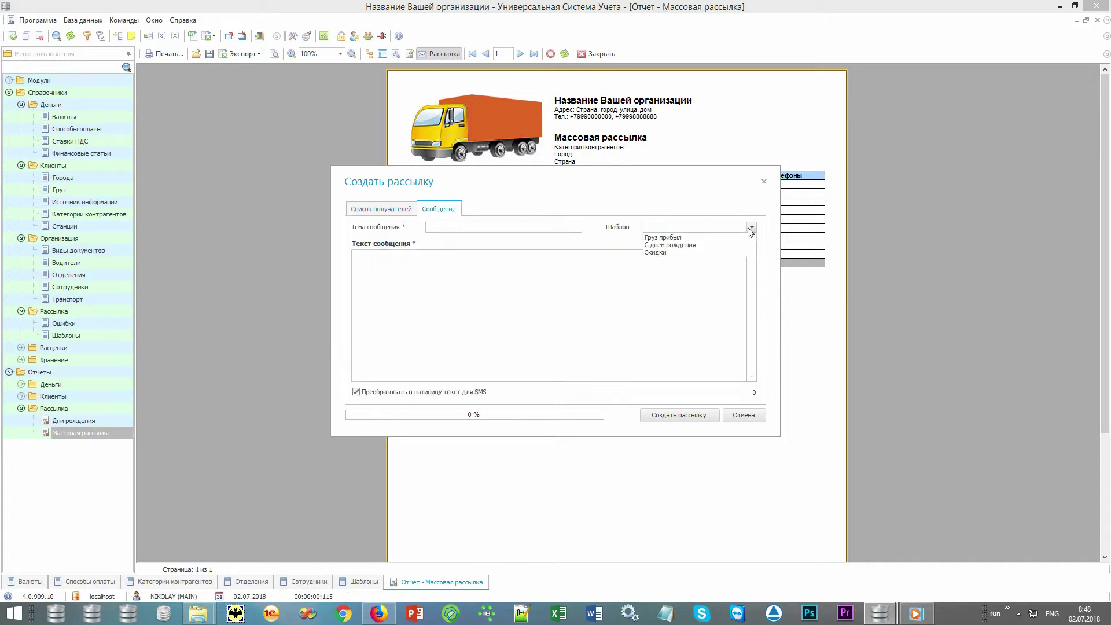
left_click(751, 228)
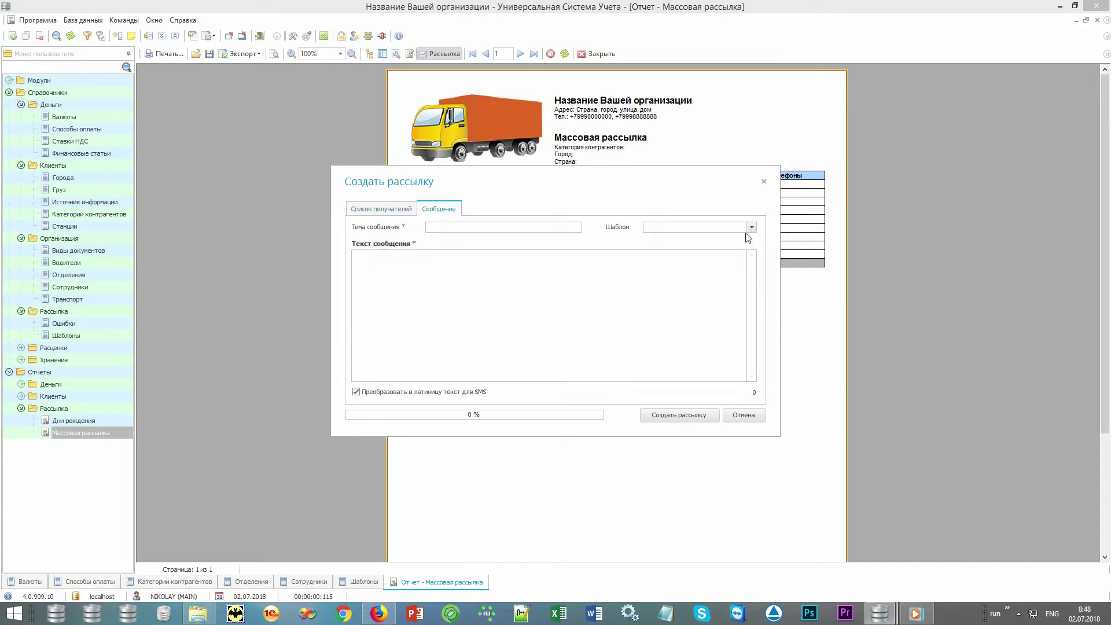
left_click(744, 415)
View the Тарифы directory under Расценки and the Ячейки directory under Хранение.
double_click(111, 347)
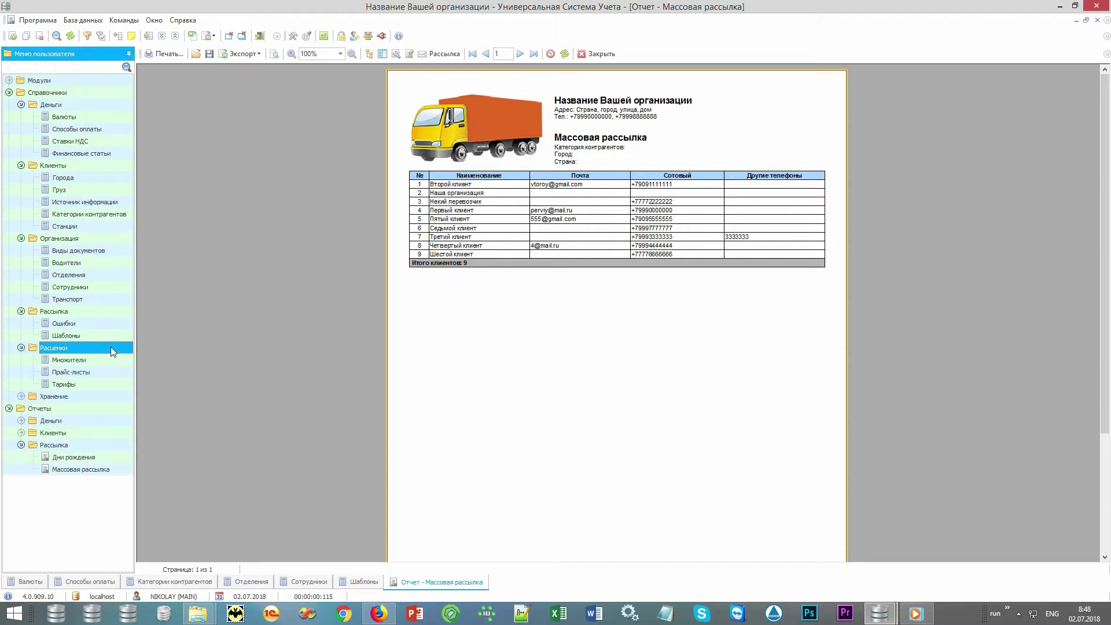
double_click(87, 384)
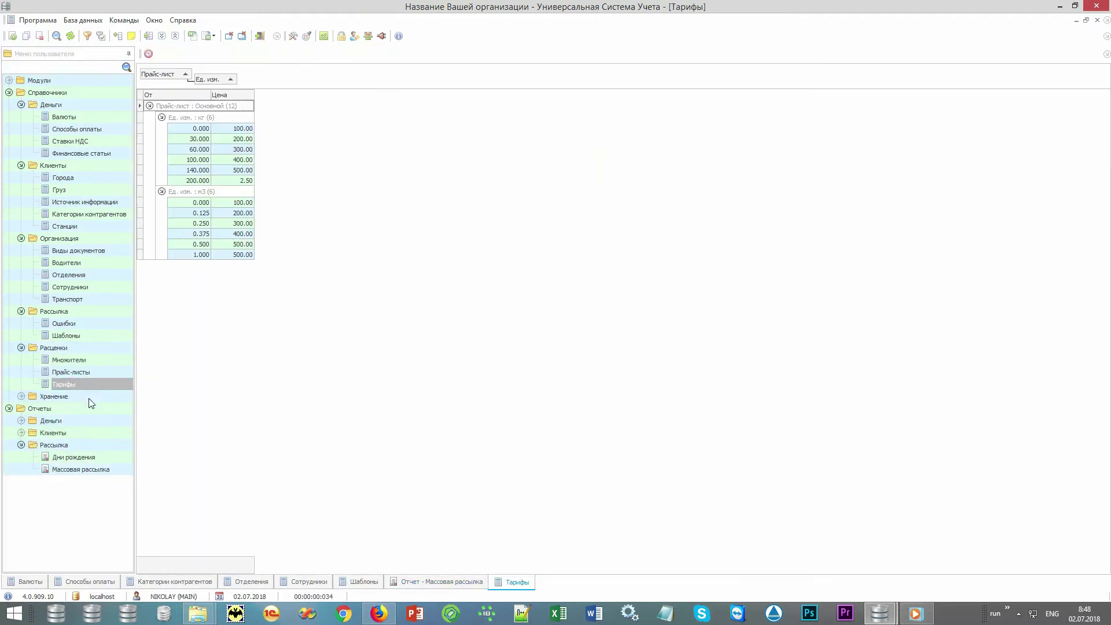
double_click(88, 397)
double_click(89, 409)
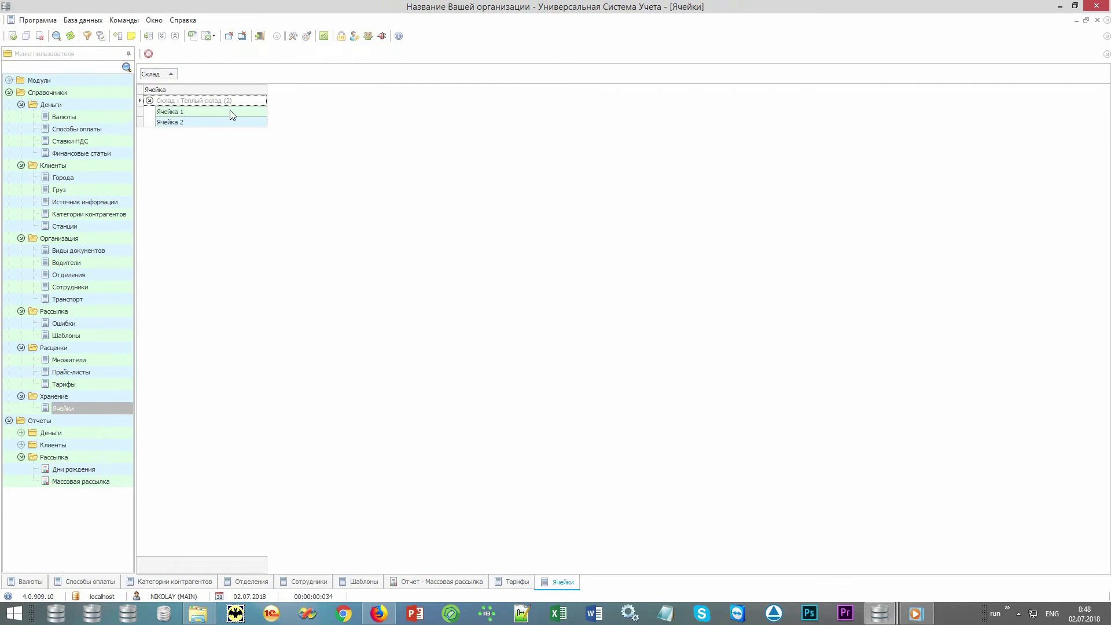
Collapse the Отчеты and Справочники branches and expand the Организация group under Модули.
left_click(21, 457)
left_click(8, 421)
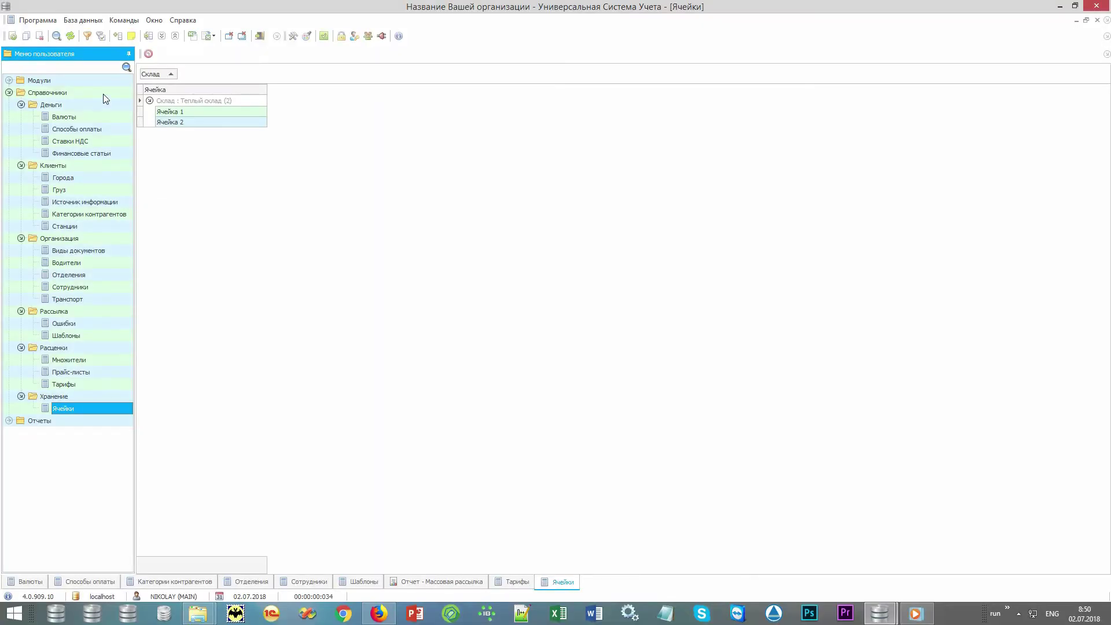
double_click(103, 94)
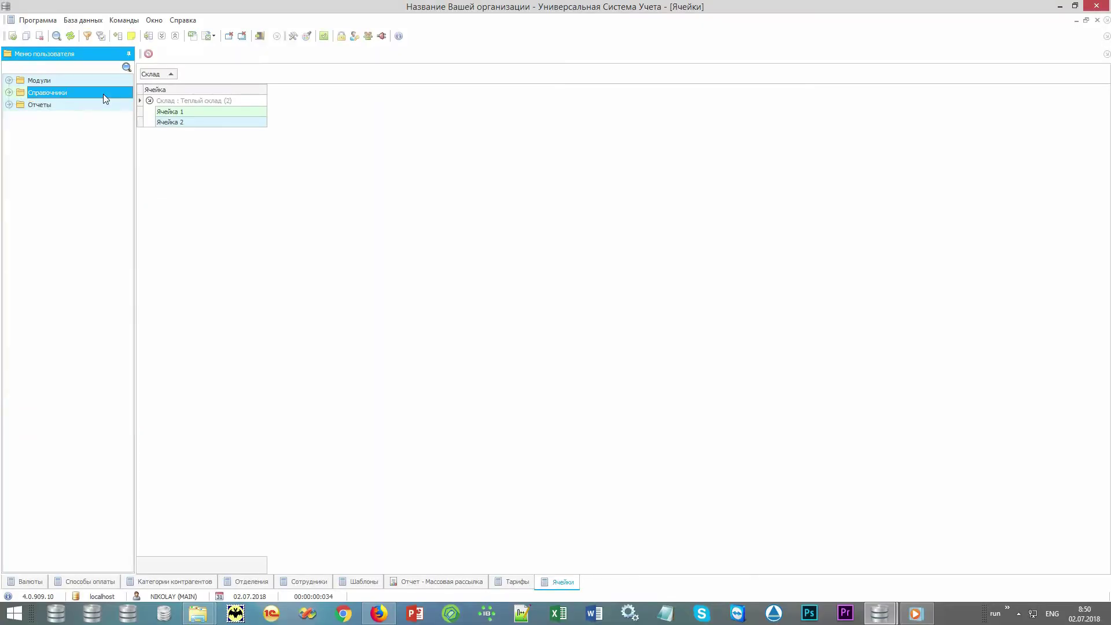
double_click(110, 82)
double_click(105, 93)
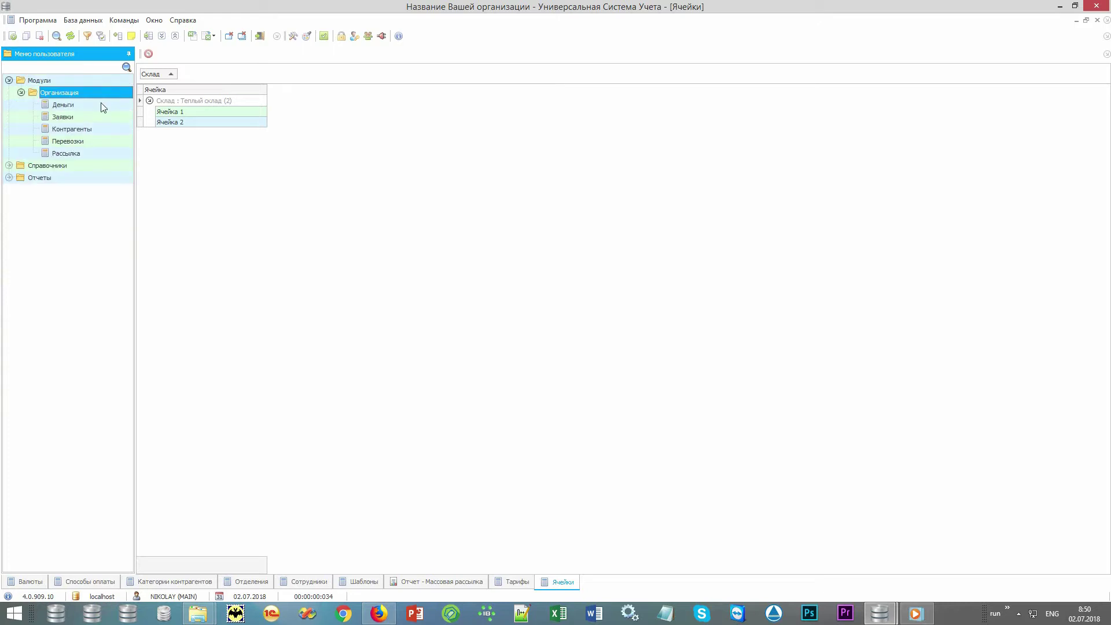
Open the Заявки module and examine its search criteria, from Отделение and Менеджер through the request dates to Контрагент.
double_click(95, 116)
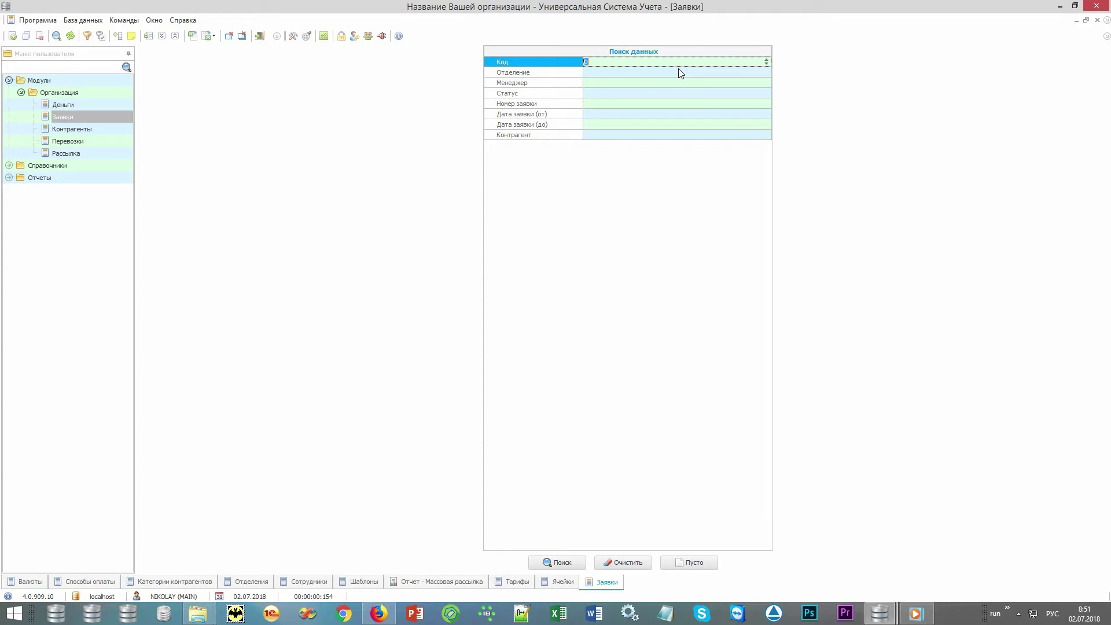
left_click(570, 74)
left_click(568, 86)
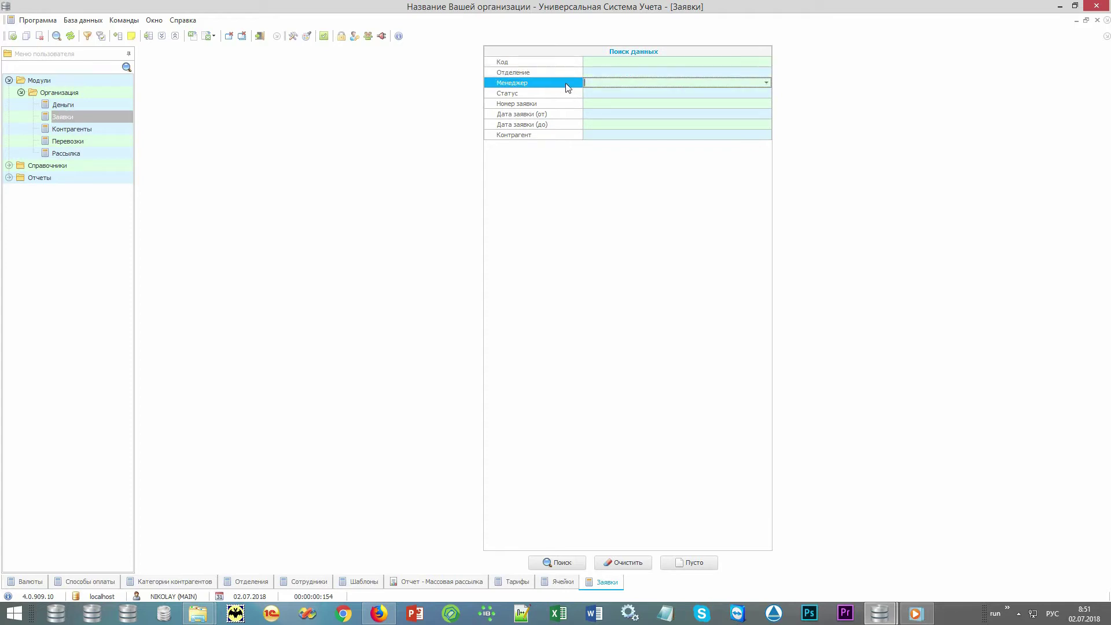
left_click(568, 95)
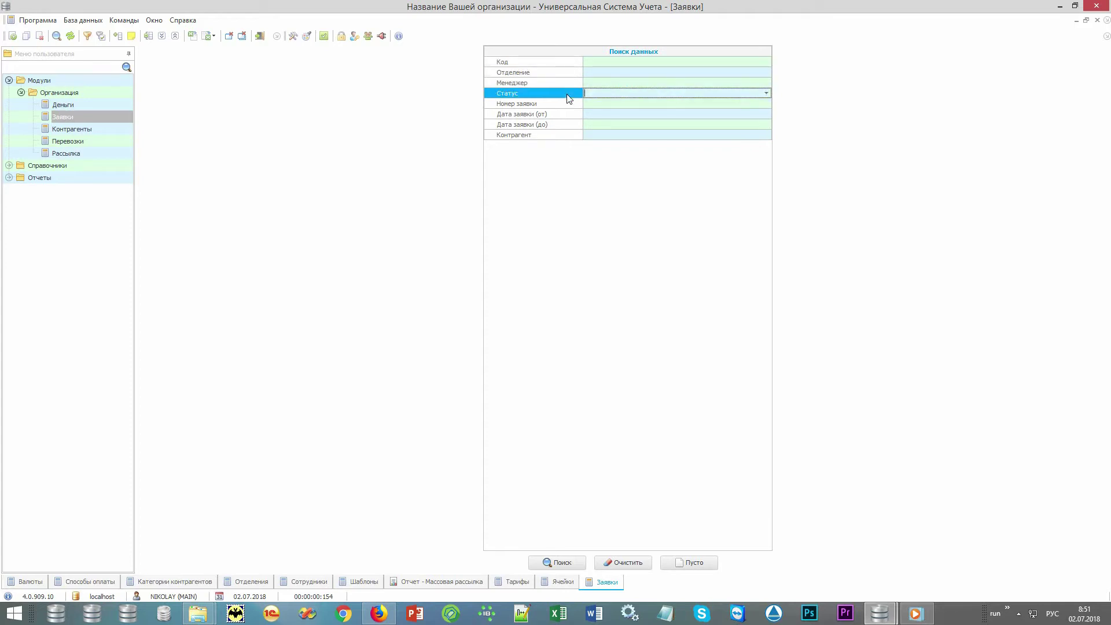
left_click(571, 107)
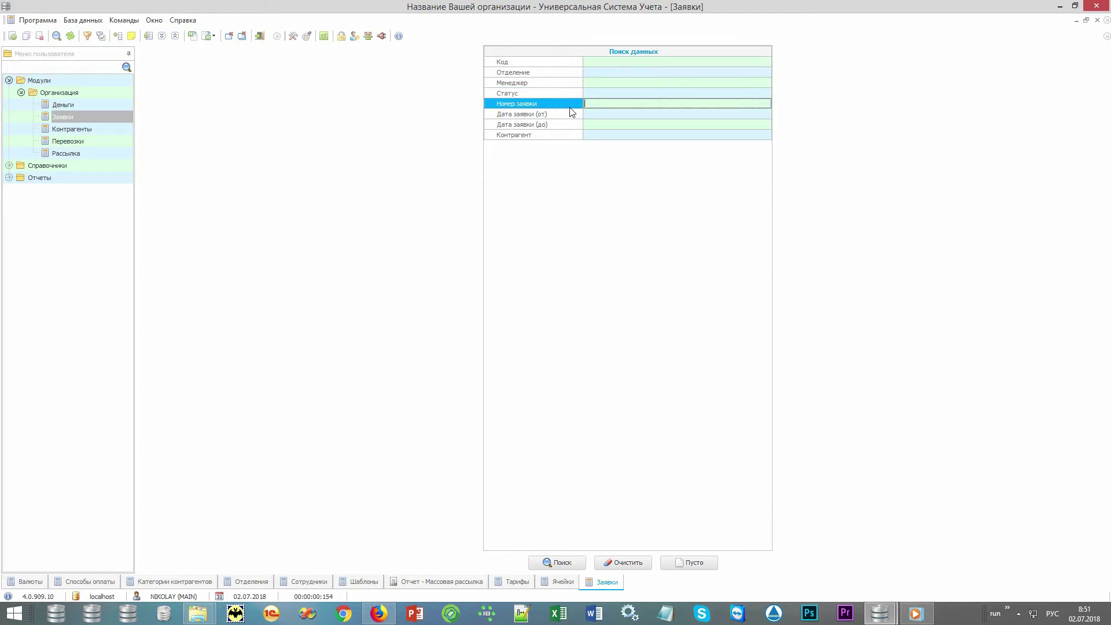
left_click(563, 116)
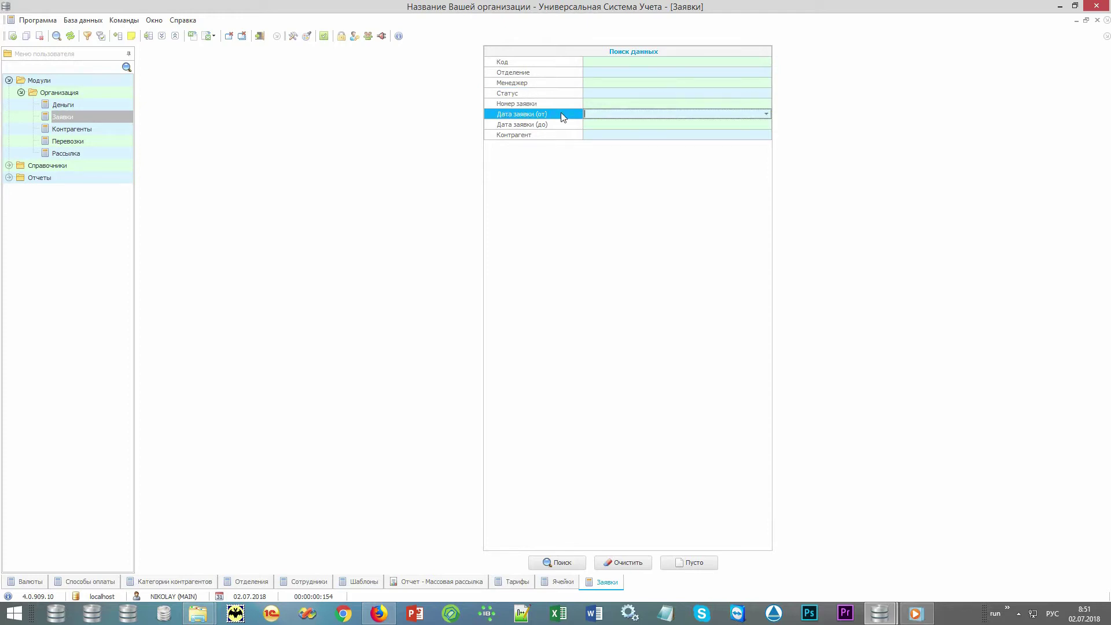
left_click(562, 136)
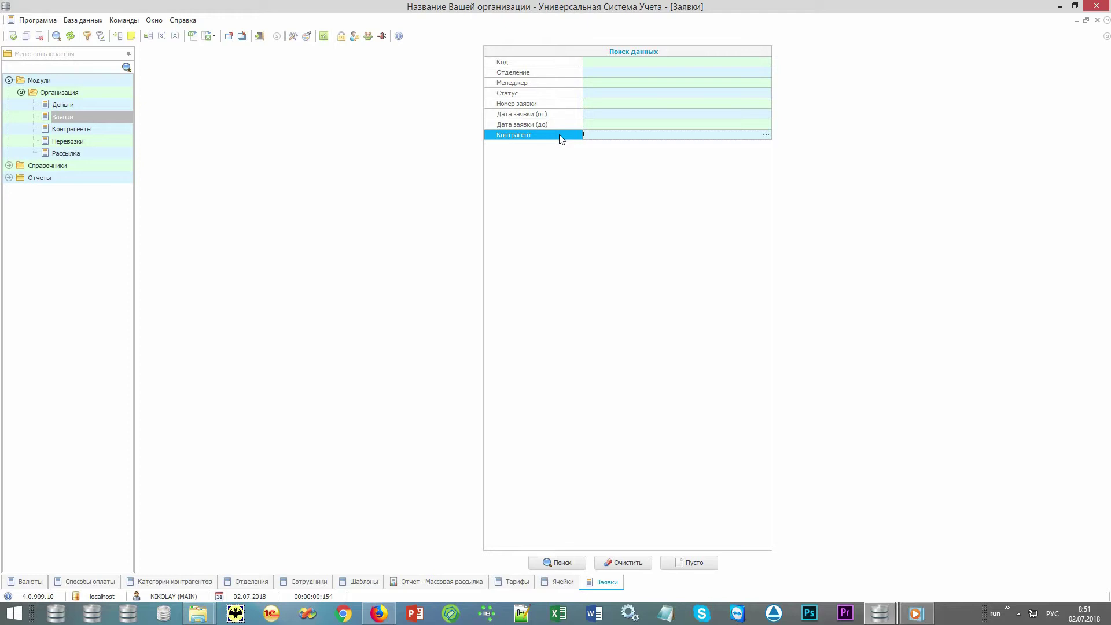
Search for requests with Дата заявки (от) set to 02.07.2018.
left_click(574, 116)
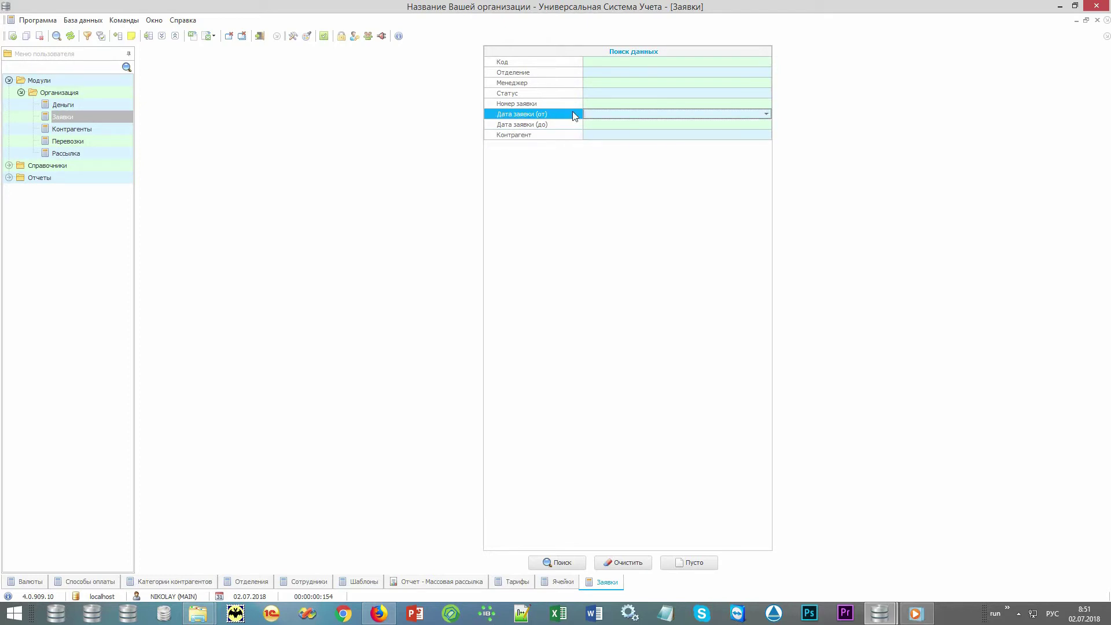
key("F4")
key("Return")
left_click(544, 561)
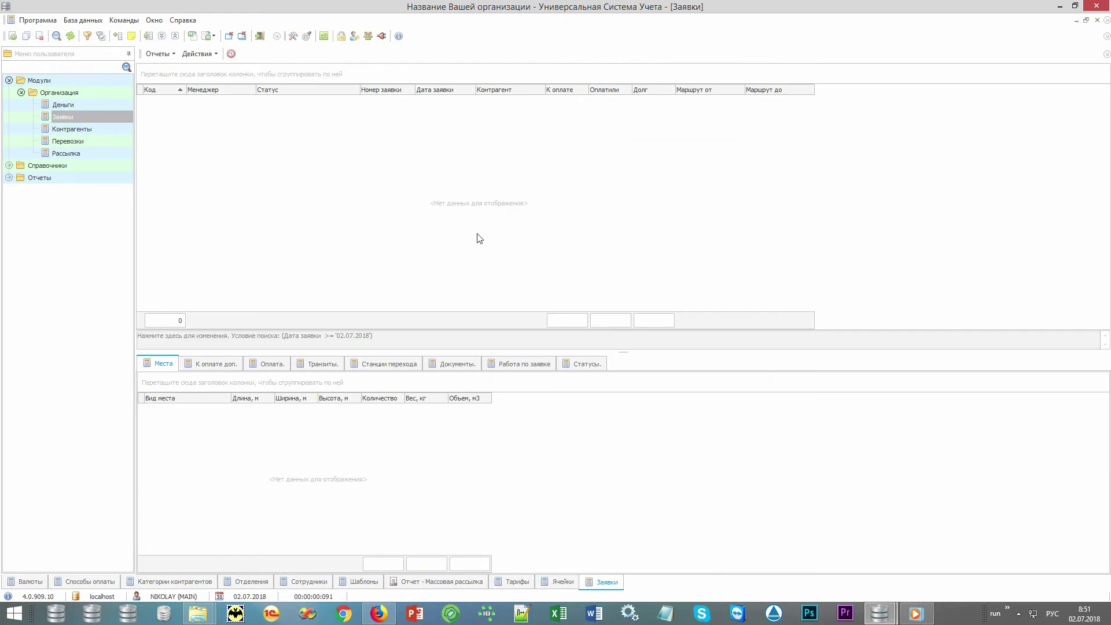
Start adding a new request and review its general, sender, recipient and cargo fields.
right_click(514, 247)
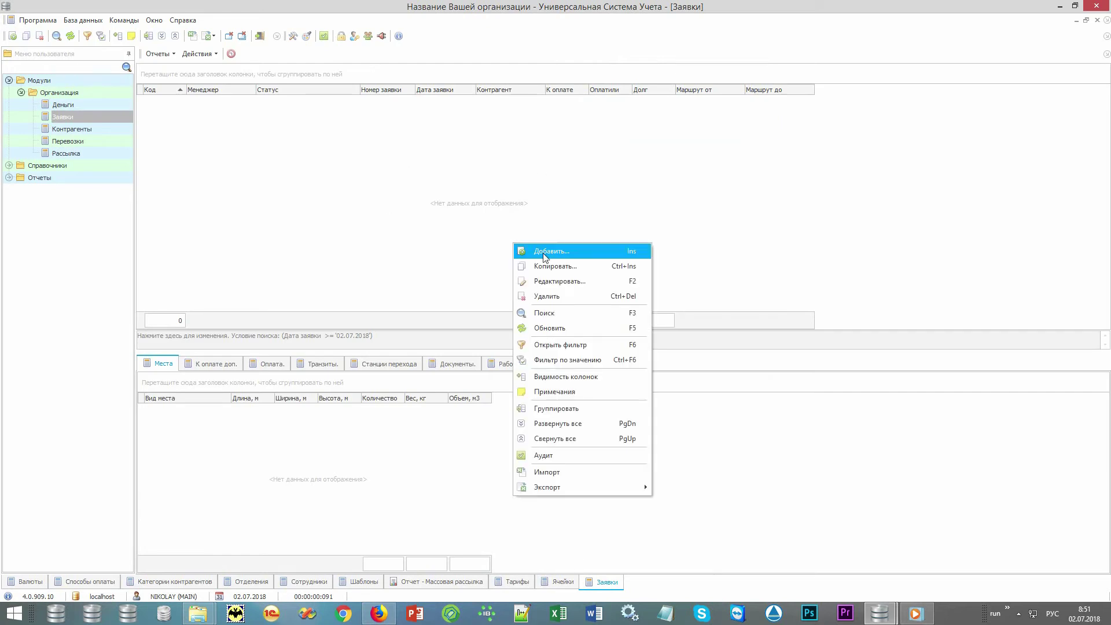
left_click(596, 252)
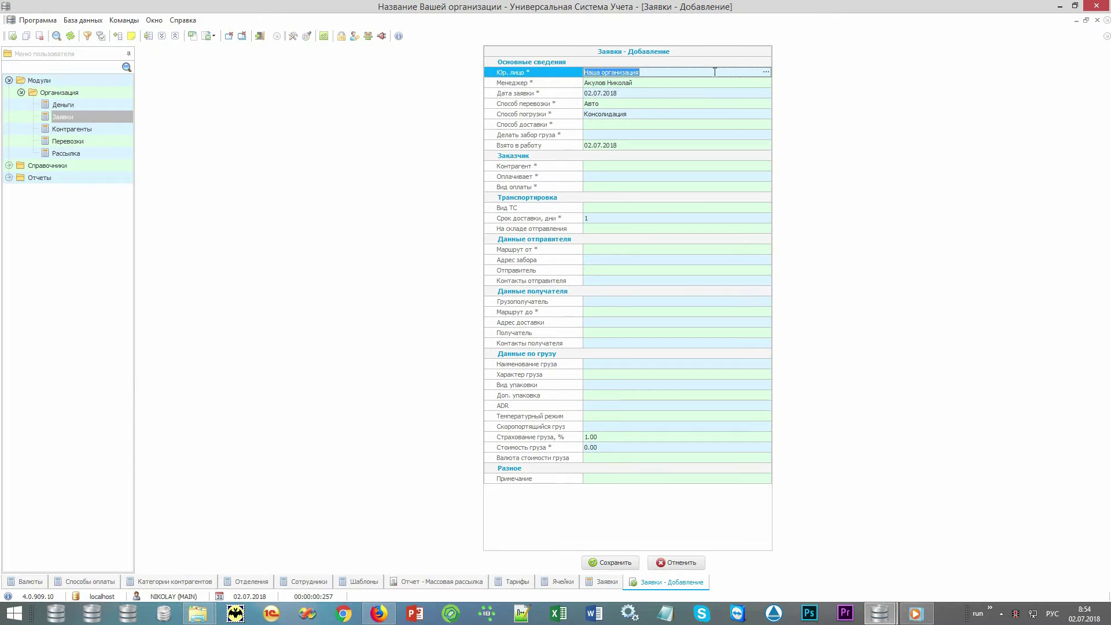
left_click(659, 146)
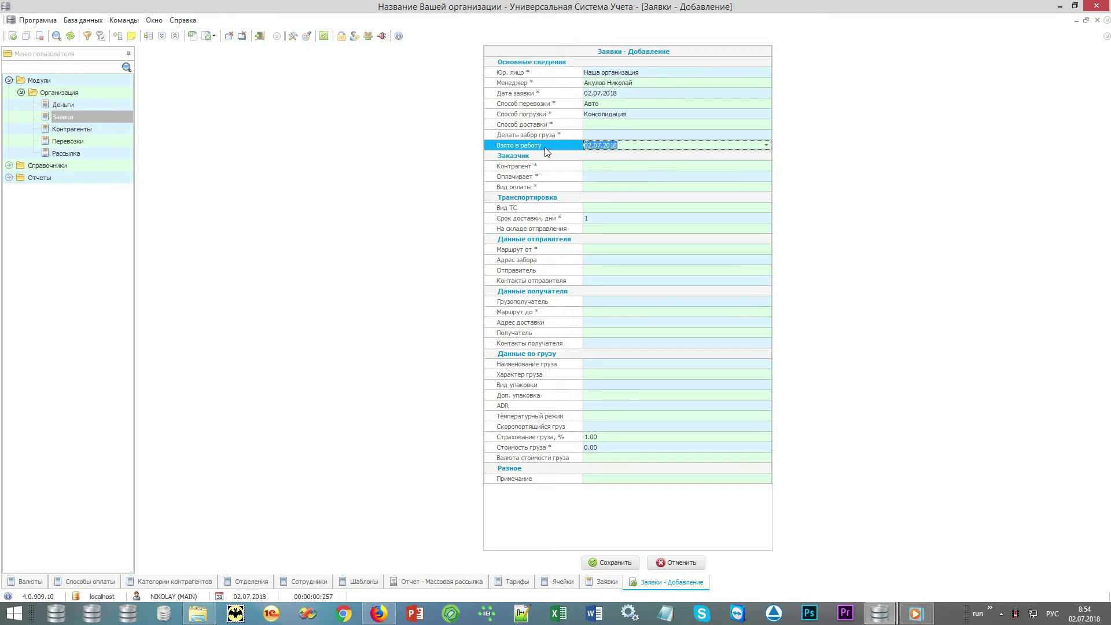
left_click(550, 250)
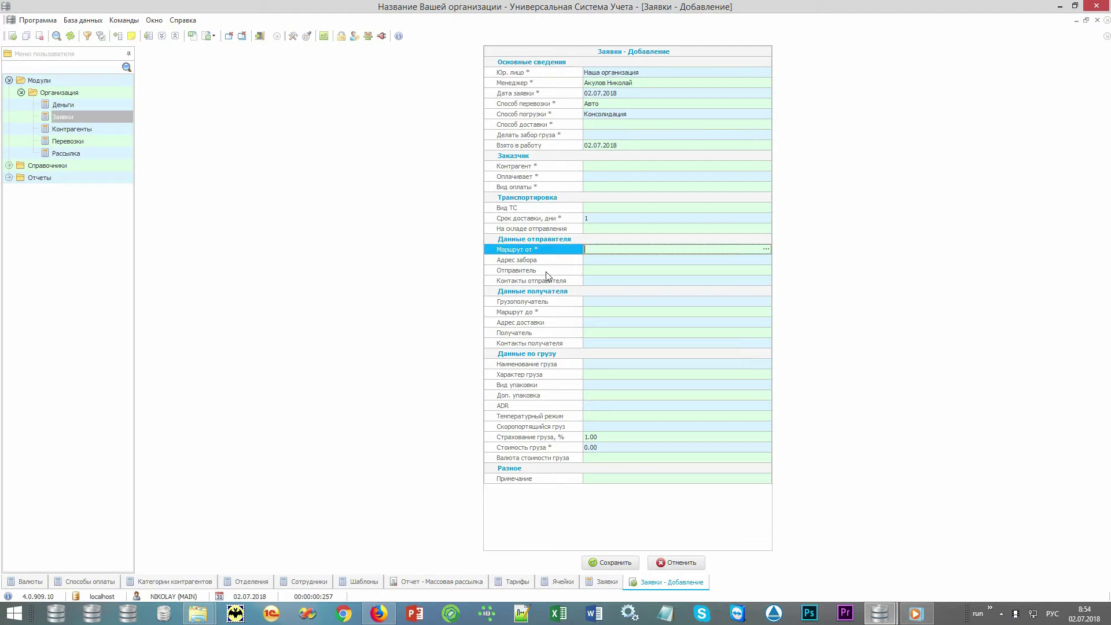
left_click(544, 313)
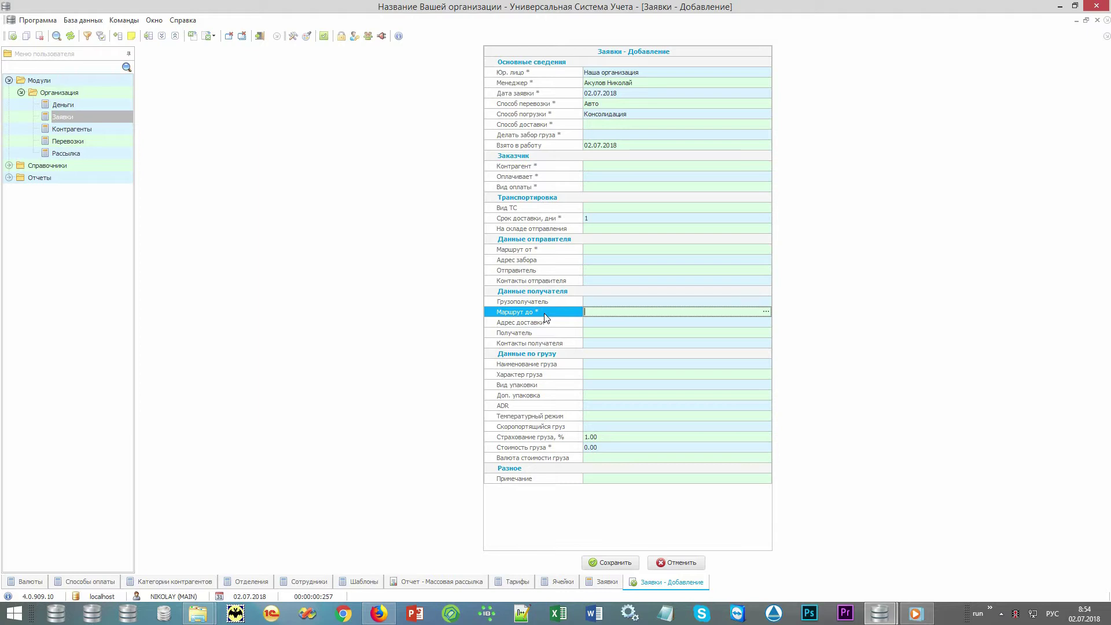
left_click_drag(545, 317, 551, 366)
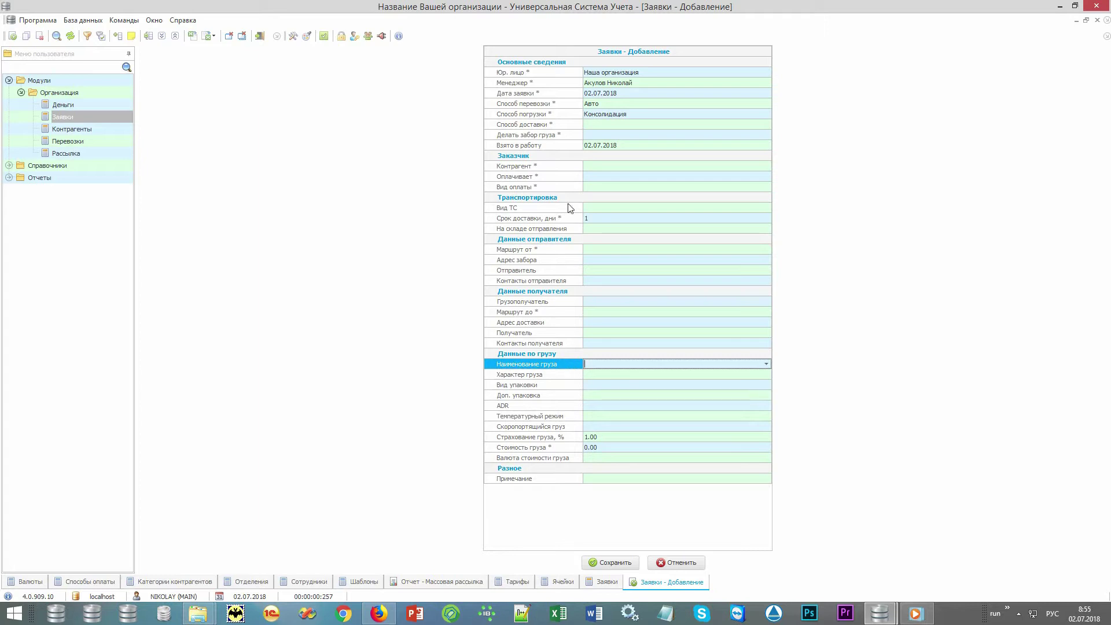
left_click(573, 145)
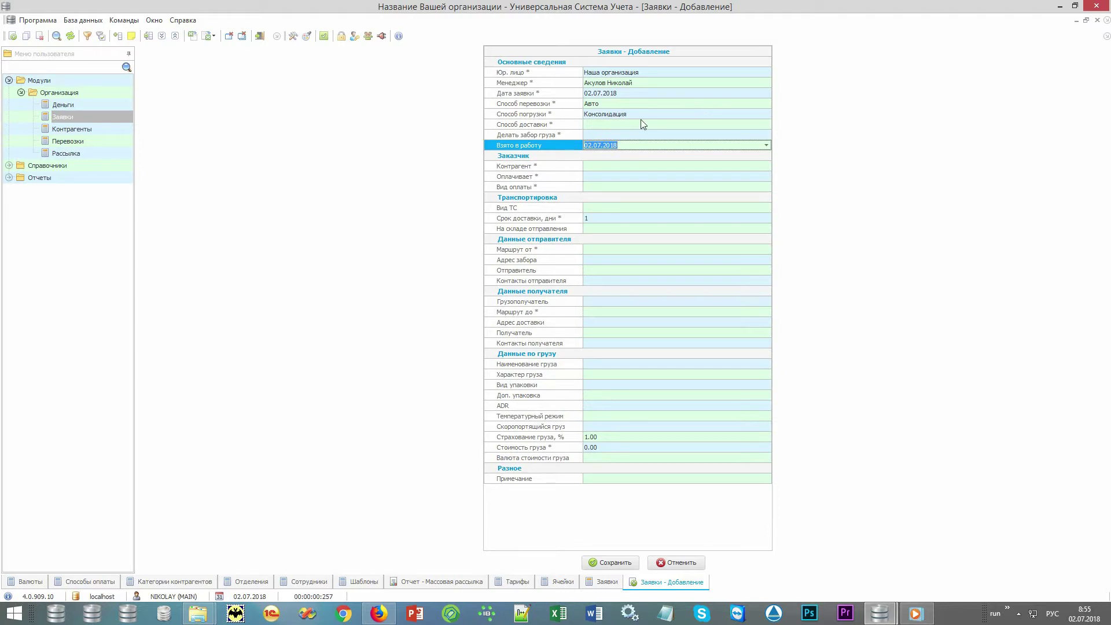
Review the transport and loading methods, then set the request's Способ доставки to До двери and Делать забор груза to Да.
left_click(672, 103)
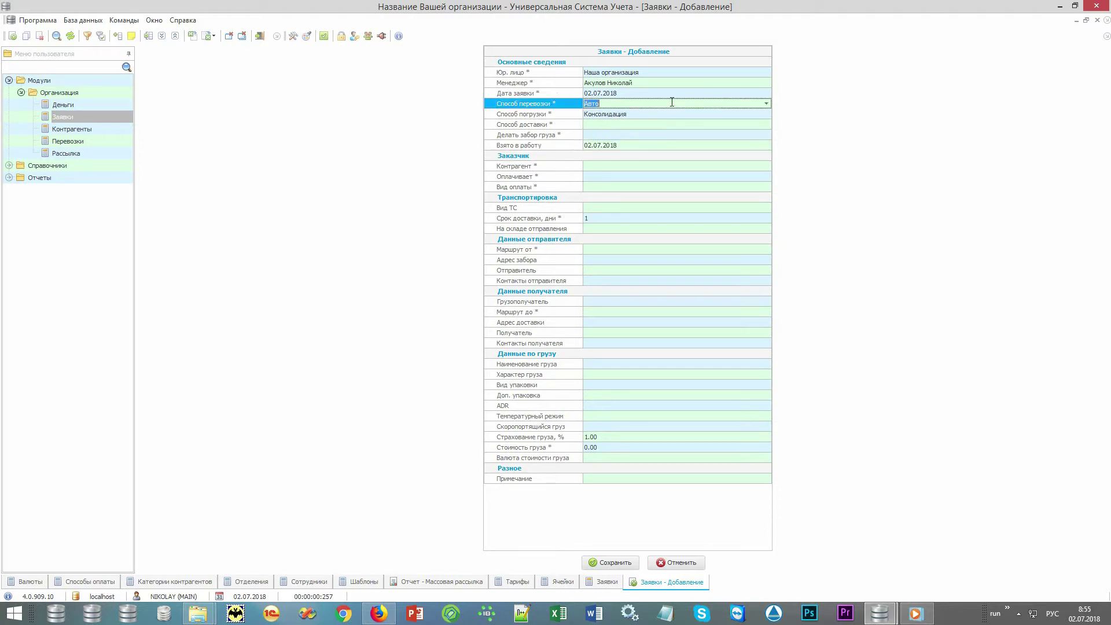
left_click(672, 113)
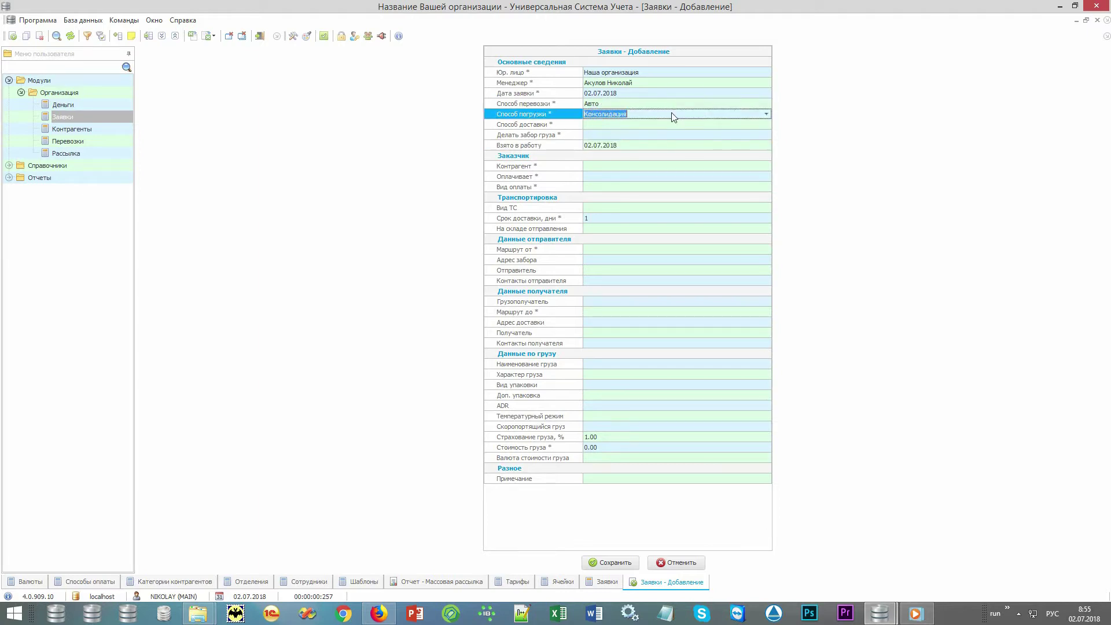
left_click(741, 124)
left_click(766, 123)
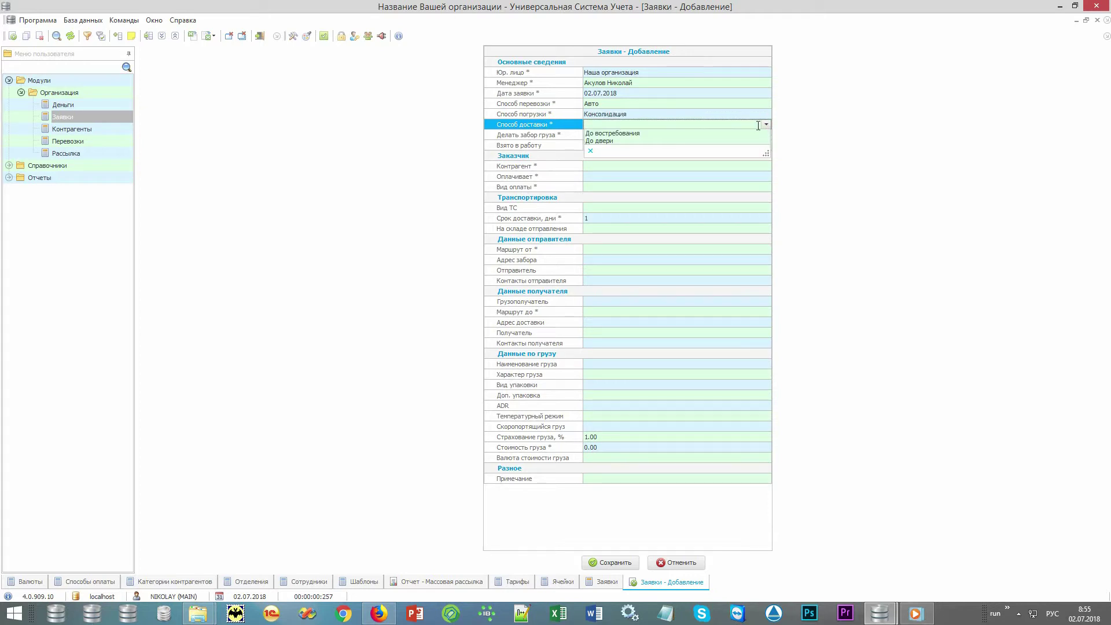
left_click(731, 140)
left_click(746, 136)
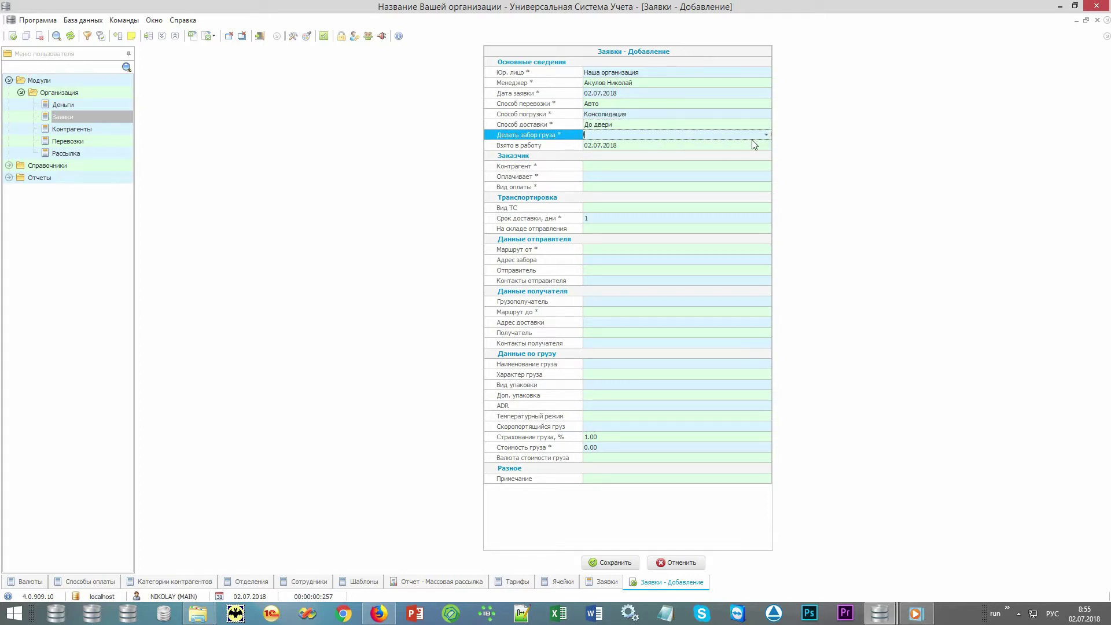
left_click(766, 137)
left_click(740, 141)
Open the counterparty list for the request's Контрагент field and look through the clients down to Пятый клиент.
left_click(560, 167)
left_click(766, 166)
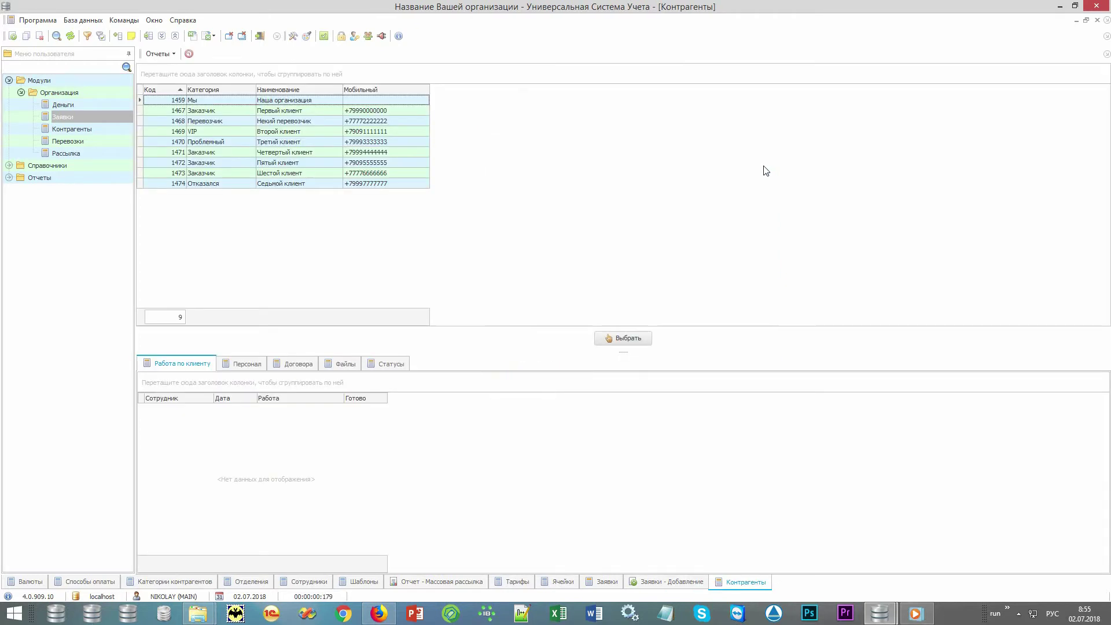
left_click(333, 101)
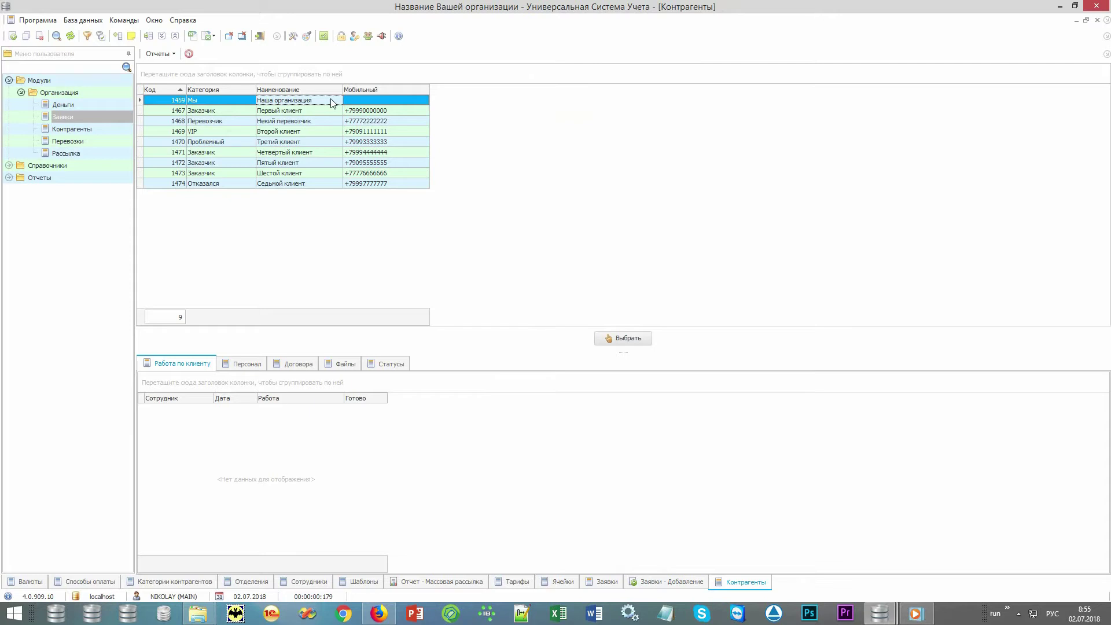
key("Down")
key("Down")
key("Down")
key("Down")
key("Down")
key("Down")
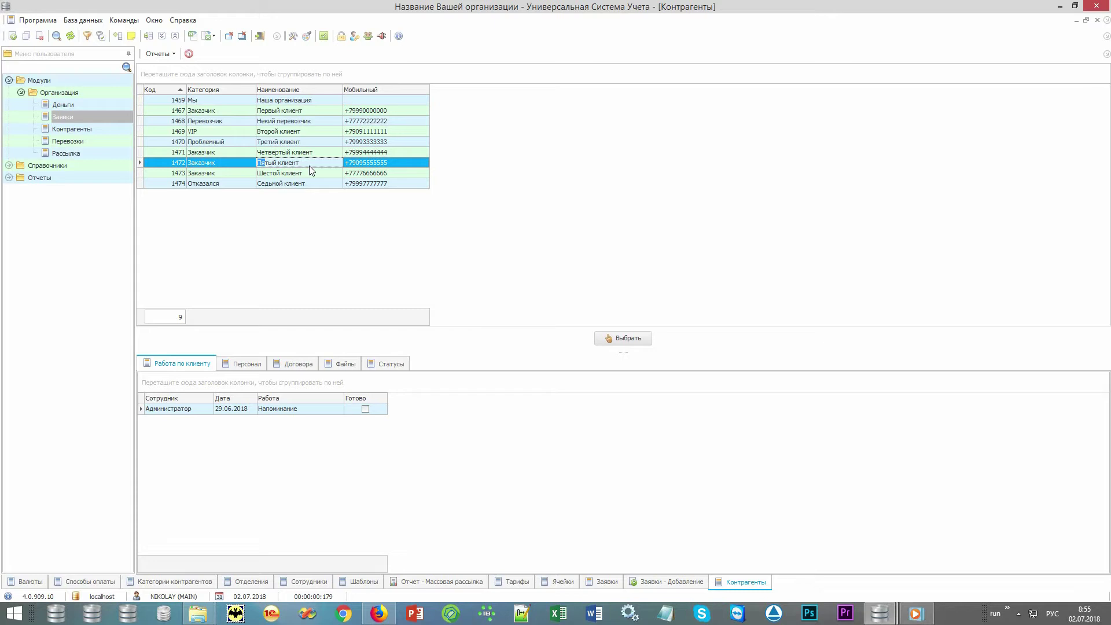
Open a blank new counterparty card, review its fields and cancel it.
right_click(469, 167)
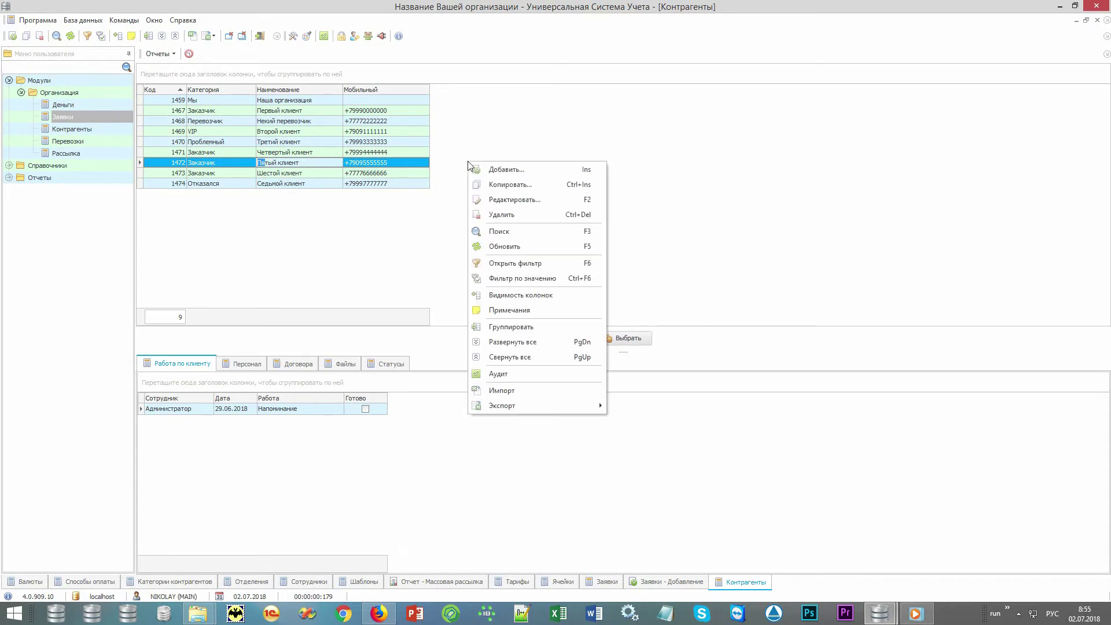
left_click(544, 175)
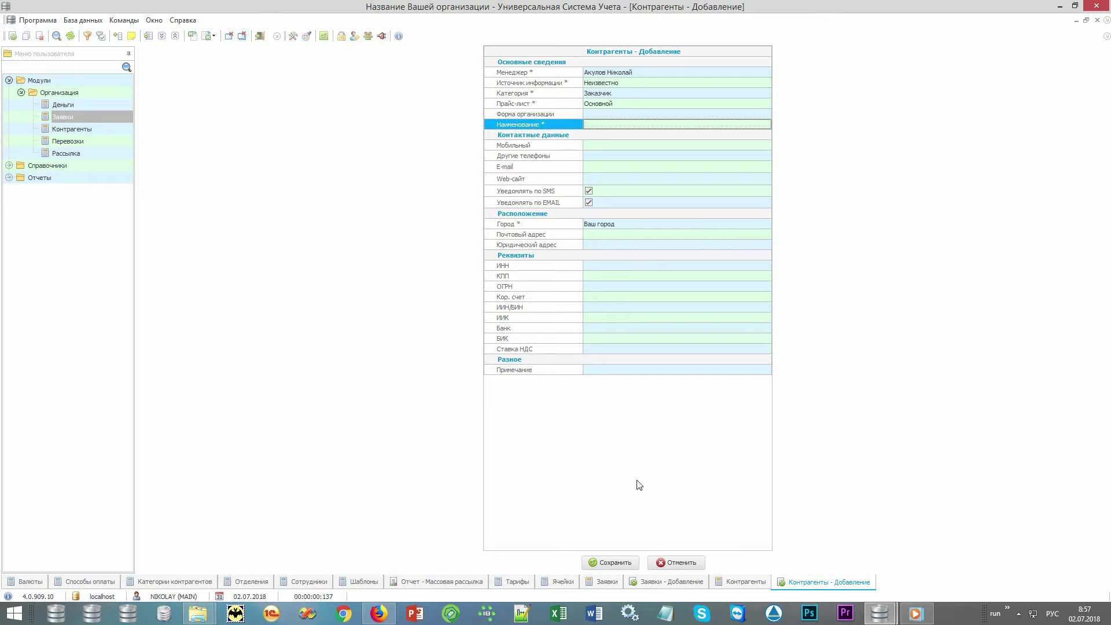
left_click(675, 564)
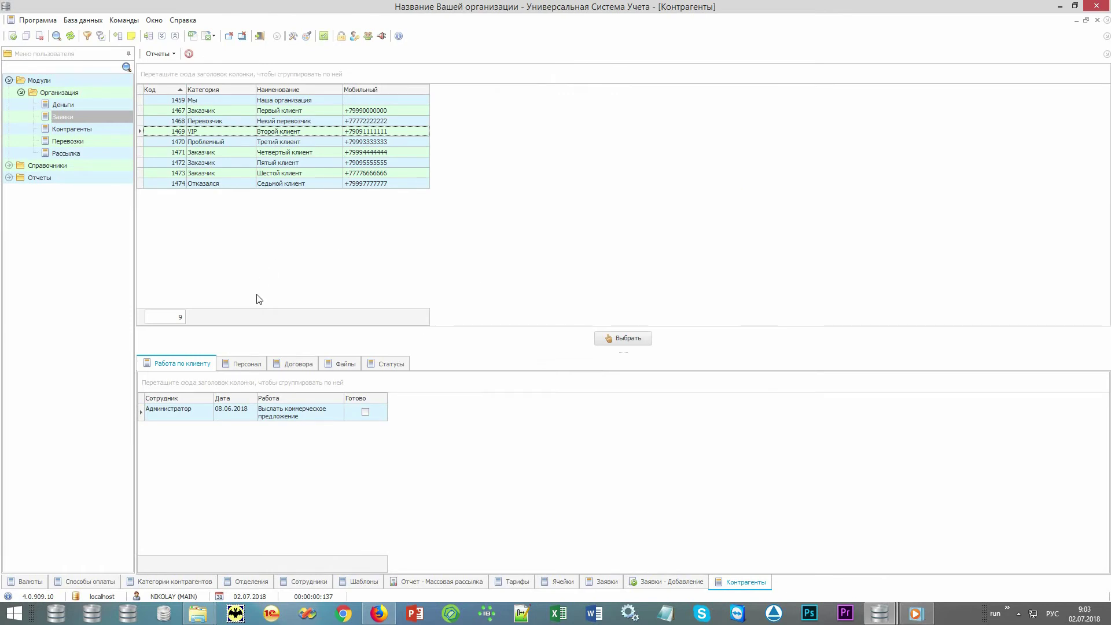
Examine Второй клиент's staff, contracts, files and planned work, along with the counterparty reports available.
left_click(247, 367)
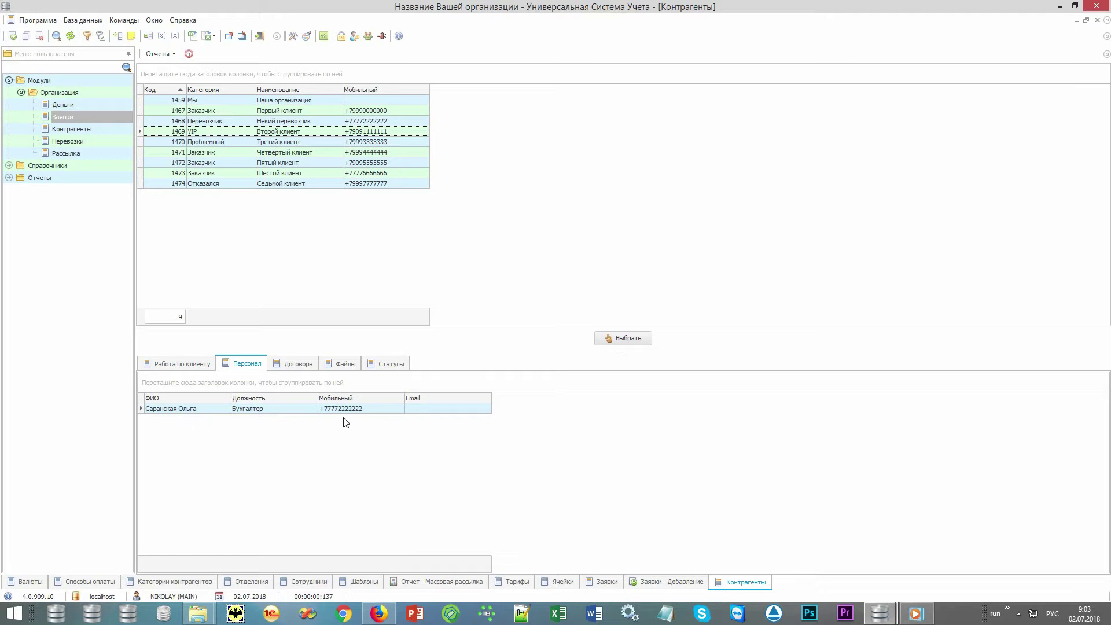
left_click(305, 366)
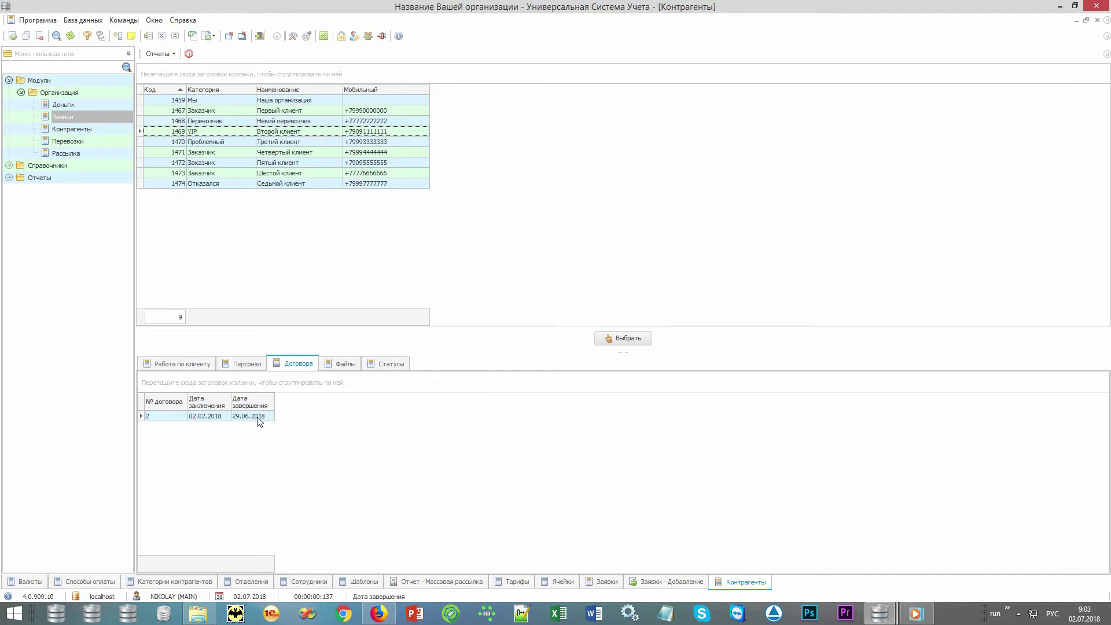
left_click(156, 53)
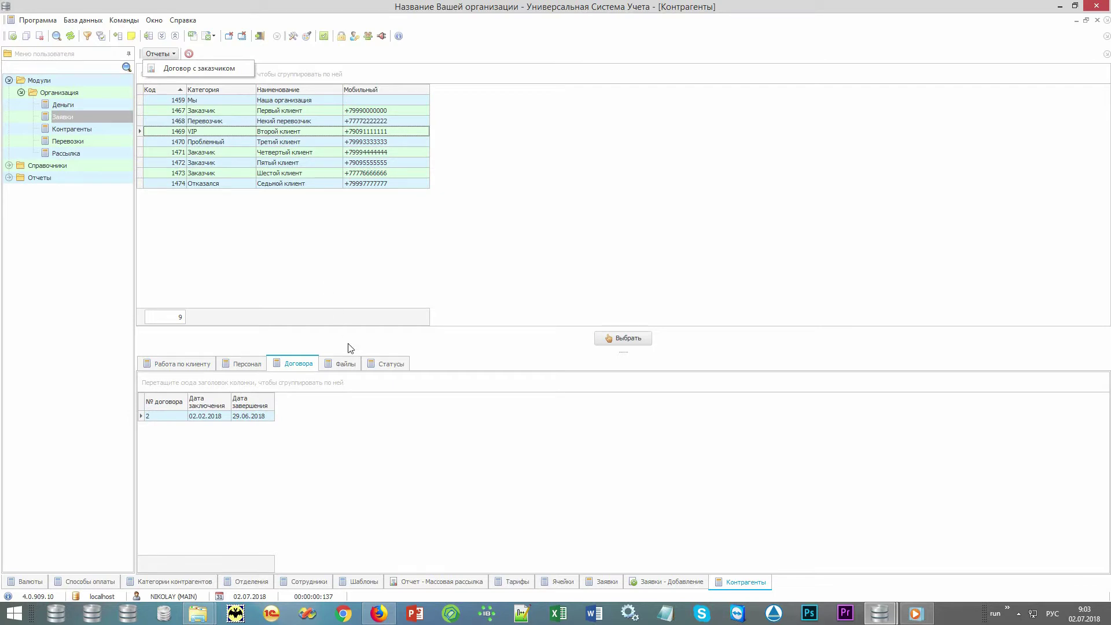
left_click(352, 366)
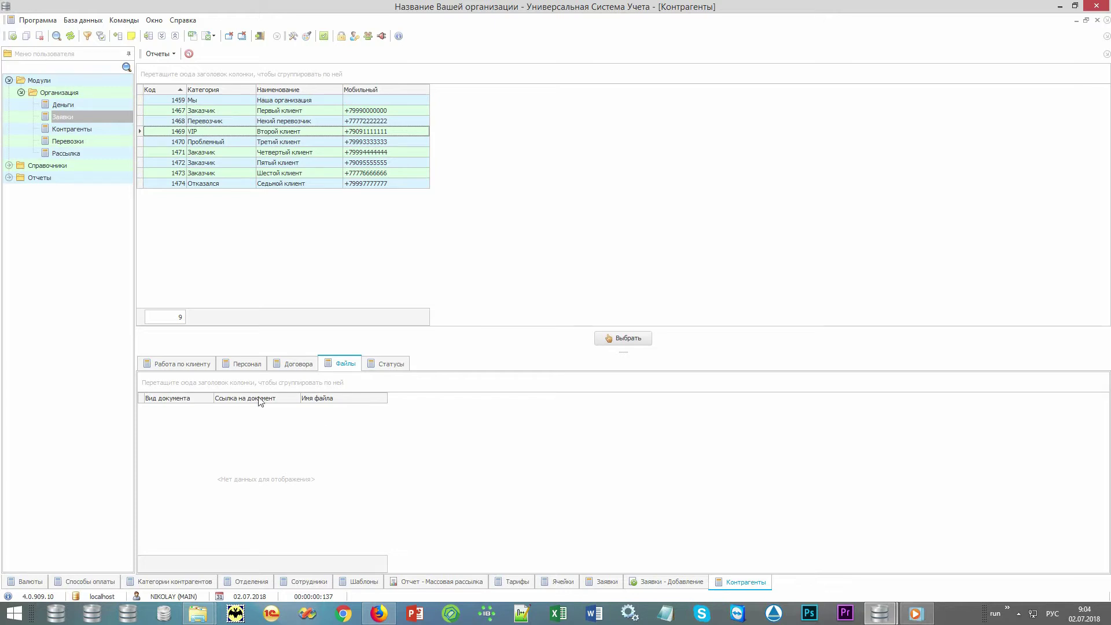
left_click(211, 369)
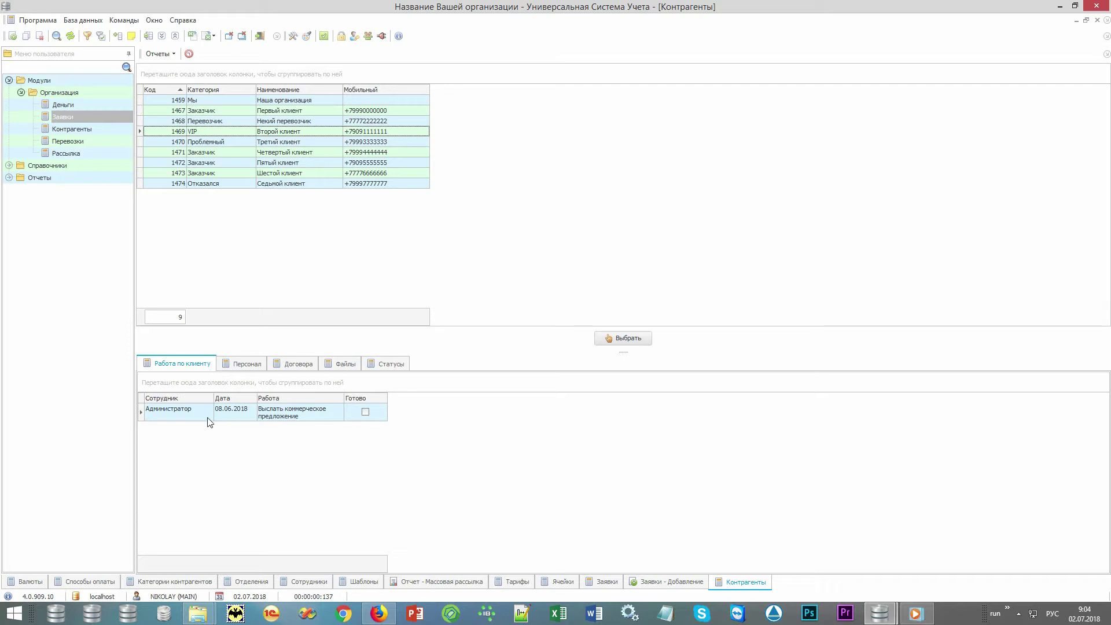
left_click(326, 419)
left_click(354, 422)
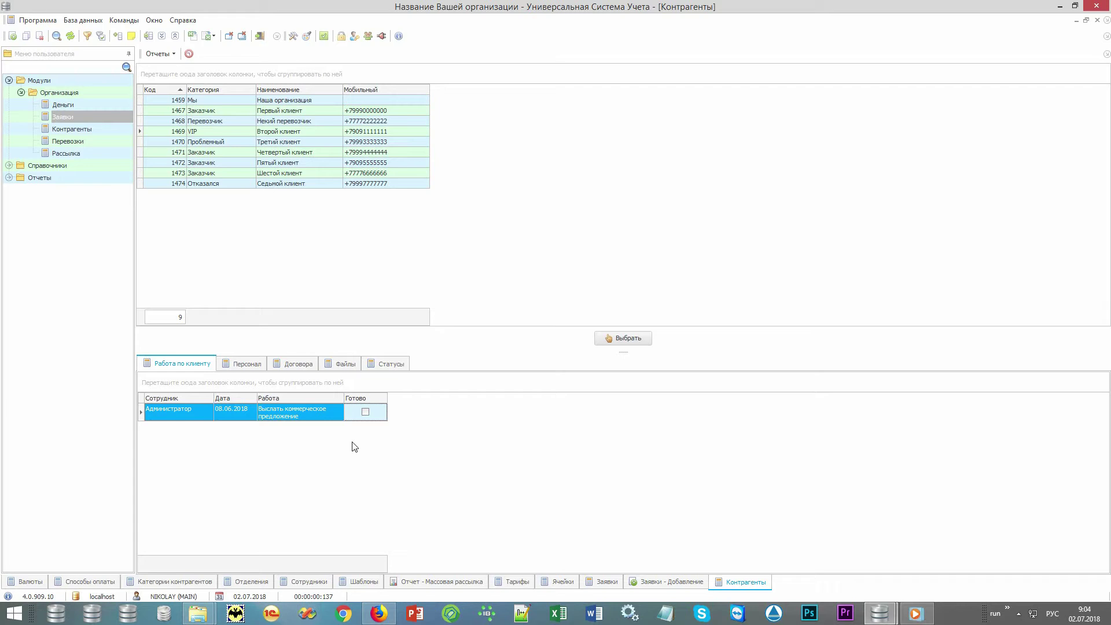
Choose Второй клиент as the request's Контрагент, and set Оплачивает to Отправитель and Вид оплаты to Нал.
left_click(321, 133)
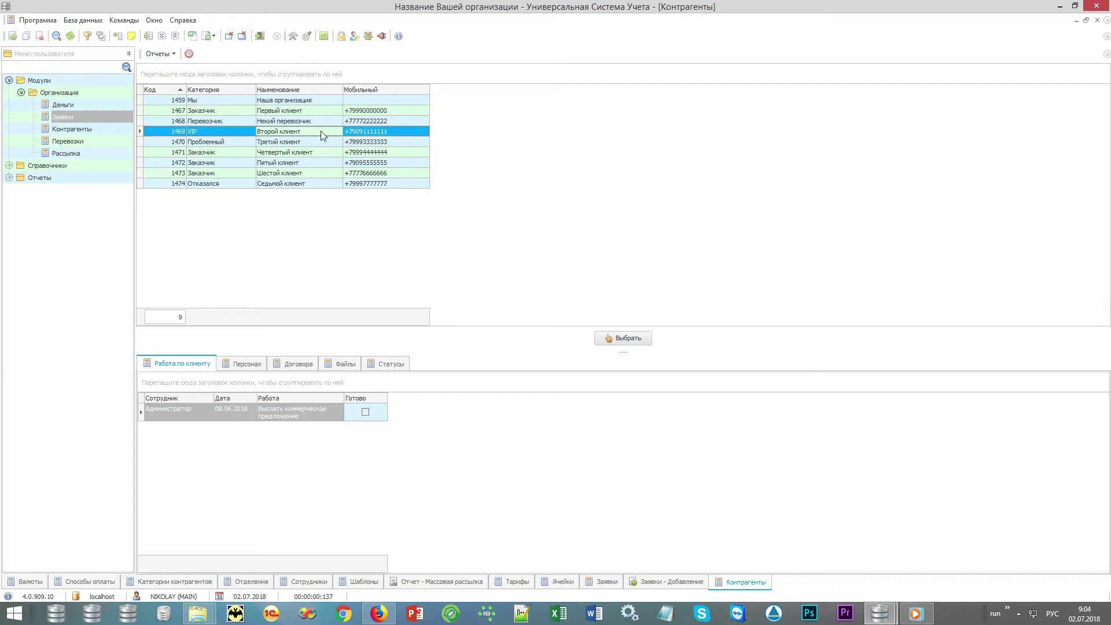
left_click(645, 338)
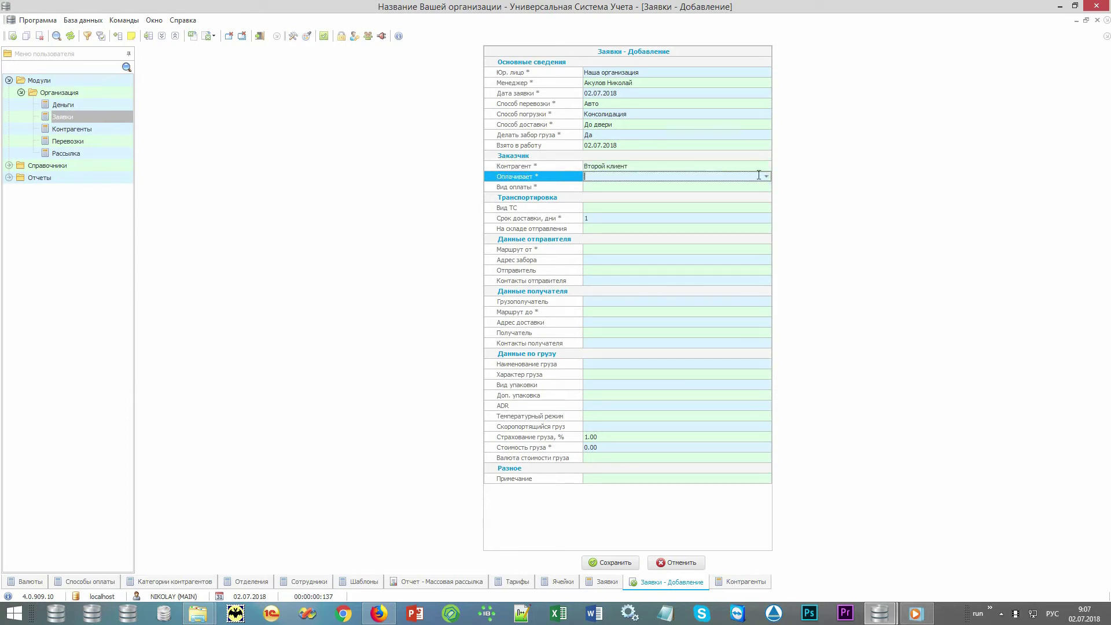
left_click(761, 176)
left_click(758, 183)
left_click(761, 187)
left_click(756, 194)
Set the request's Вид ТС to Тент and choose Москва as Маршрут от.
left_click(758, 207)
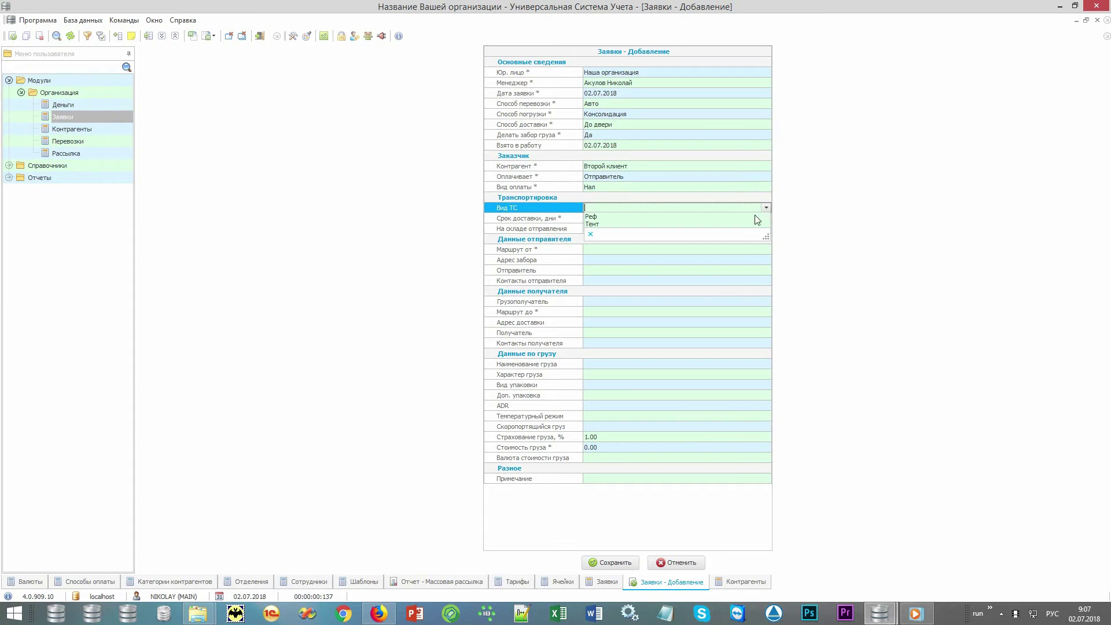
left_click(750, 222)
left_click(757, 249)
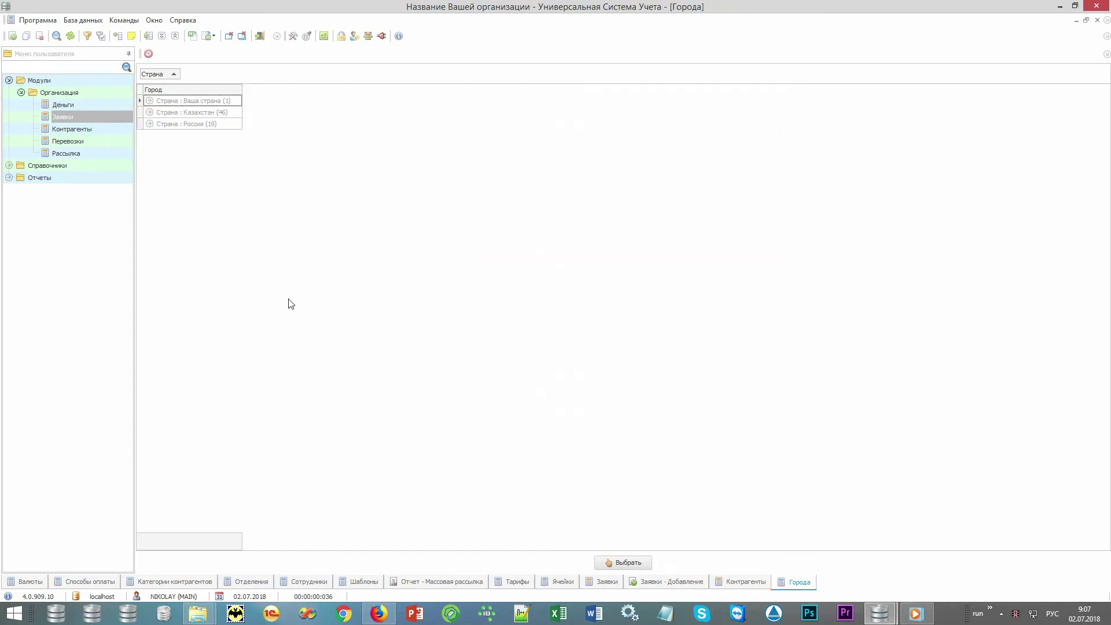
left_click(203, 295)
type("Москва")
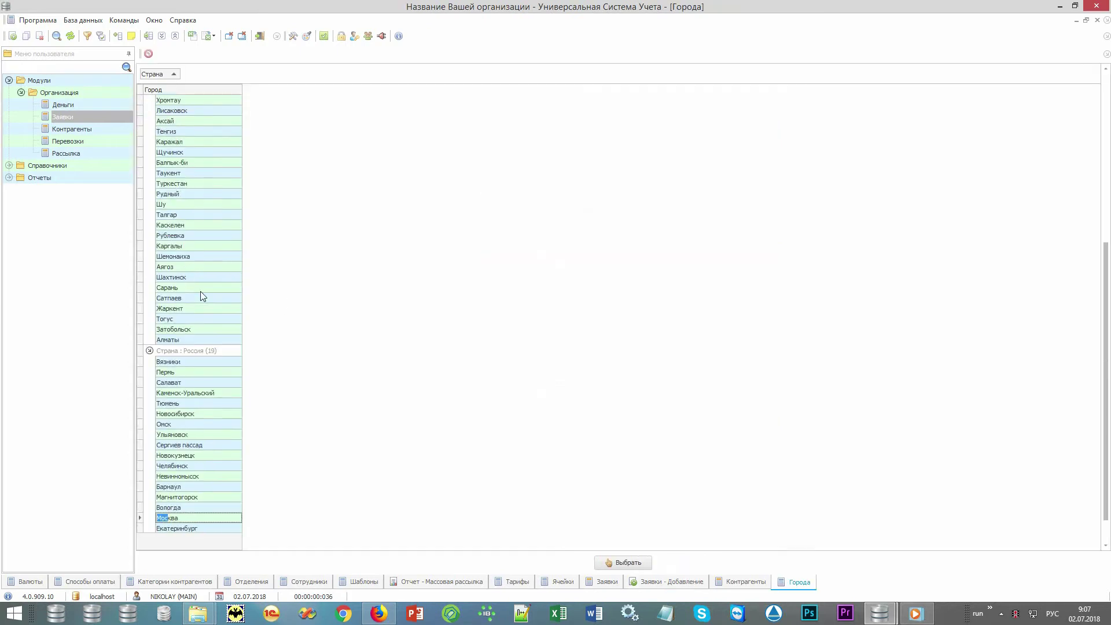
key("Return")
Choose Санкт-Петербург from the city directory as the request's Маршрут до.
key("Down")
key("Down")
key("Down")
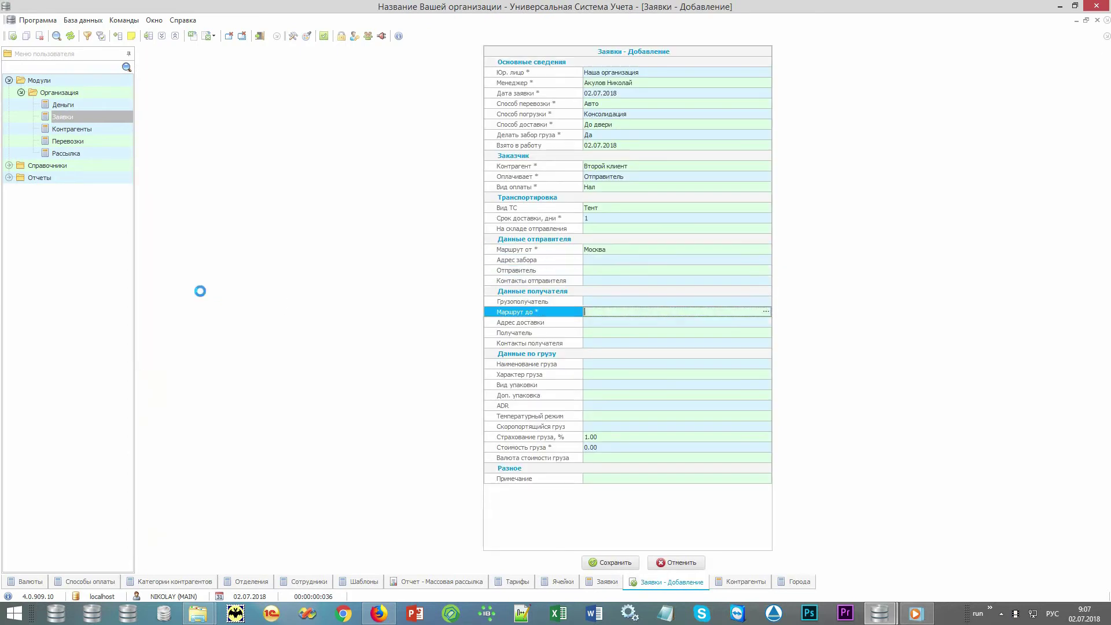
key("Return")
type("ВоС")
key("Return")
Fill in the cargo data with Наименование груза Печенье, Характер груза Продукты питания and Вид упаковки Коробки.
left_click(689, 366)
left_click(765, 364)
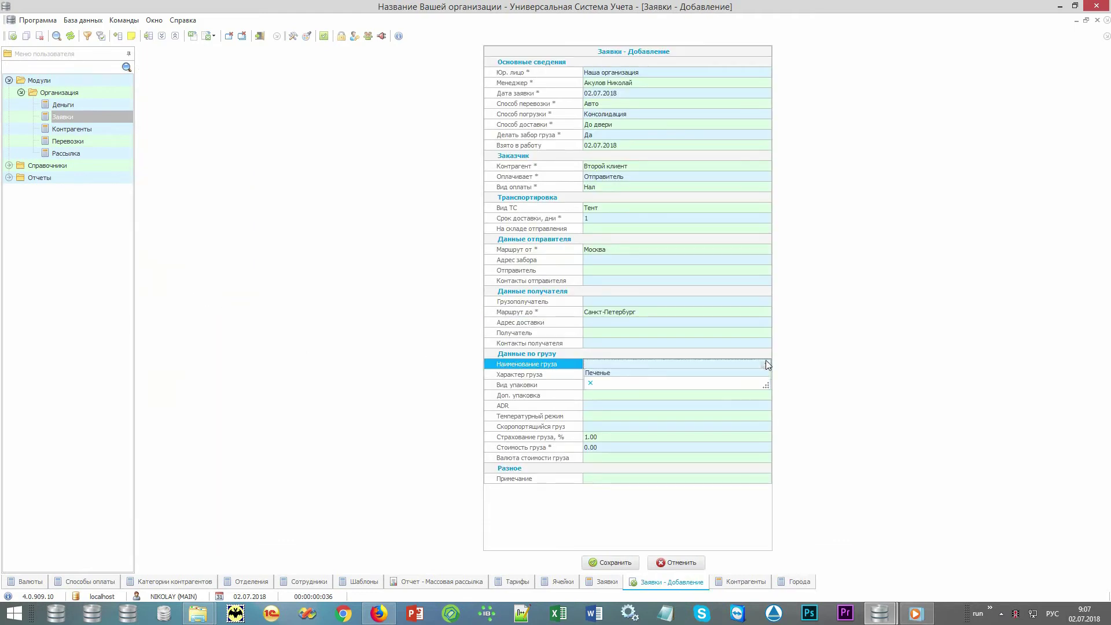
left_click(757, 376)
left_click(759, 376)
left_click(766, 374)
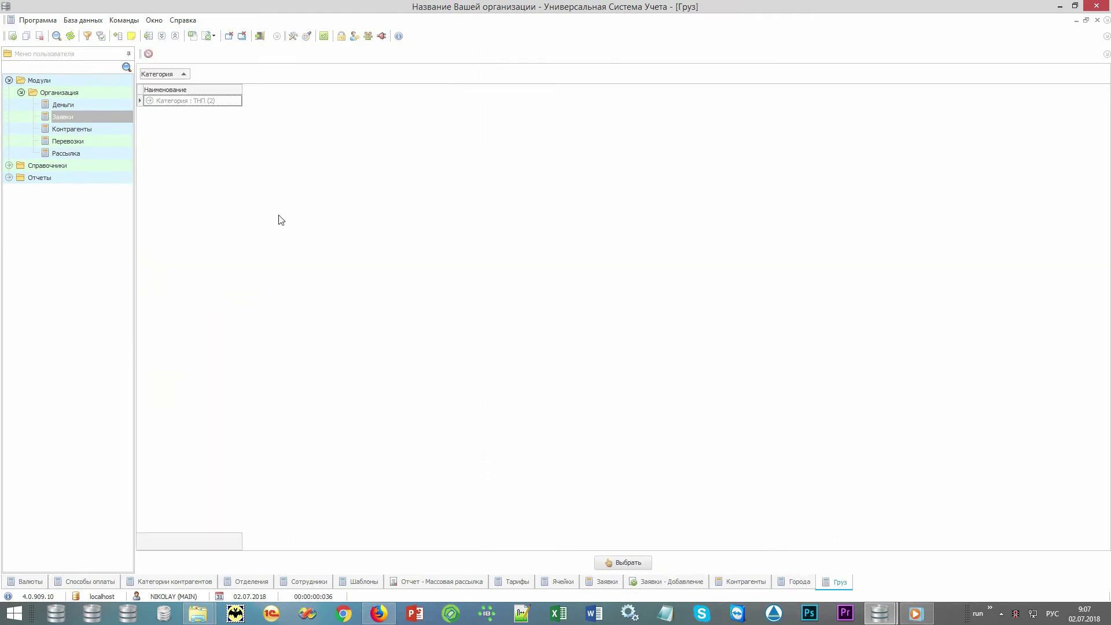
double_click(224, 121)
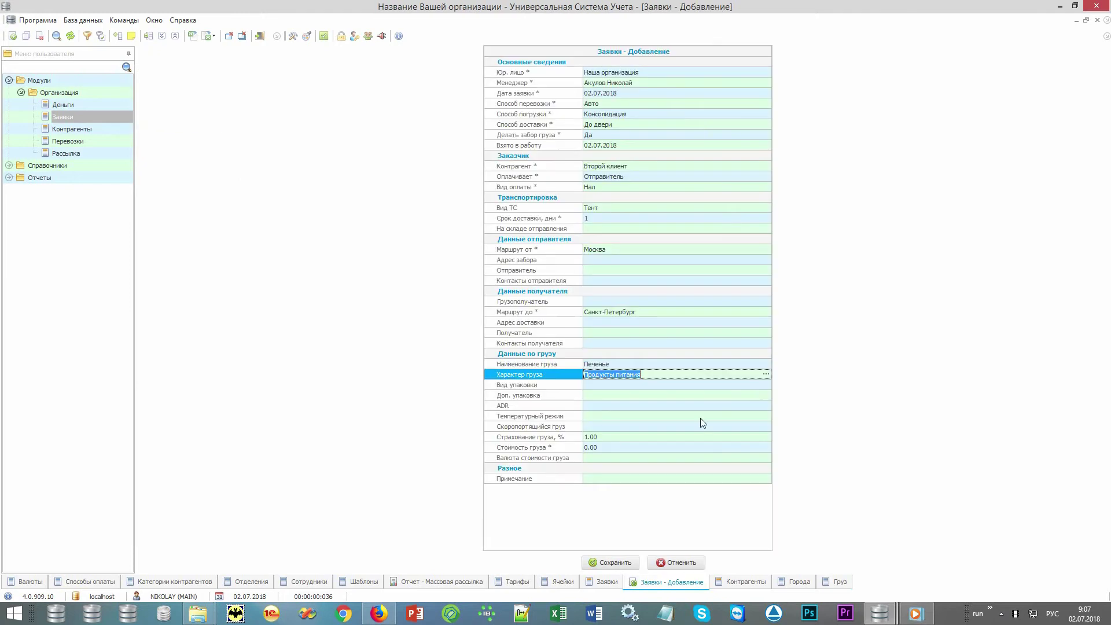
left_click(766, 384)
left_click(765, 384)
left_click(757, 395)
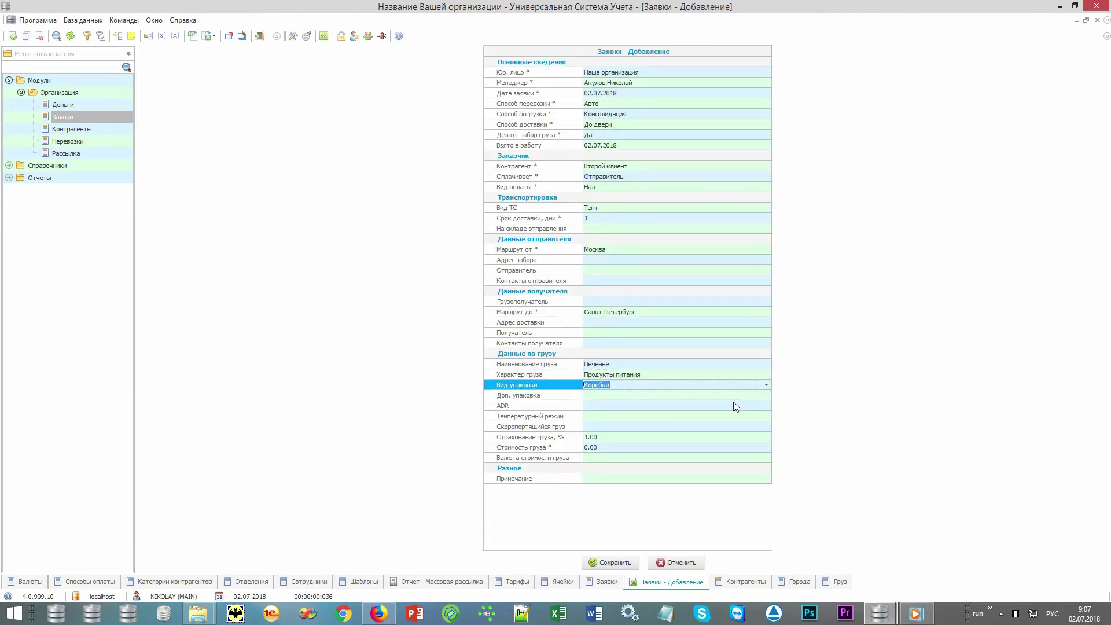
Set Стоимость груза to 100 000 and Валюта стоимости груза to RUB.
left_click(692, 447)
type("100 ")
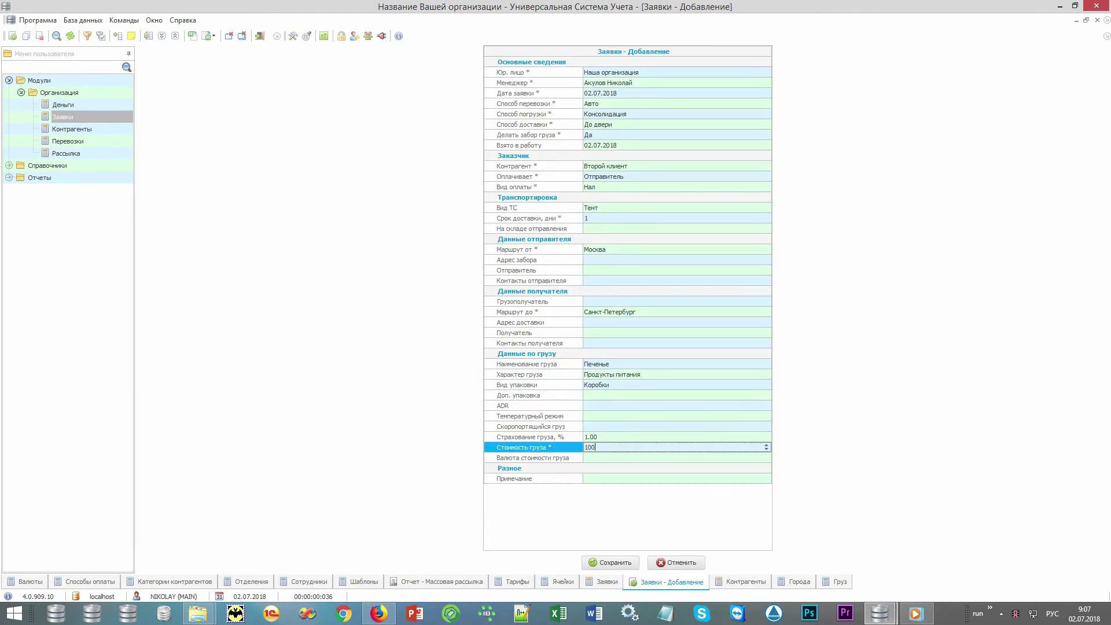
type("000")
key("Return")
key("Down")
key("Return")
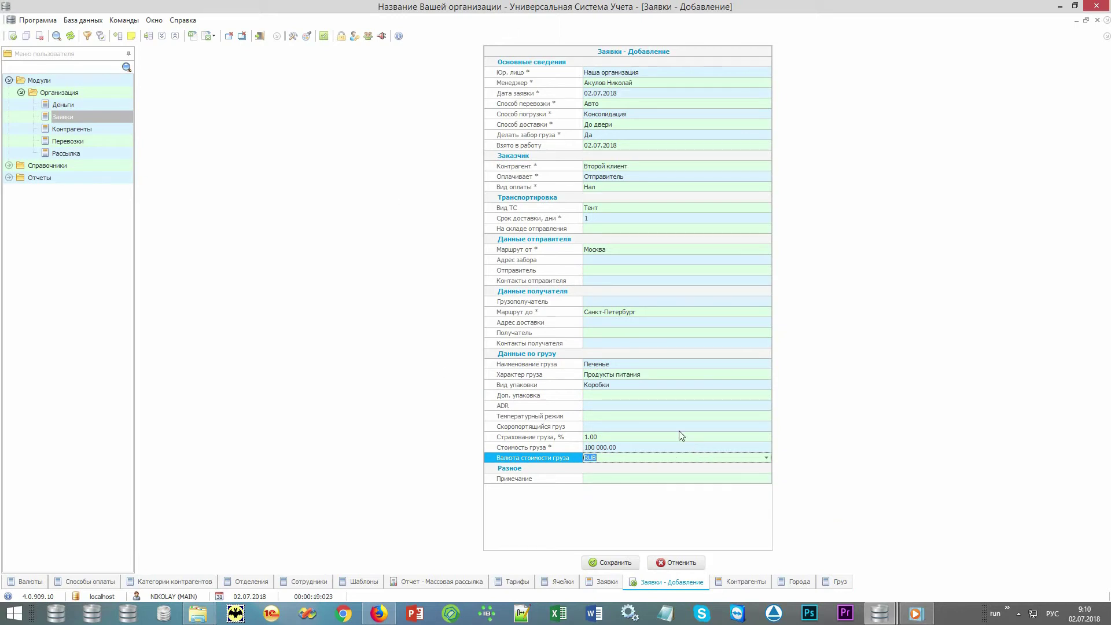
Fill in the sender data with Адрес забора "Еще адрес забора", the suggested sender's name and the sender's contact phone.
left_click(766, 259)
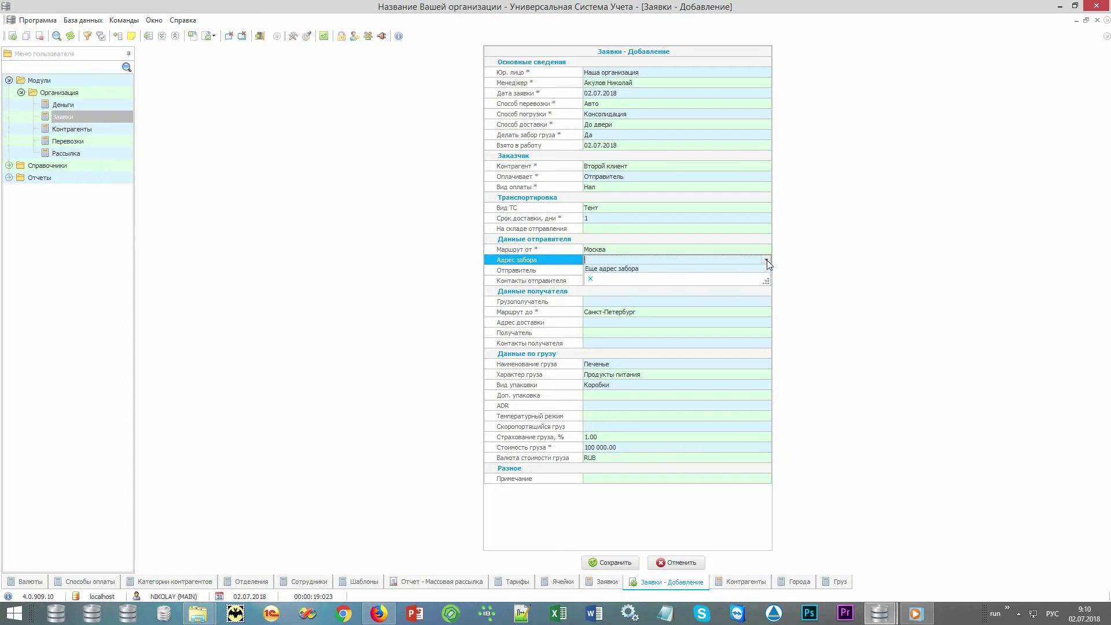
left_click(762, 270)
left_click(767, 269)
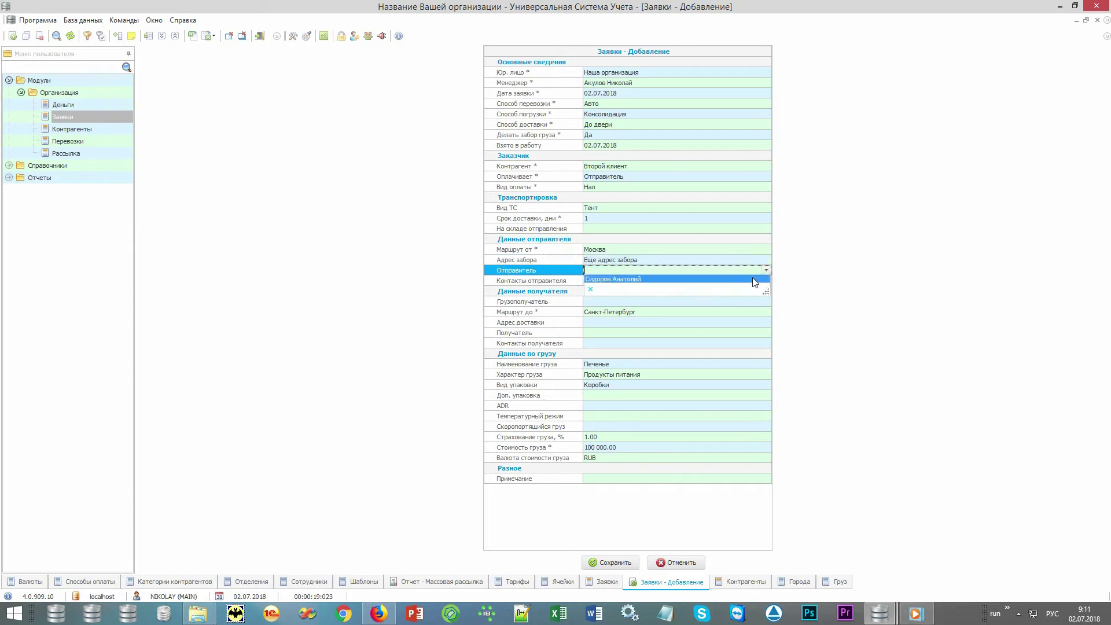
left_click(756, 282)
left_click(760, 281)
left_click(755, 292)
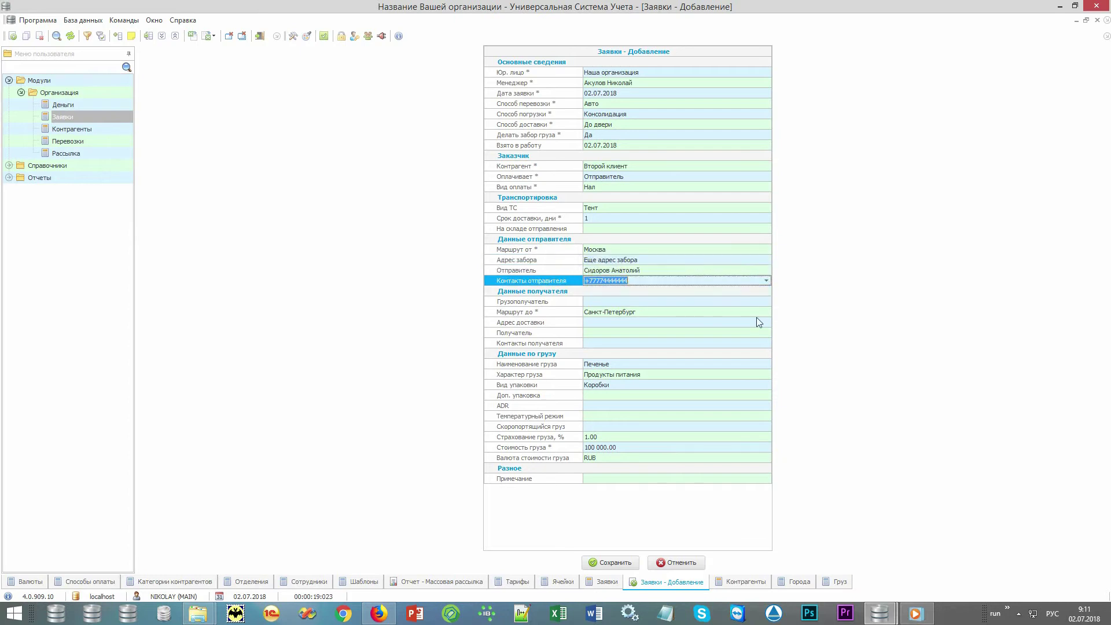
Fill in the recipient data with Адрес доставки "Еще адрес доставки", the suggested recipient's name and the recipient's contact phone.
left_click(761, 322)
left_click(766, 323)
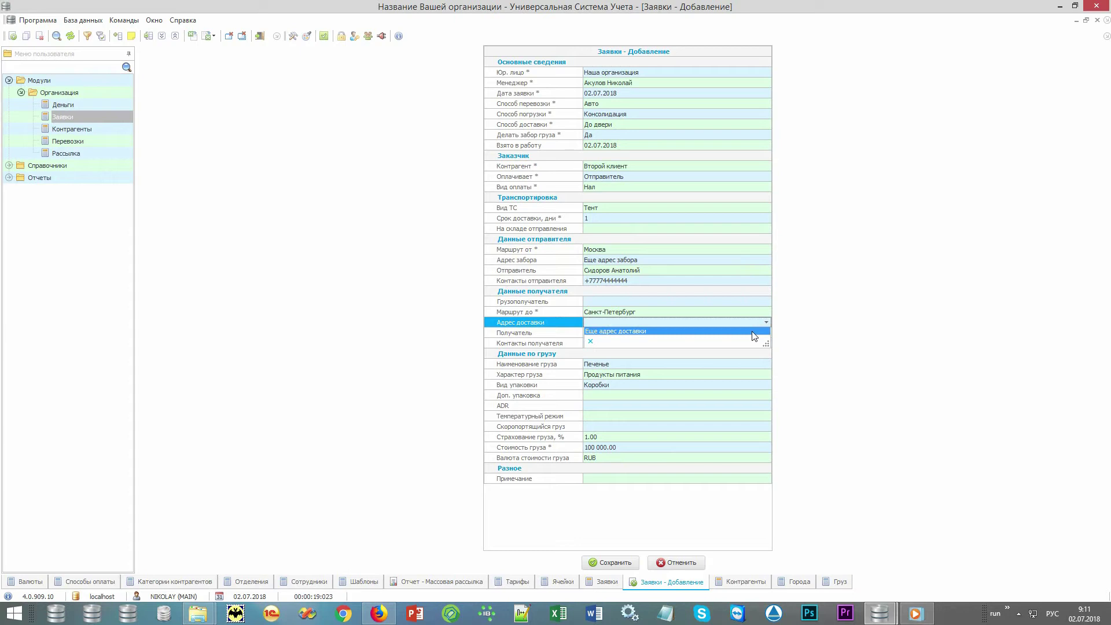
left_click(751, 333)
left_click(748, 334)
left_click(766, 332)
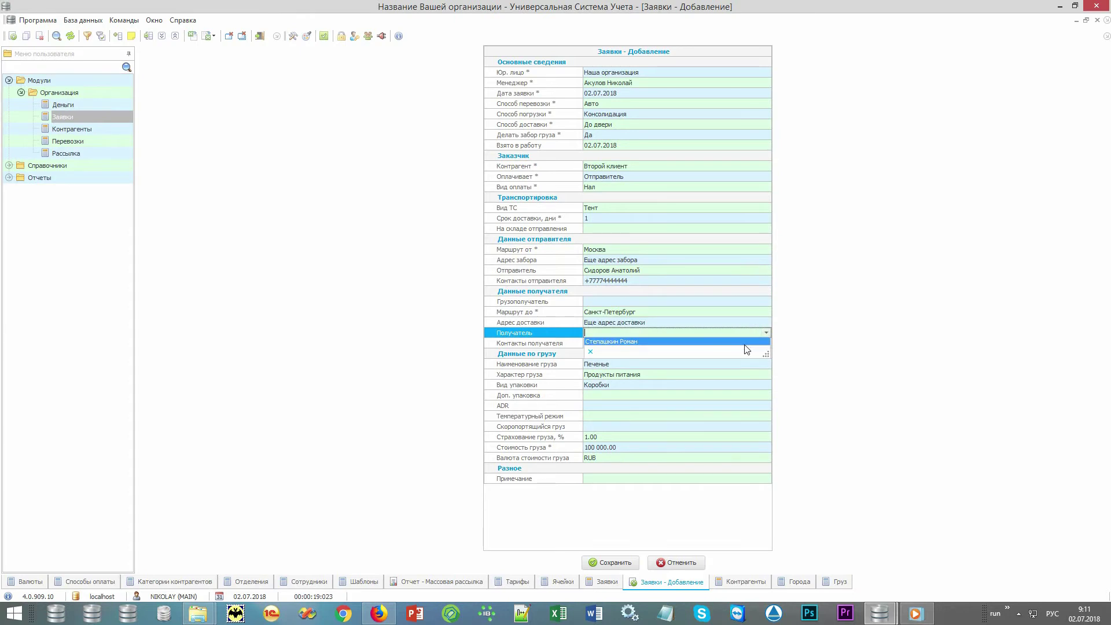
left_click(745, 344)
left_click(756, 343)
left_click(766, 344)
left_click(749, 349)
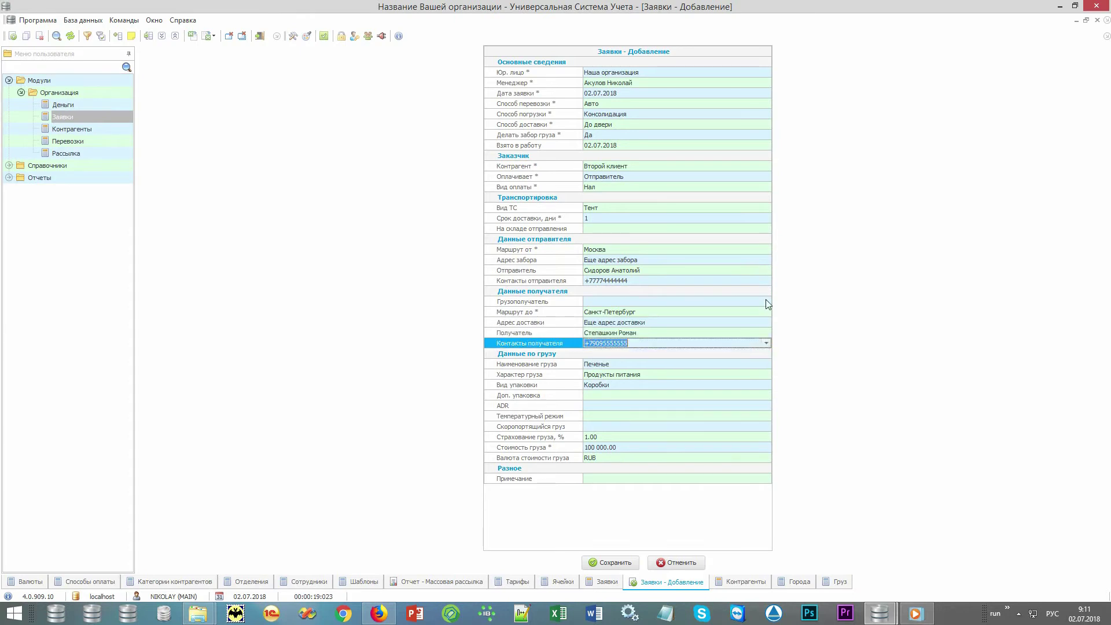
Choose Некий перевозчик as the Грузополучатель and save the new request.
left_click(765, 301)
left_click(765, 301)
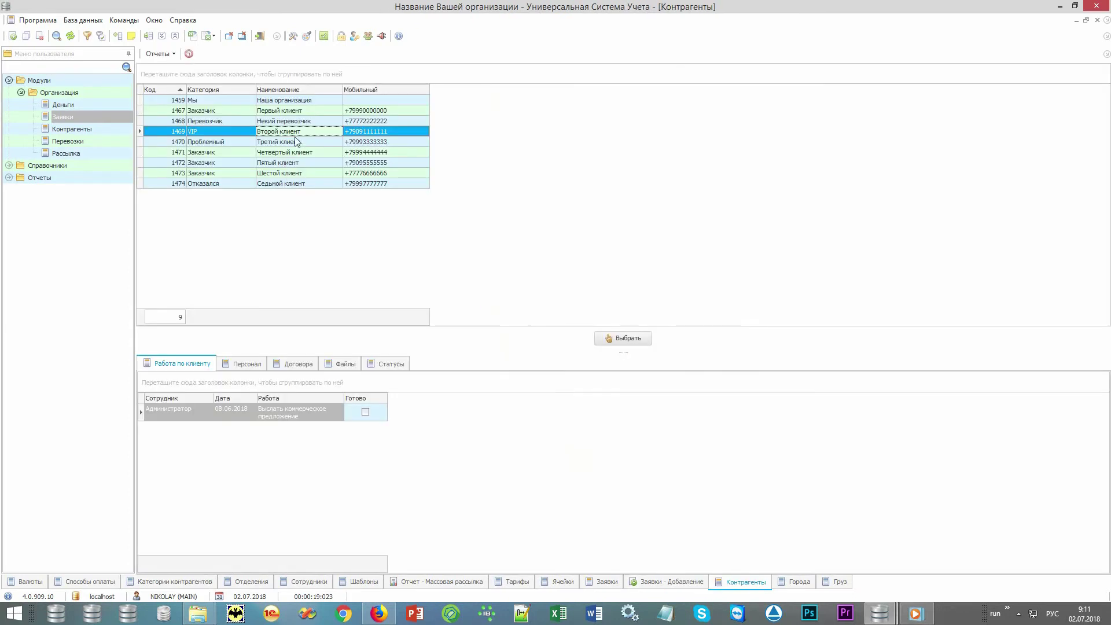
left_click(301, 122)
double_click(301, 122)
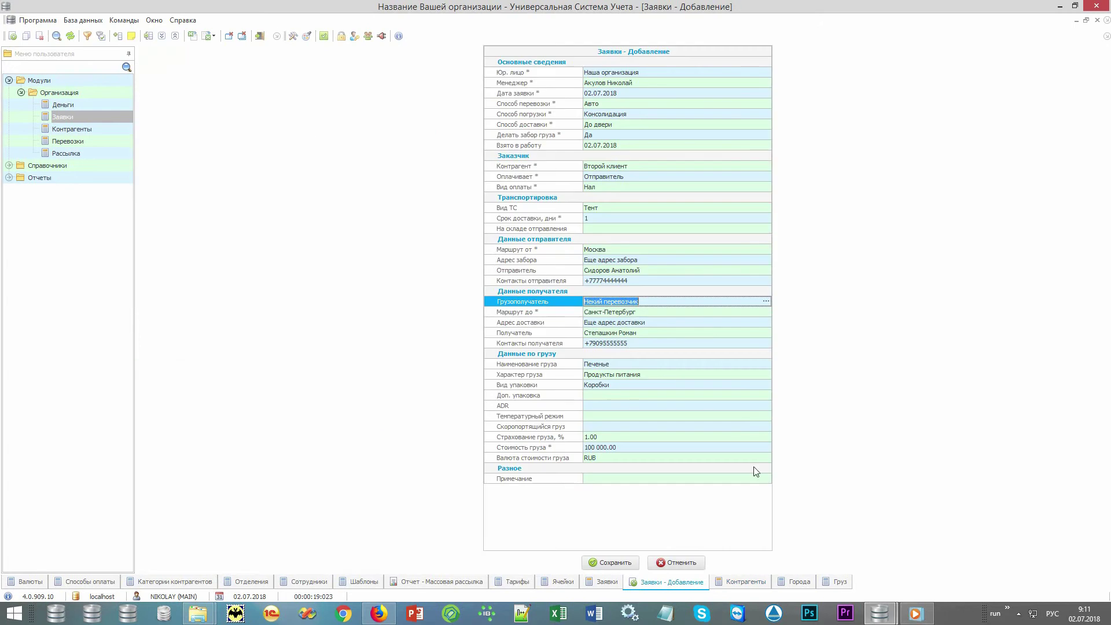
left_click(615, 564)
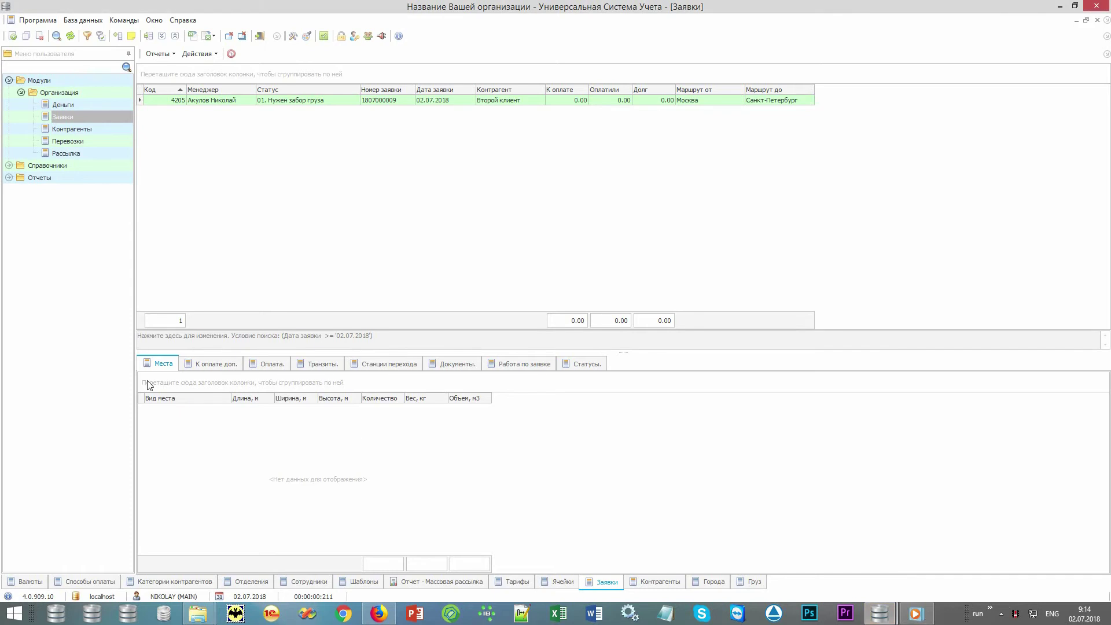
Add a new record to the request's Места and set Вид места to Короб.
right_click(226, 435)
left_click(339, 191)
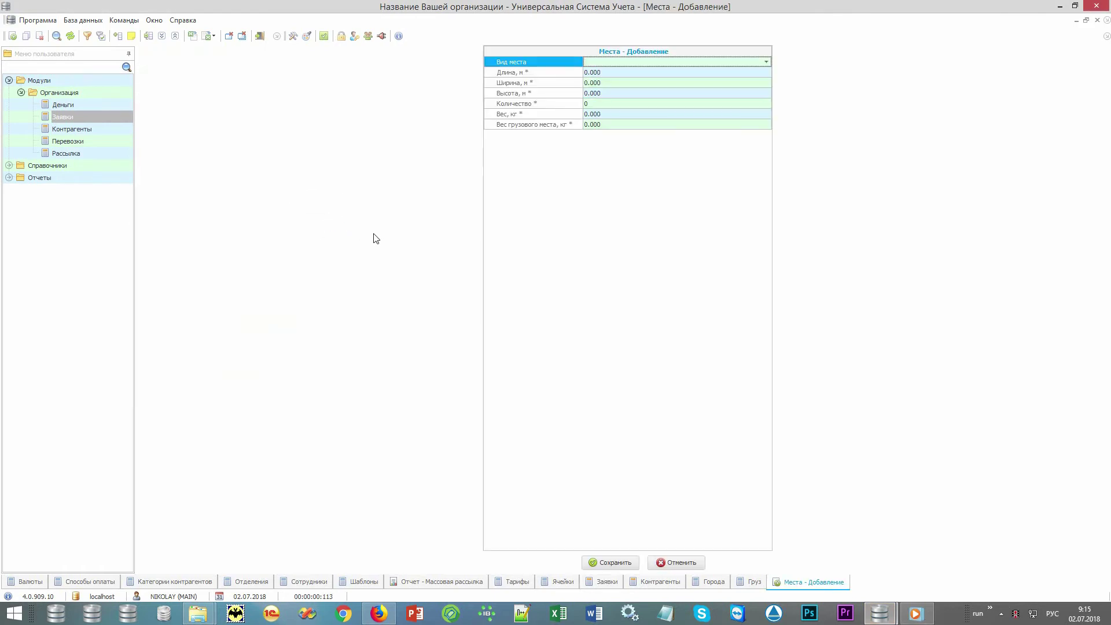
key("alt+Down")
key("Return")
key("Return")
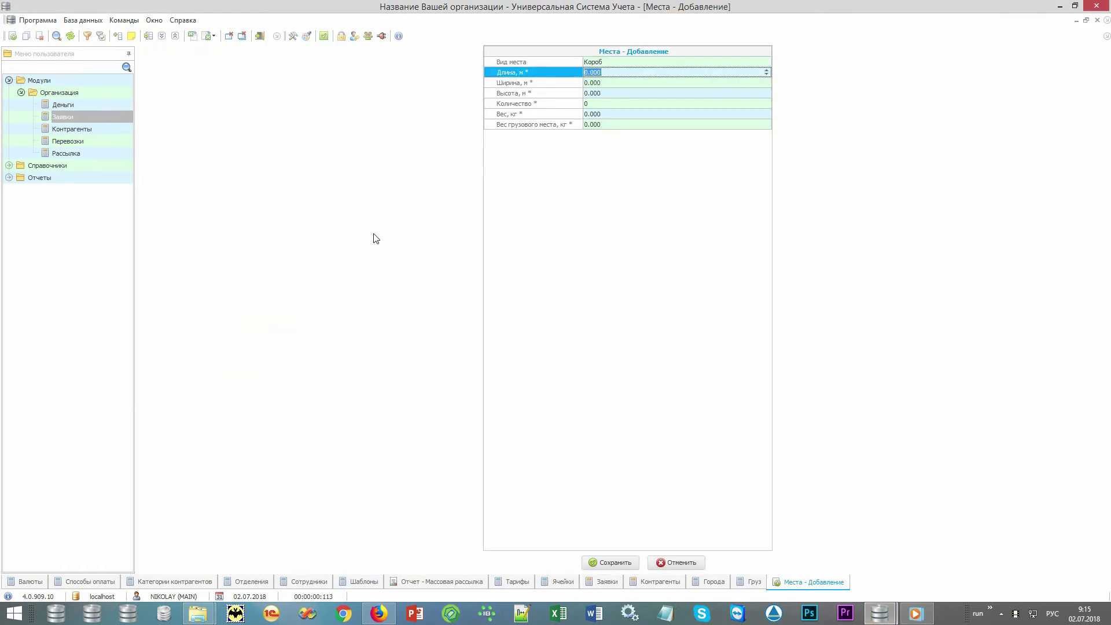
Set the place's length to 1 m, width to 2 m, height to 1 m and quantity to 17, then save it and check К оплате.
type("1")
key("Return")
type("2")
key("Return")
type("1")
key("Return")
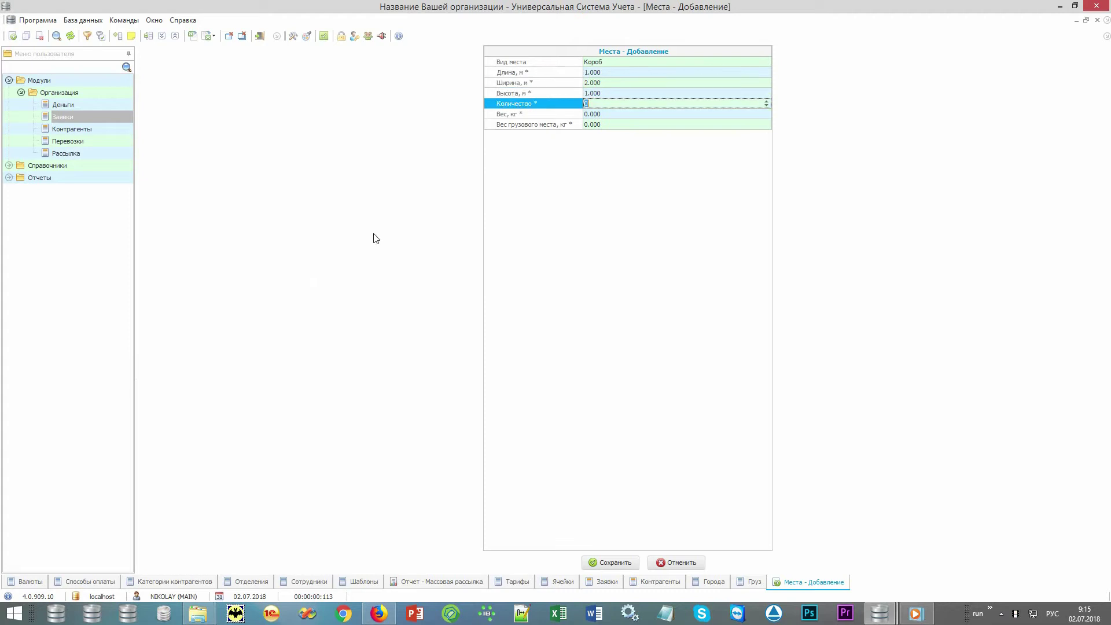
key("Return")
key("Return")
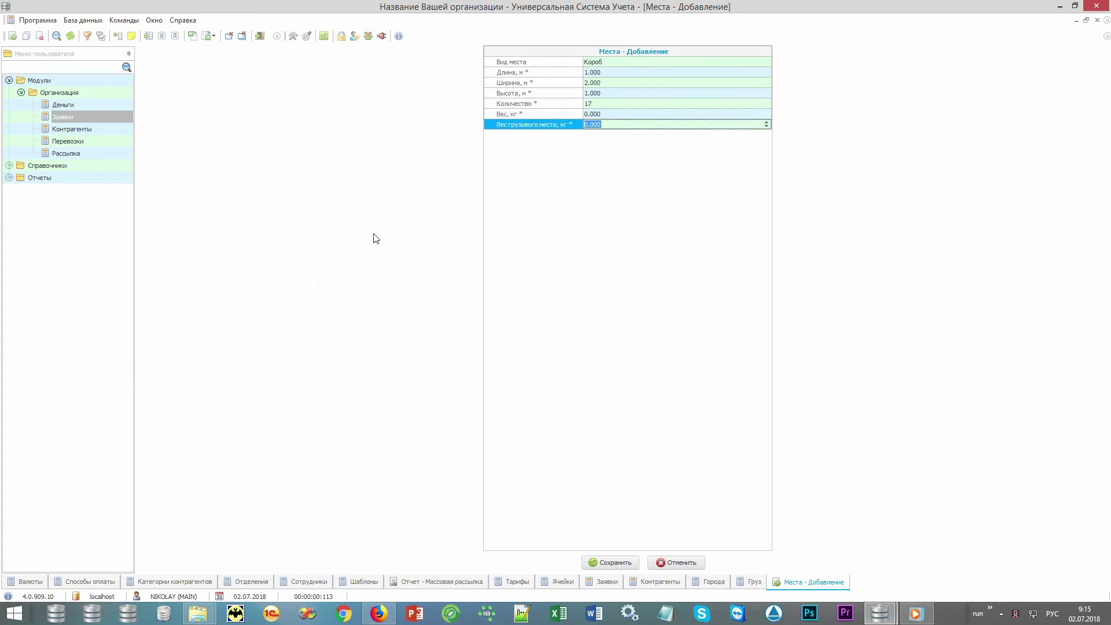
key("Return")
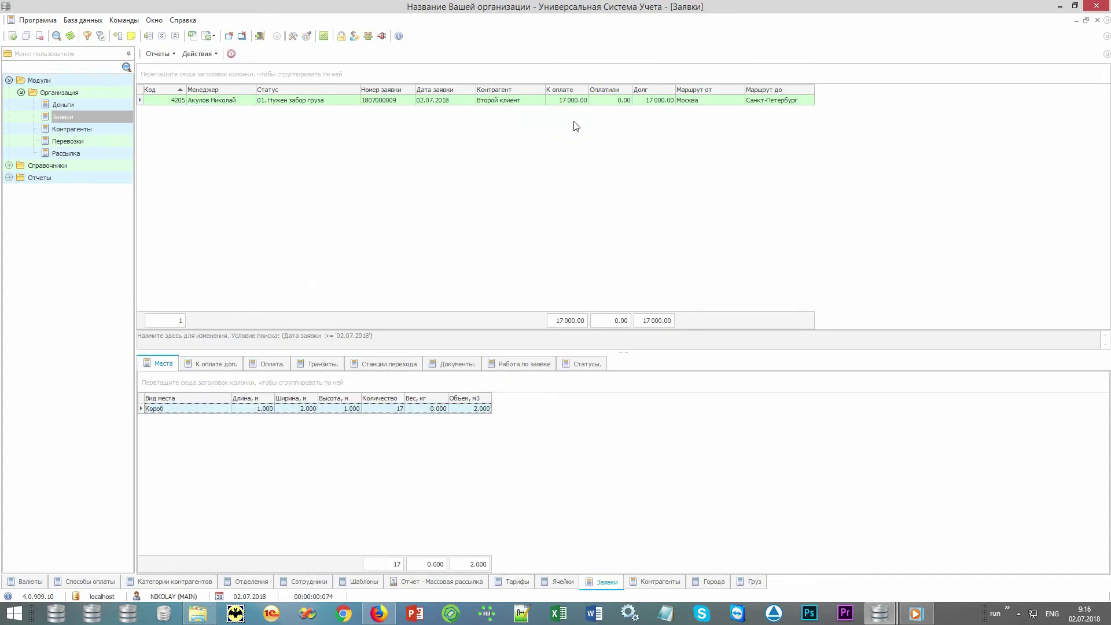
left_click(580, 103)
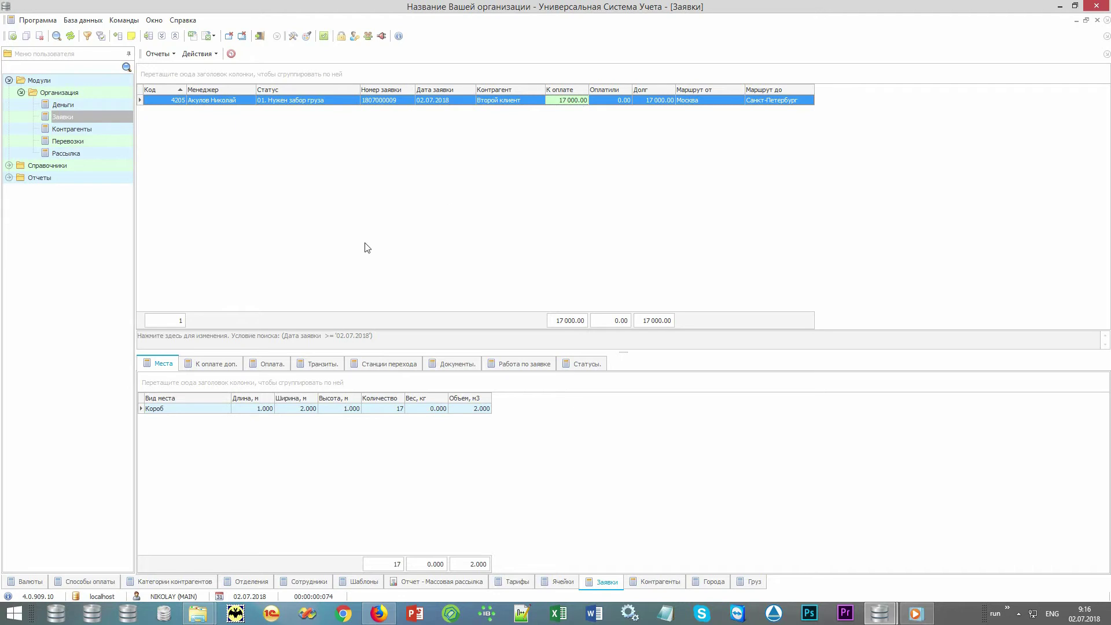
Add an additional charge for the request under the financial item Охрана with a price of 3000 and save it.
left_click(226, 365)
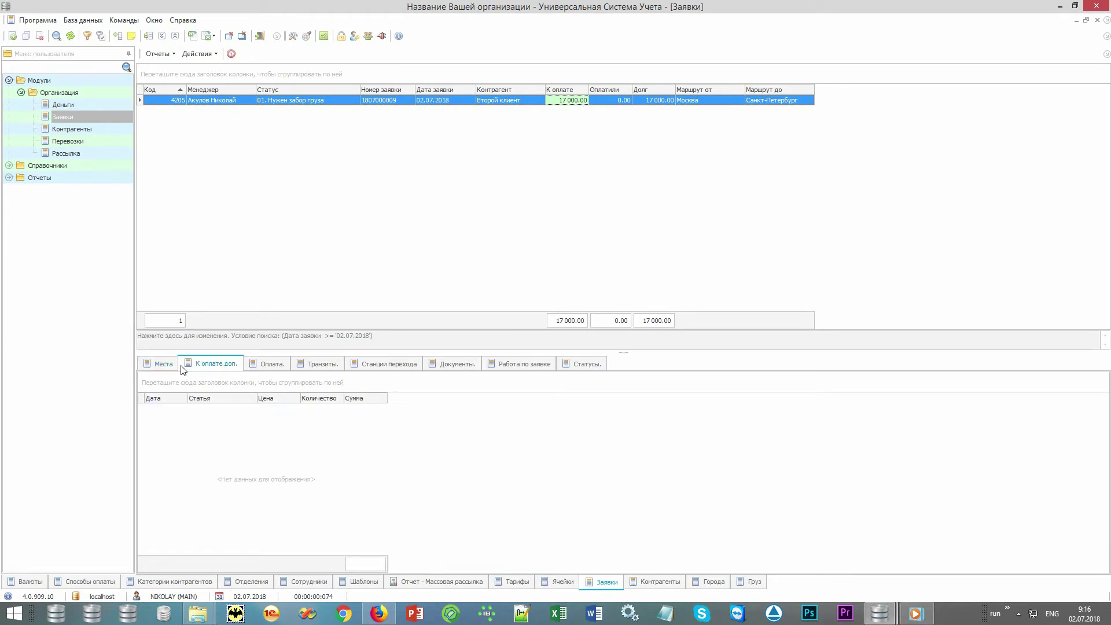
right_click(289, 463)
left_click(369, 216)
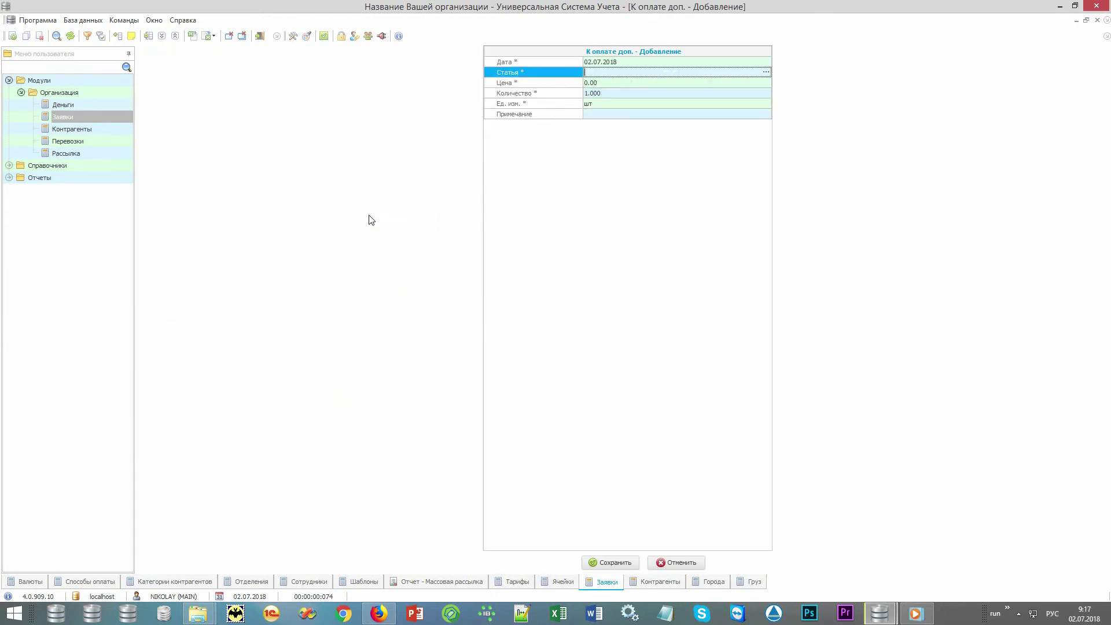
key("Up")
key("Up")
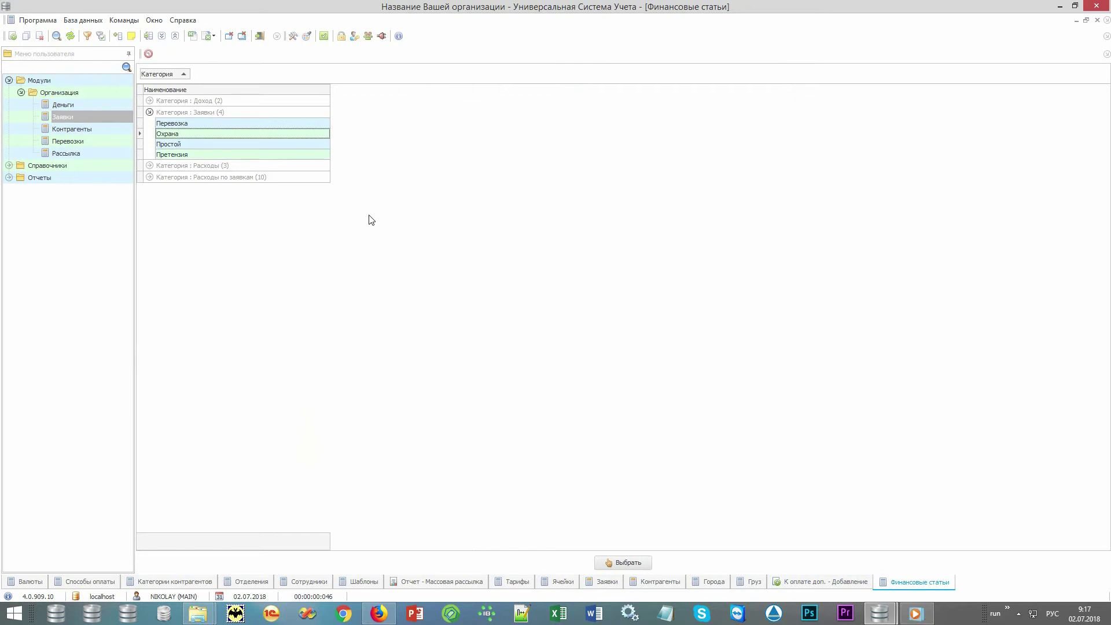
key("Return")
key("Tab")
type("3000")
key("ctrl+Return")
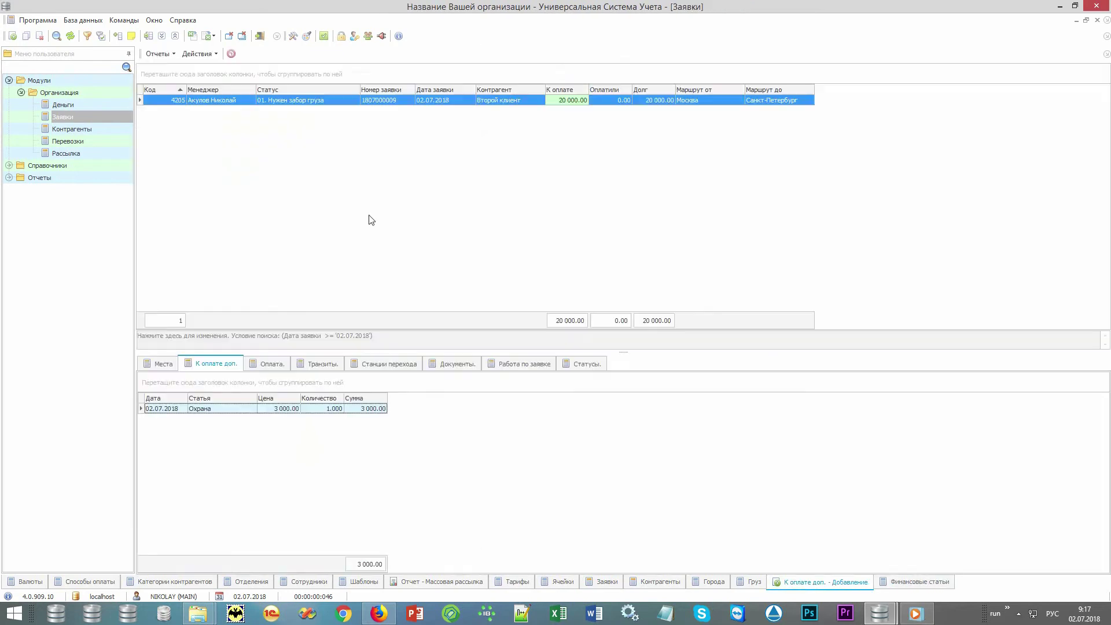
left_click(582, 104)
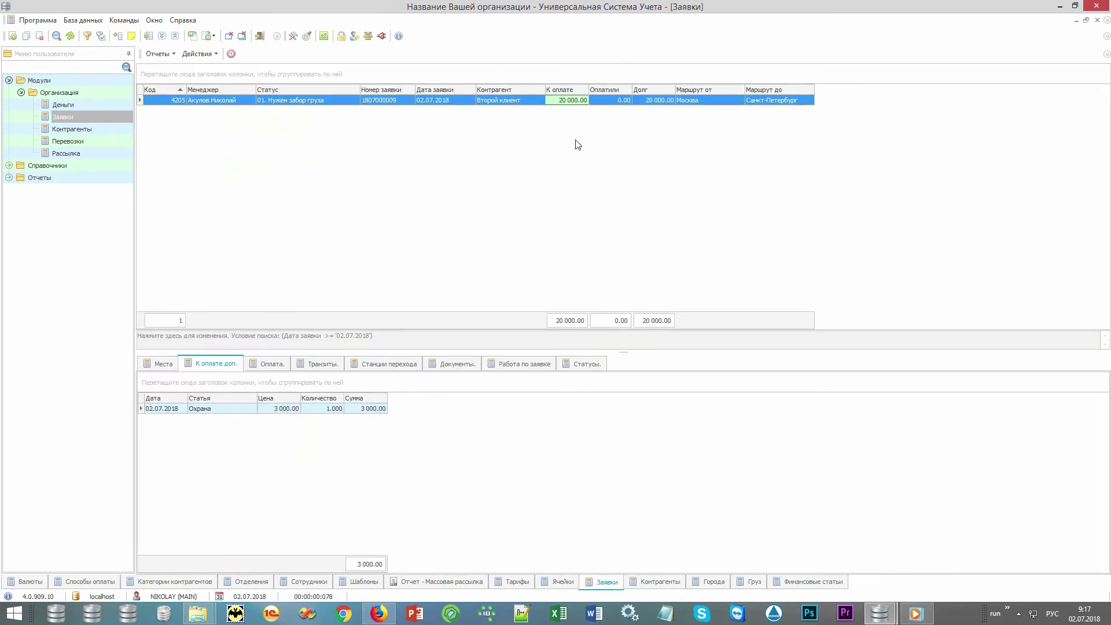
Record a payment of 20 000 into Касса for the request, save it and check the request's Долг.
left_click(278, 363)
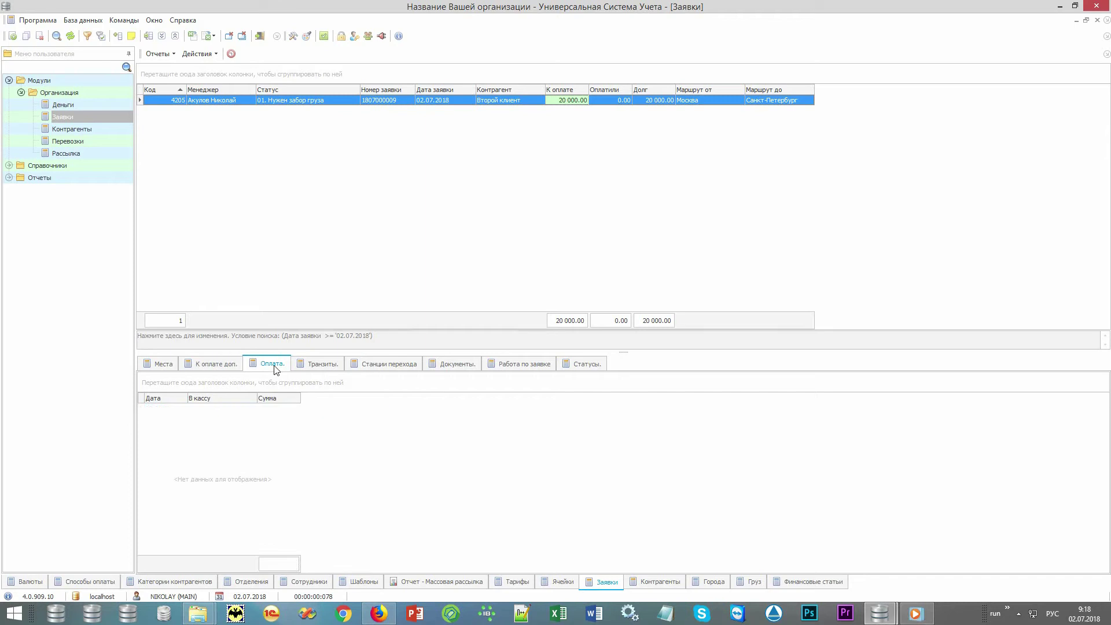
right_click(324, 498)
left_click(393, 257)
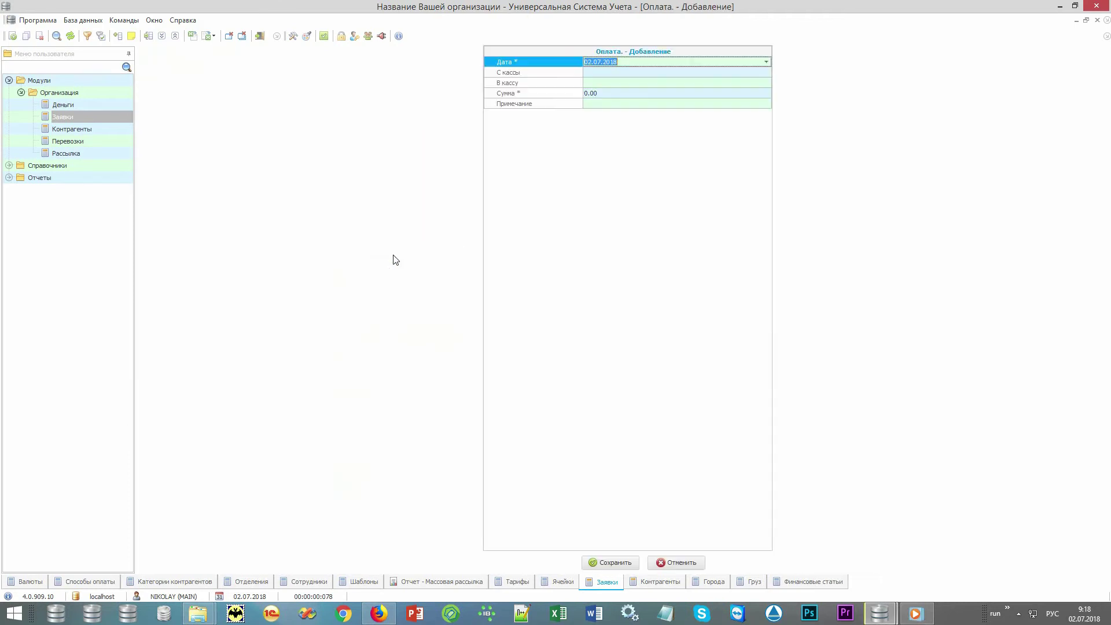
key("alt+Down")
key("Down")
key("Return")
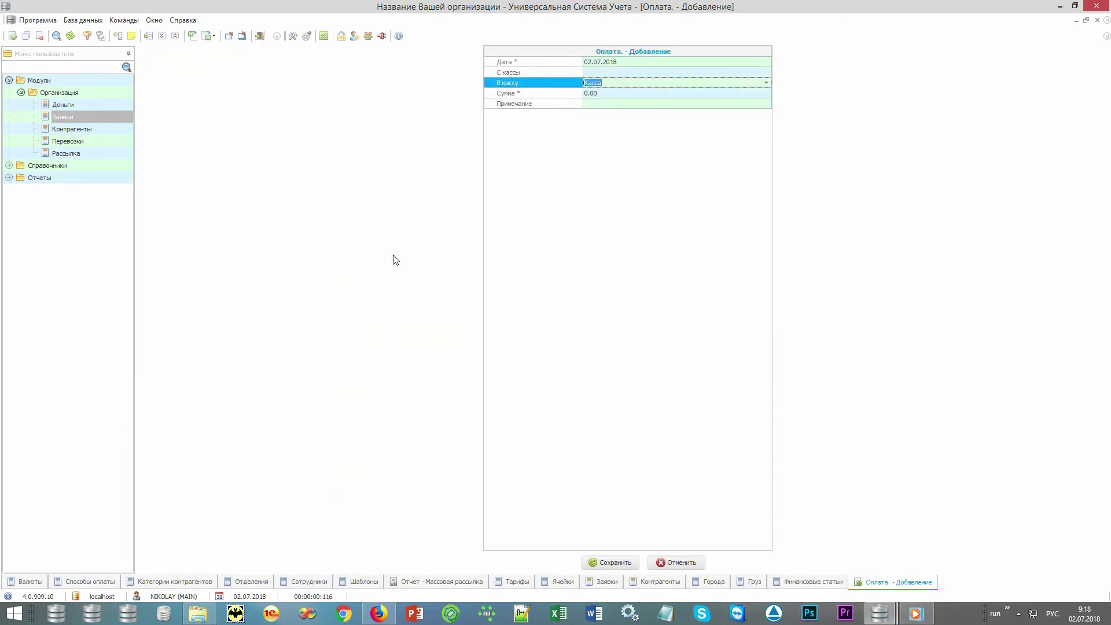
key("Tab")
type("20 000")
key("Return")
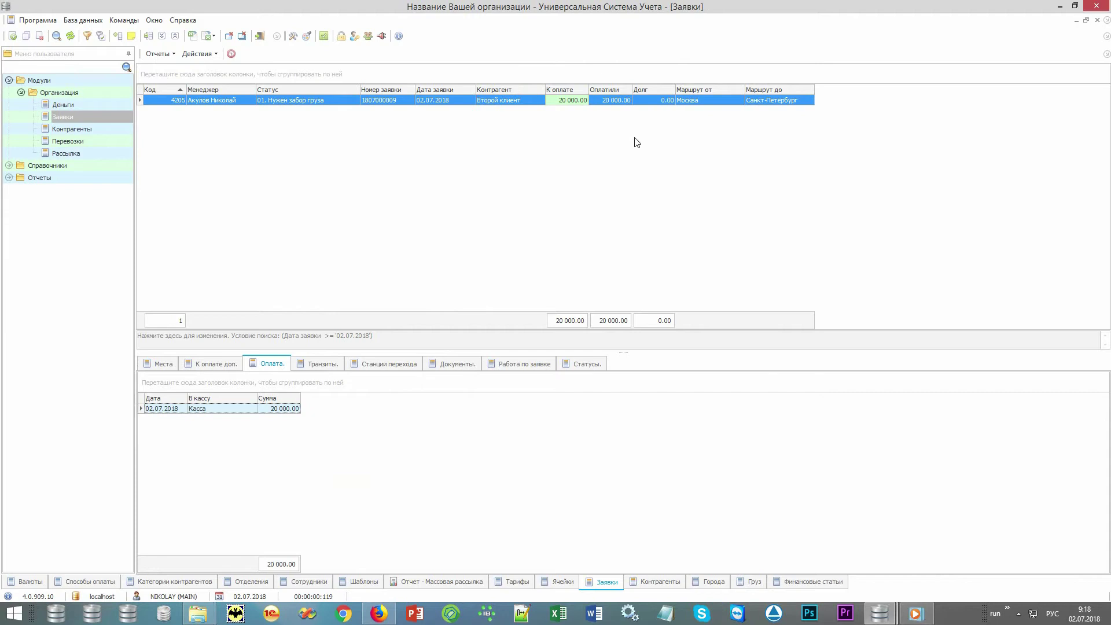
left_click(644, 103)
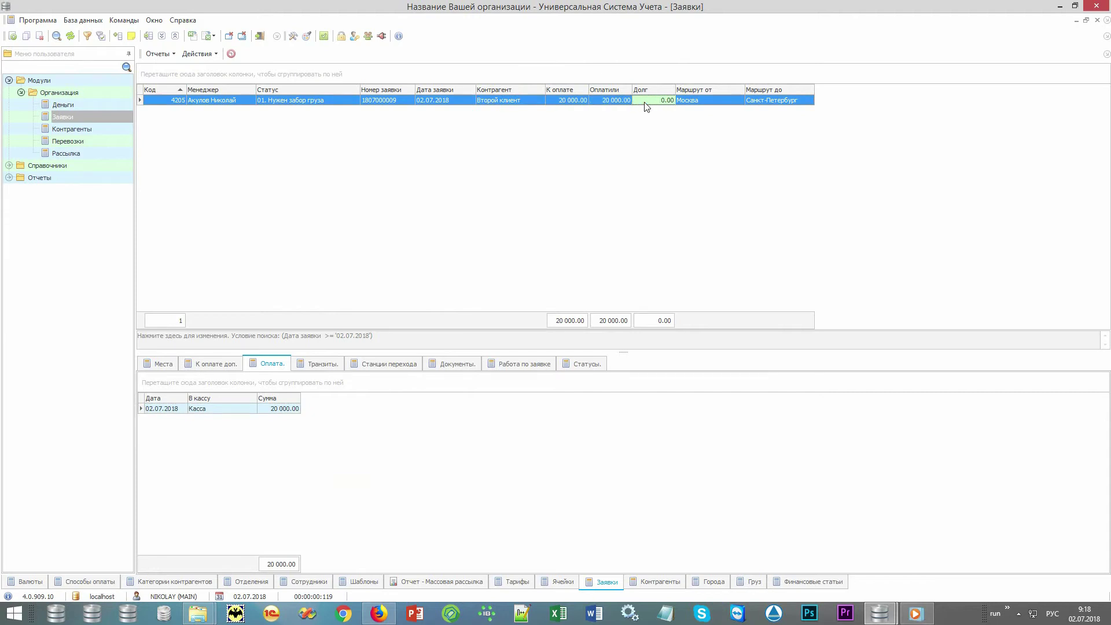
Look through the request's Транзиты, Станции перехода and Документы records.
left_click(332, 361)
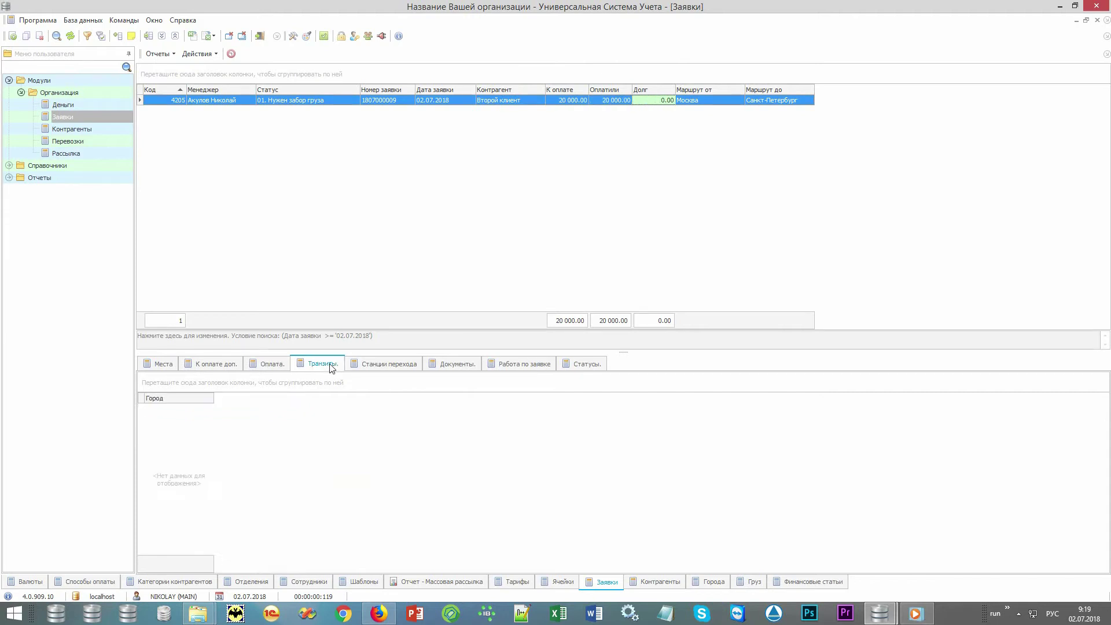
left_click(410, 368)
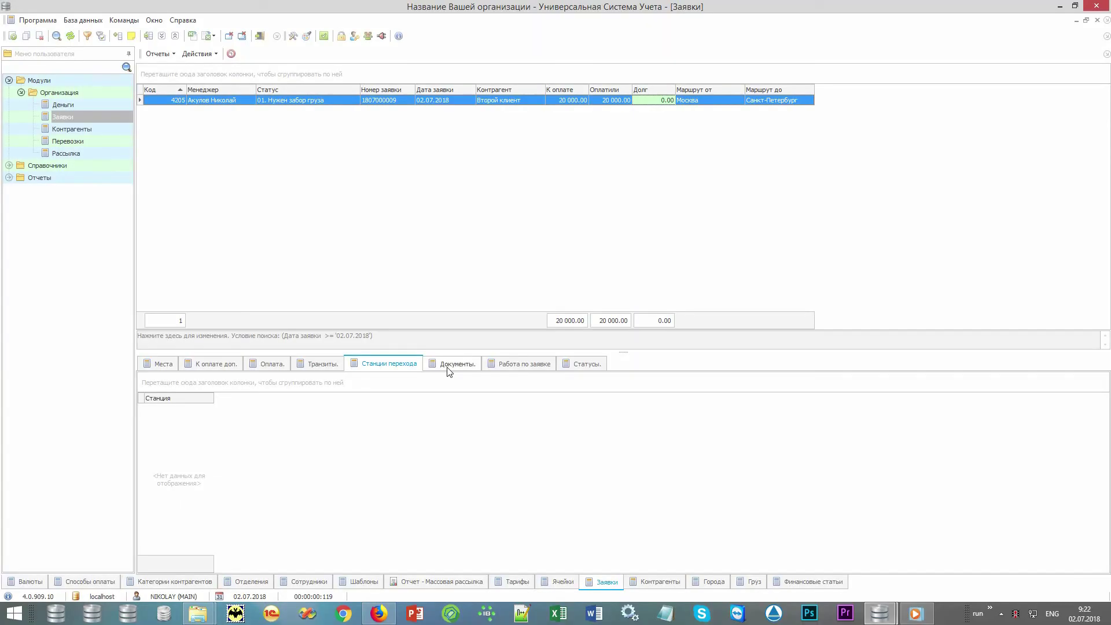
left_click(450, 365)
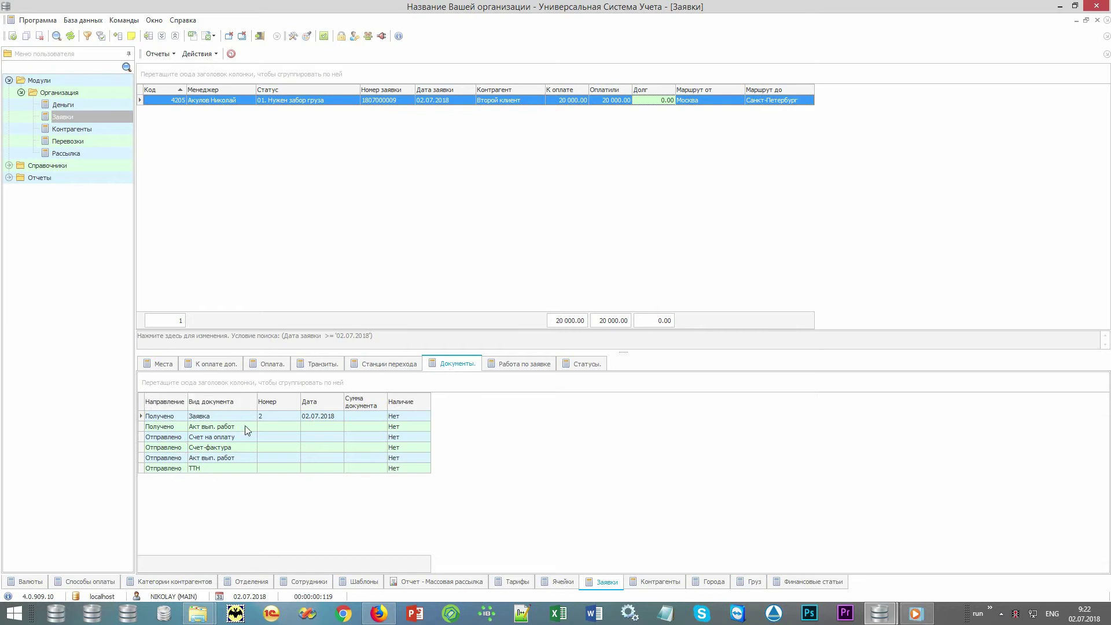
Try setting Наличие to Копия in the received Заявка document, inspect its scan link and file fields, and cancel the edit.
double_click(414, 418)
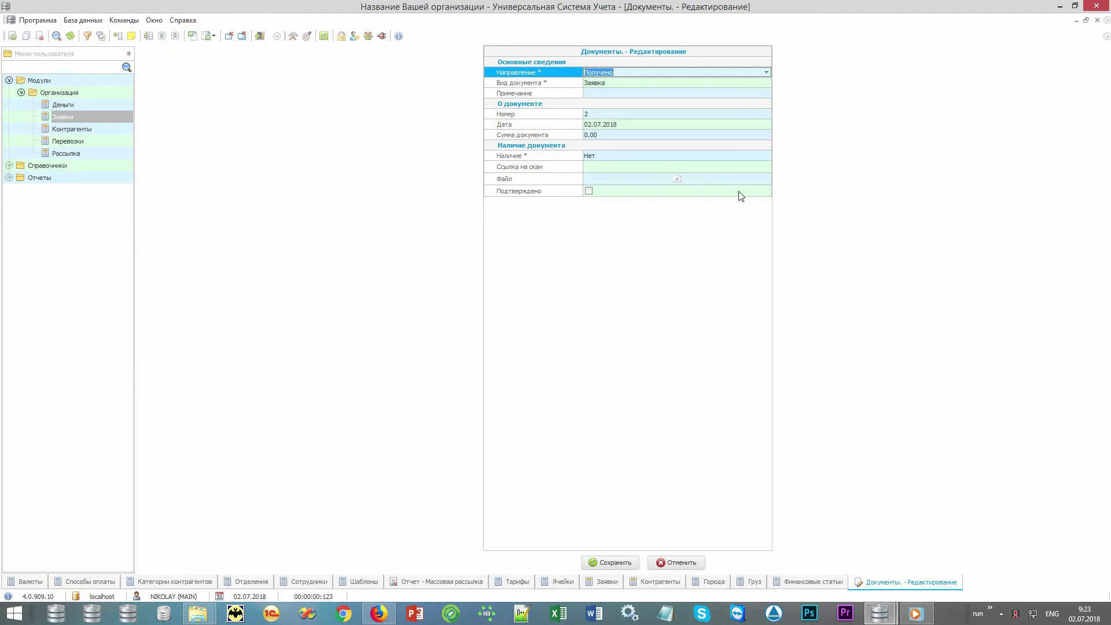
left_click(759, 156)
left_click(765, 155)
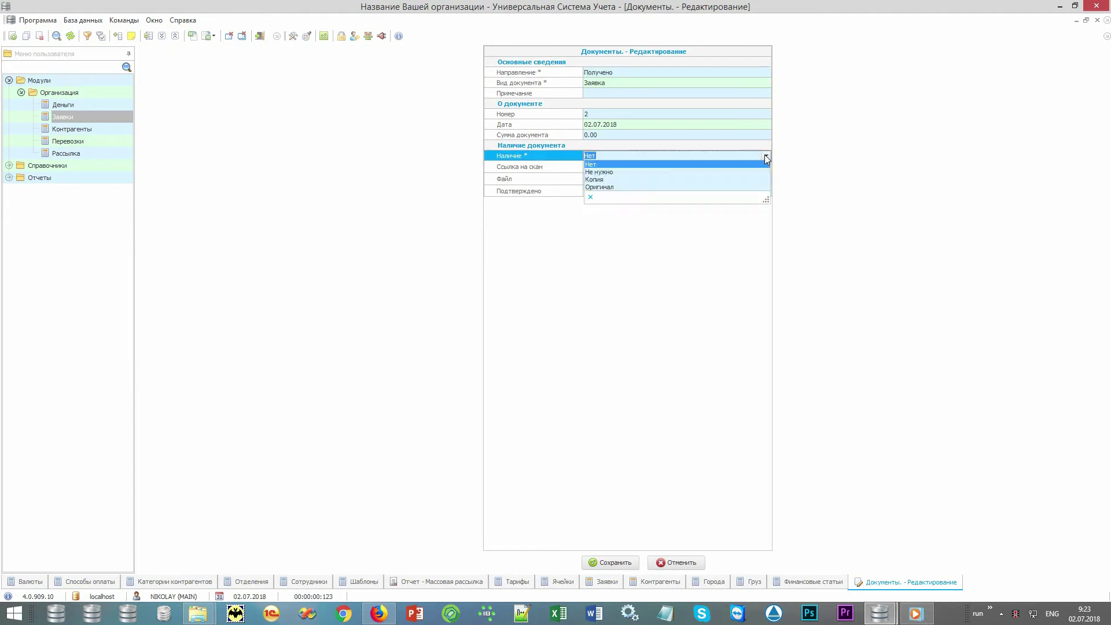
left_click(745, 180)
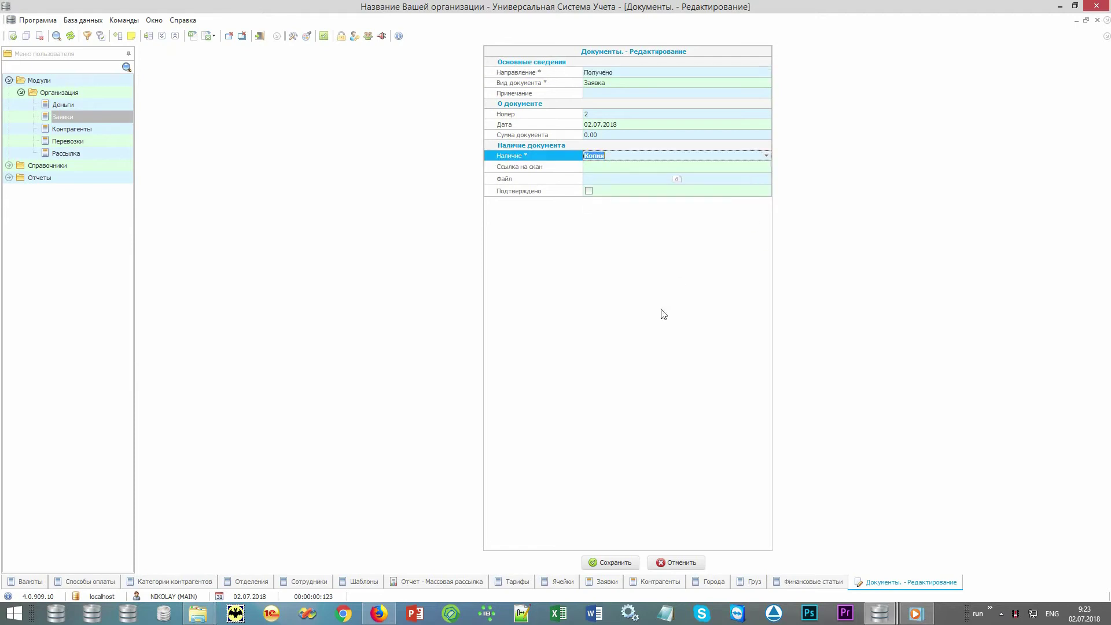
left_click(569, 172)
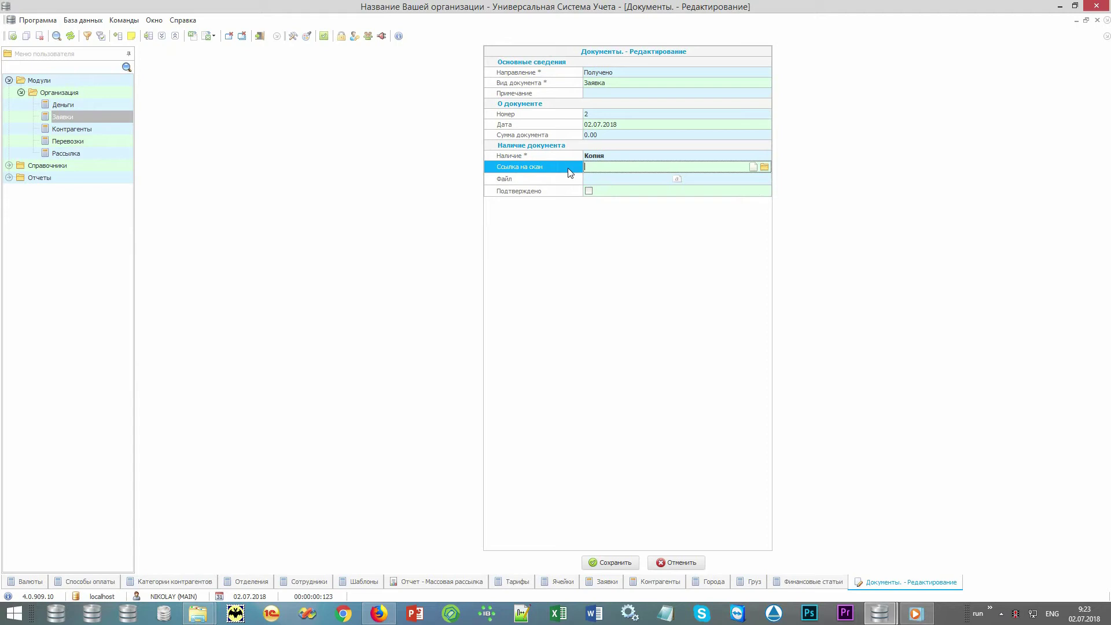
left_click(567, 180)
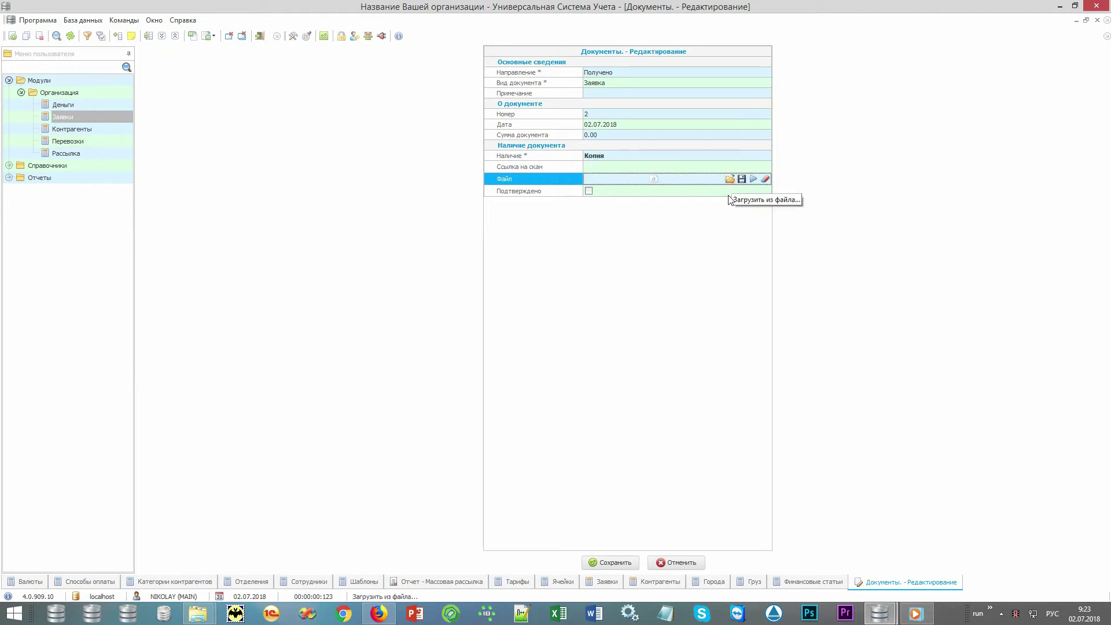
left_click(687, 564)
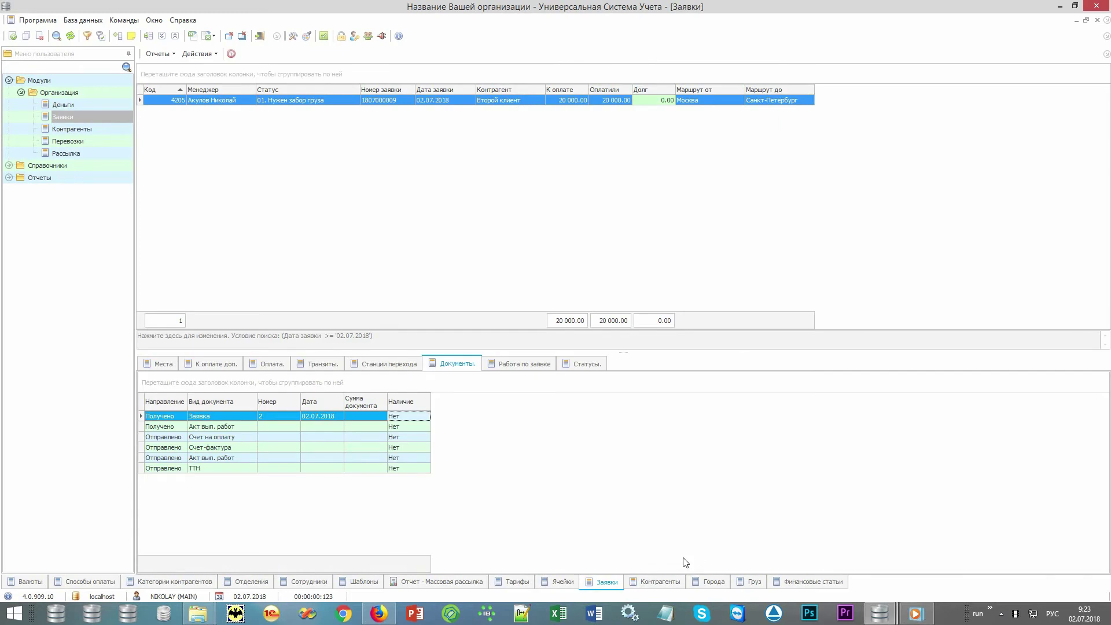
Generate the Заявка автоперевозка report for the request, review the whole form and close it.
left_click(164, 55)
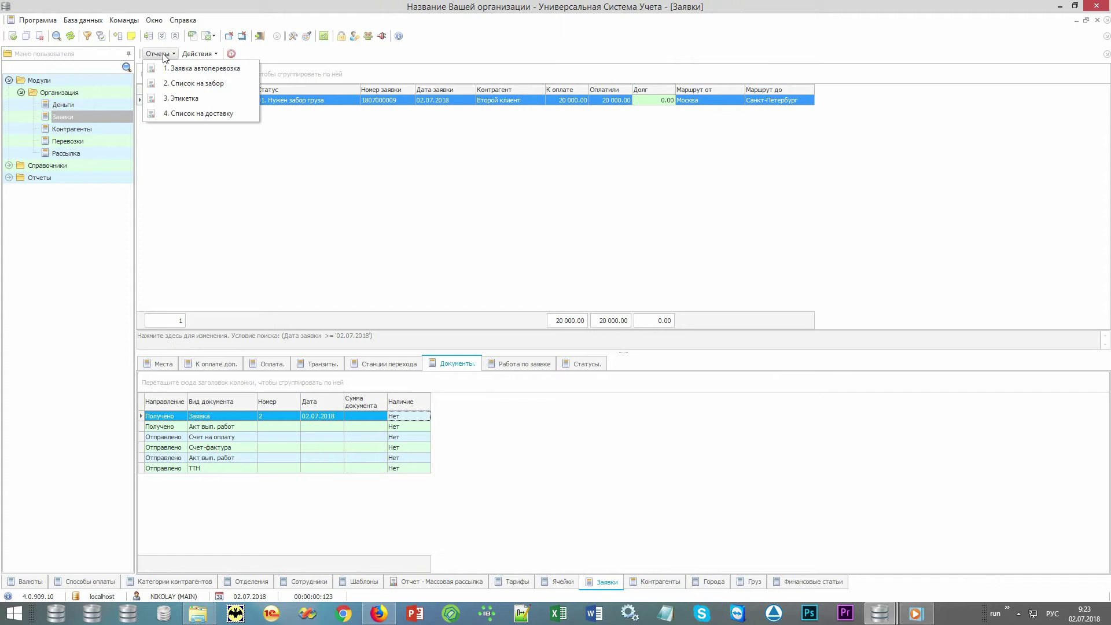
left_click(236, 75)
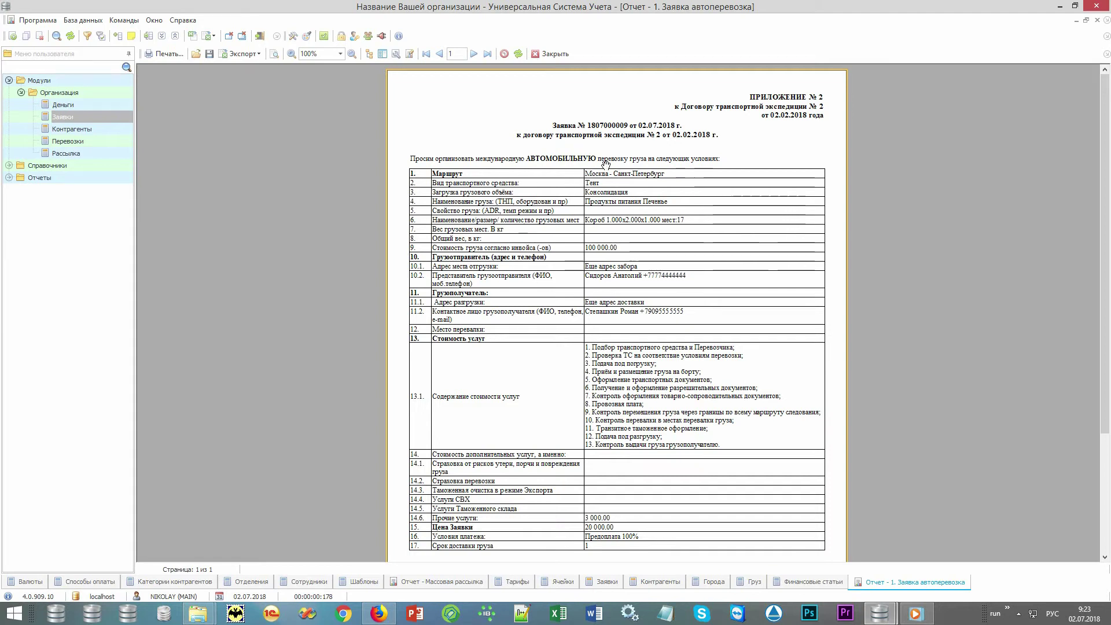
scroll(797, 250, "down", 3)
scroll(797, 352, "up", 1)
scroll(797, 351, "up", 2)
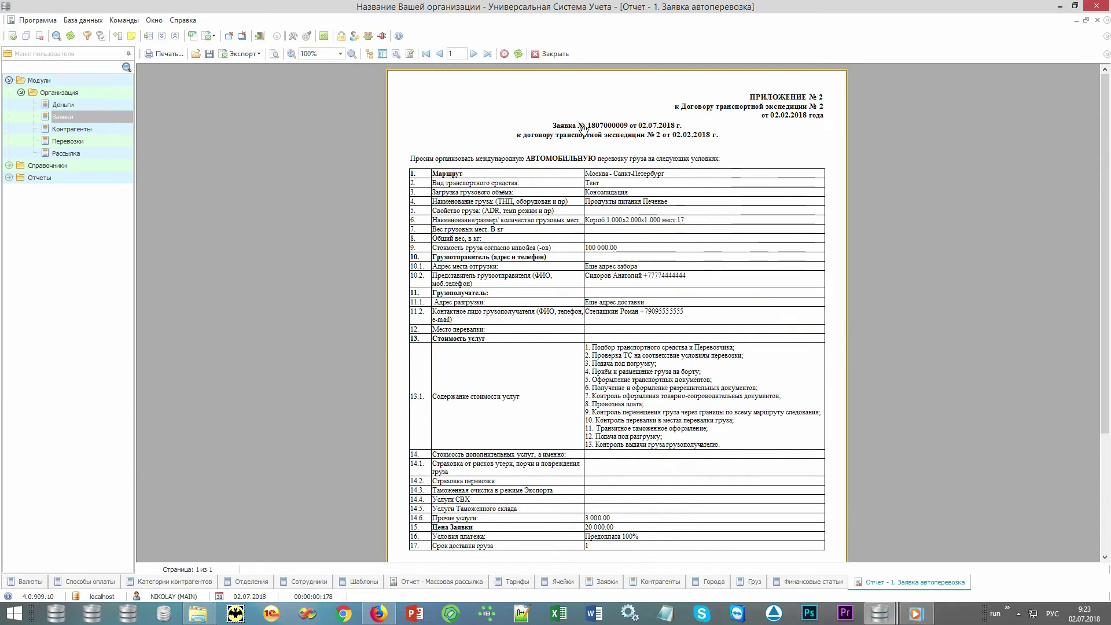
left_click(553, 53)
Generate the Список на забор report with its preset pickup date and driver, and close it.
left_click(157, 54)
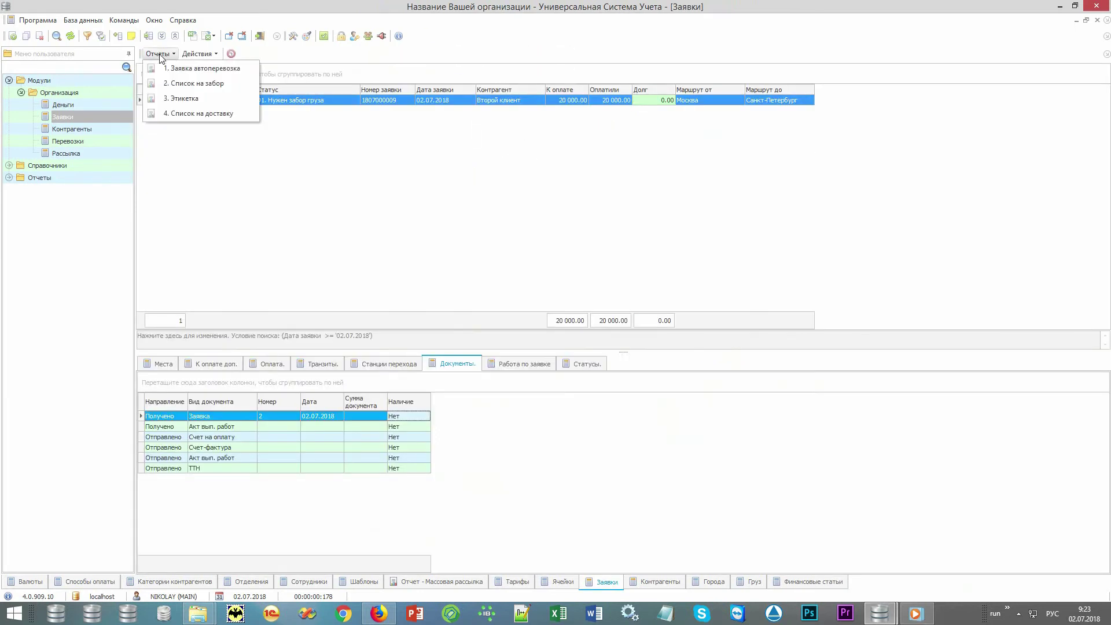
left_click(180, 87)
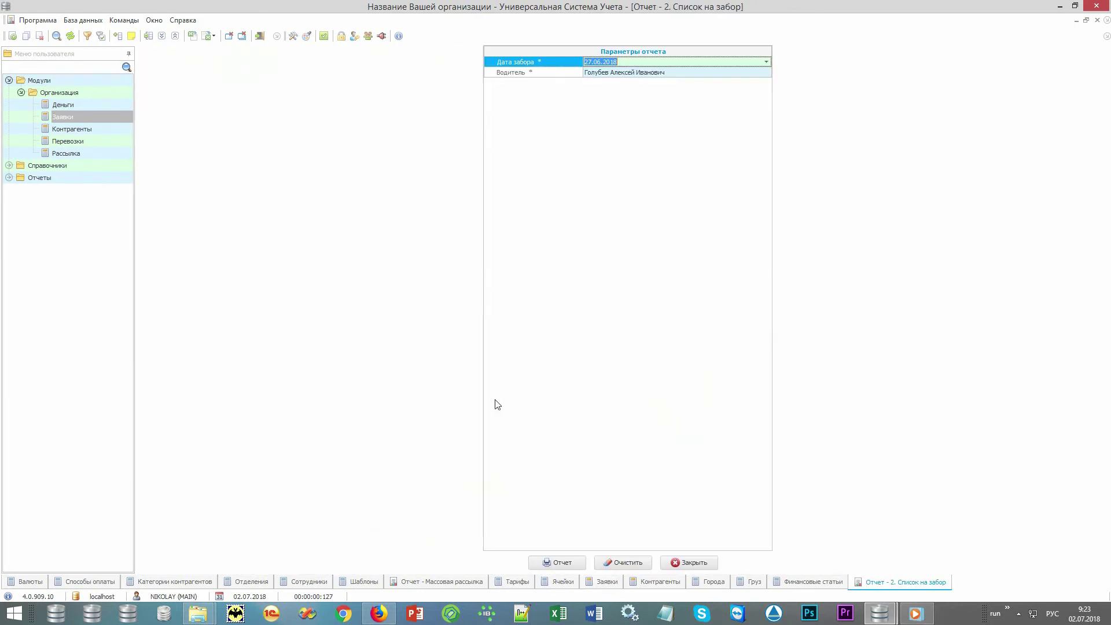
left_click(568, 559)
key("Escape")
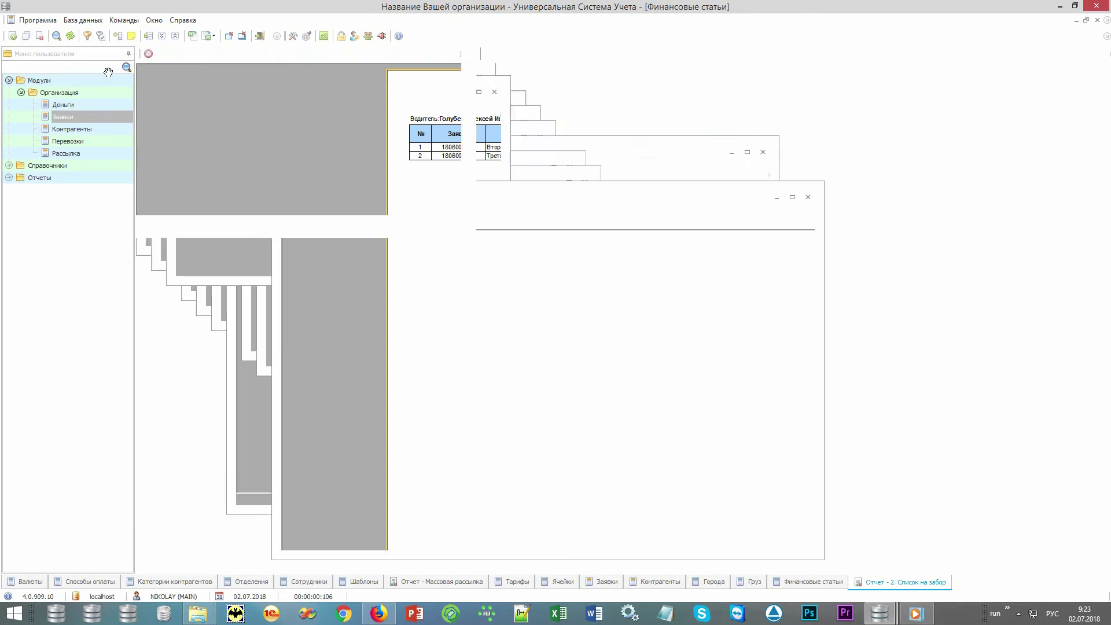
Generate the Этикетка labels for the request's cargo places, and close the preview.
left_click(158, 53)
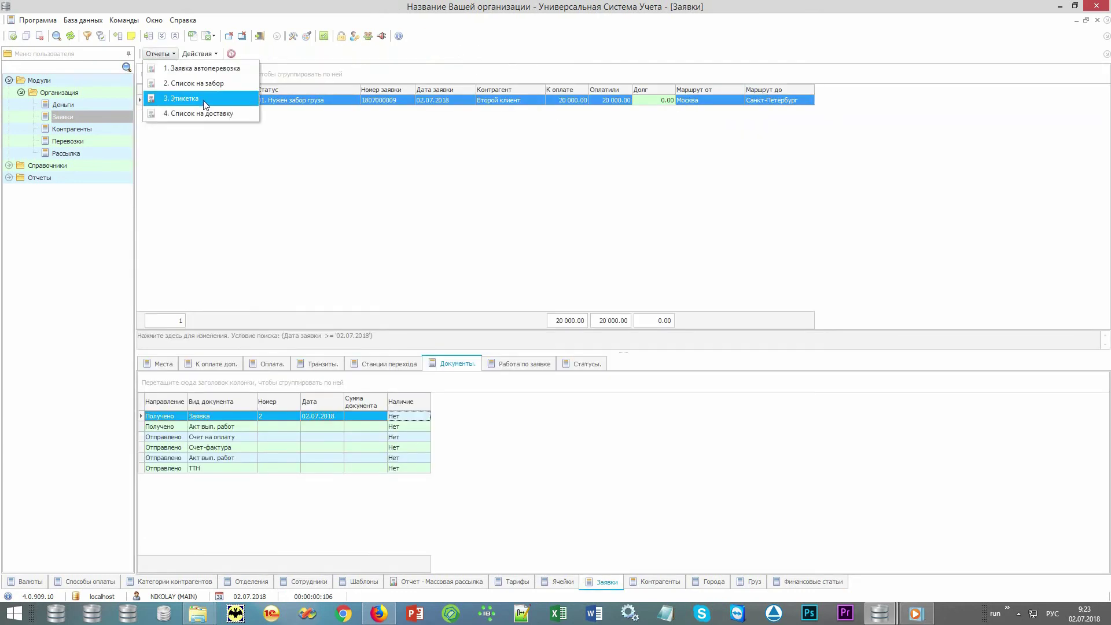
left_click(226, 106)
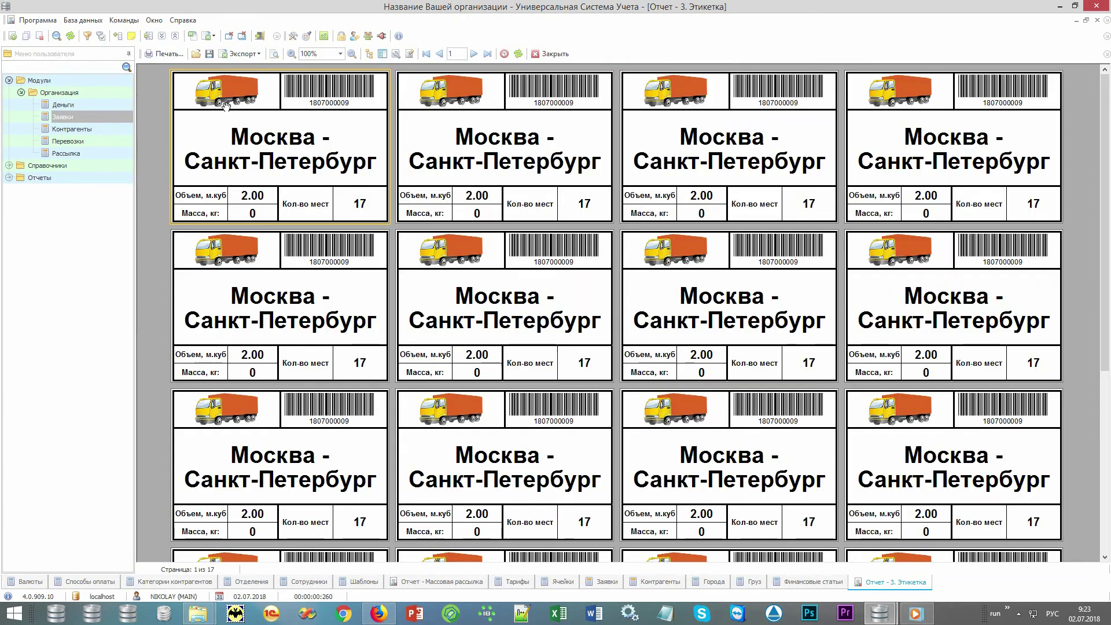
key("Escape")
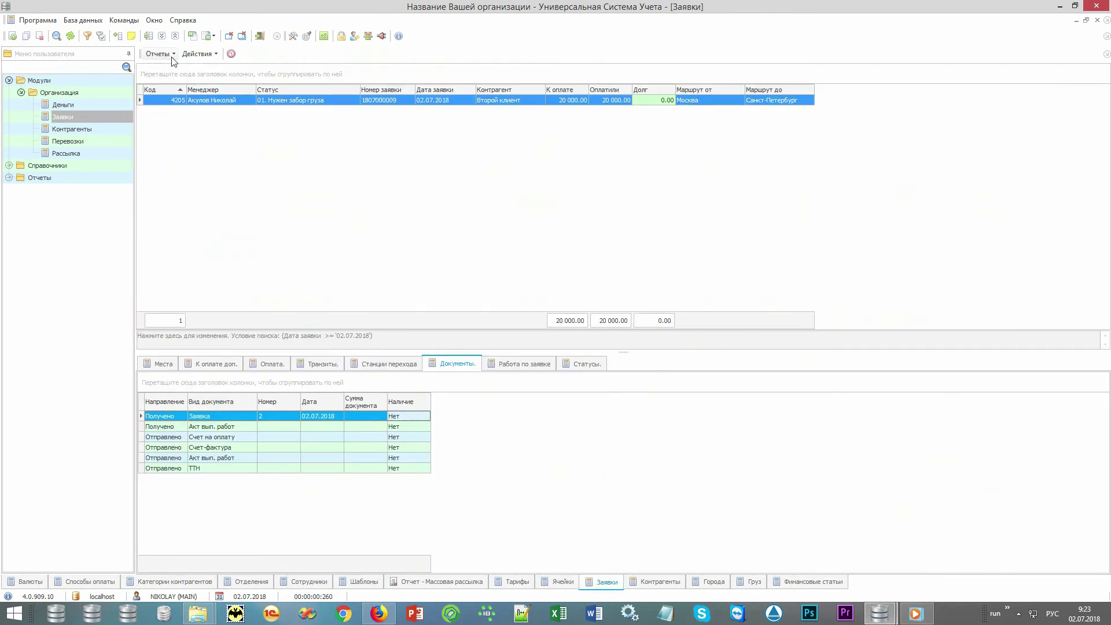
Generate the Список на доставку report with its preset delivery date and driver, and close it.
left_click(160, 54)
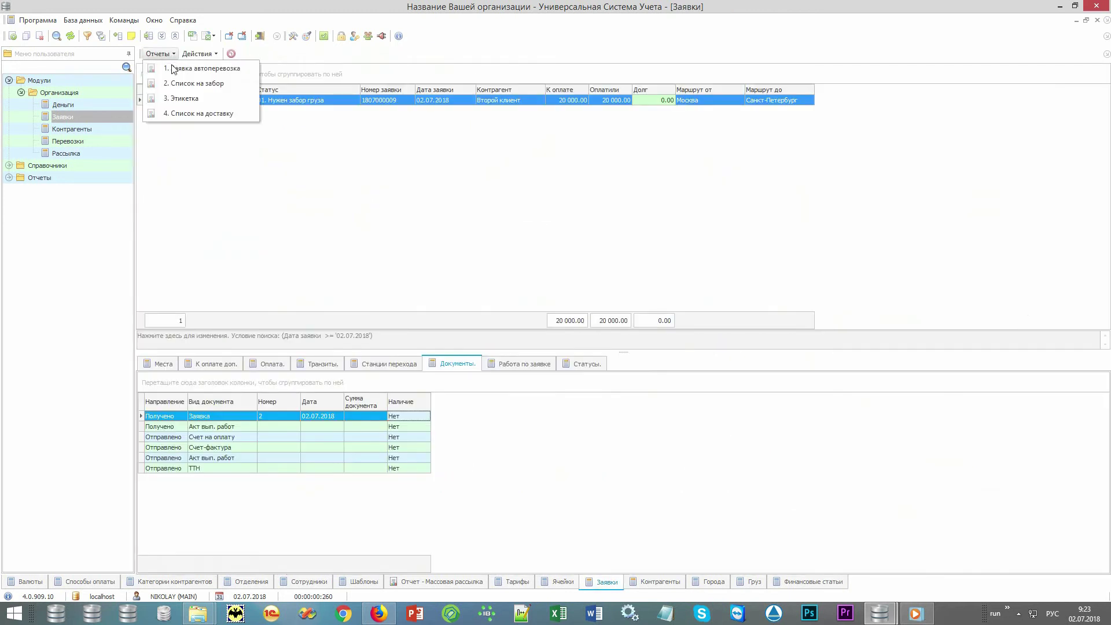
left_click(242, 115)
key("Return")
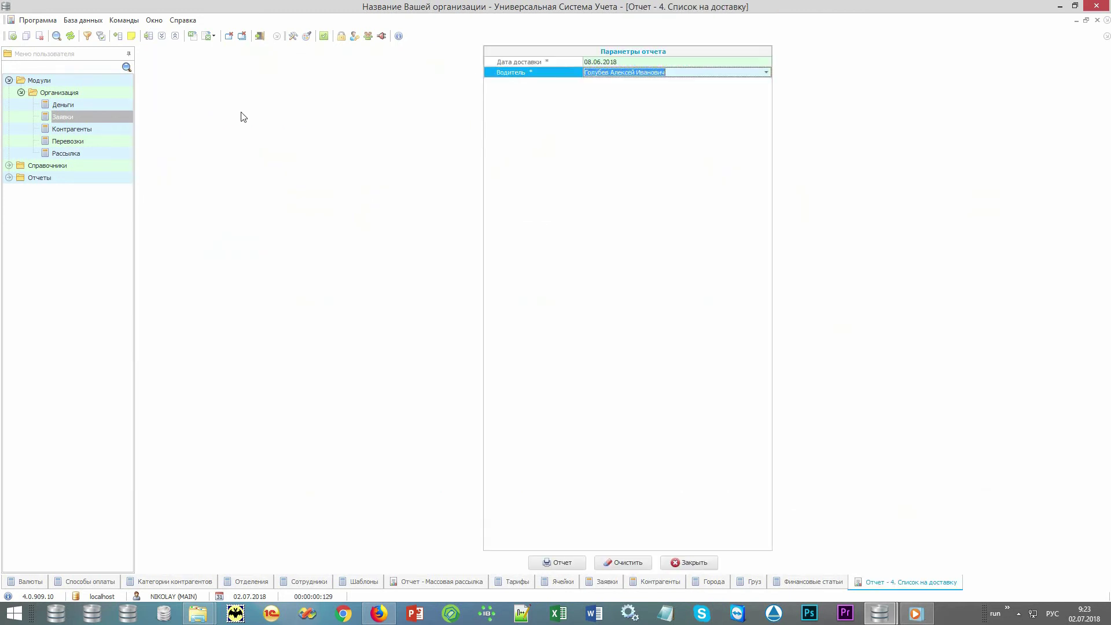
key("Return")
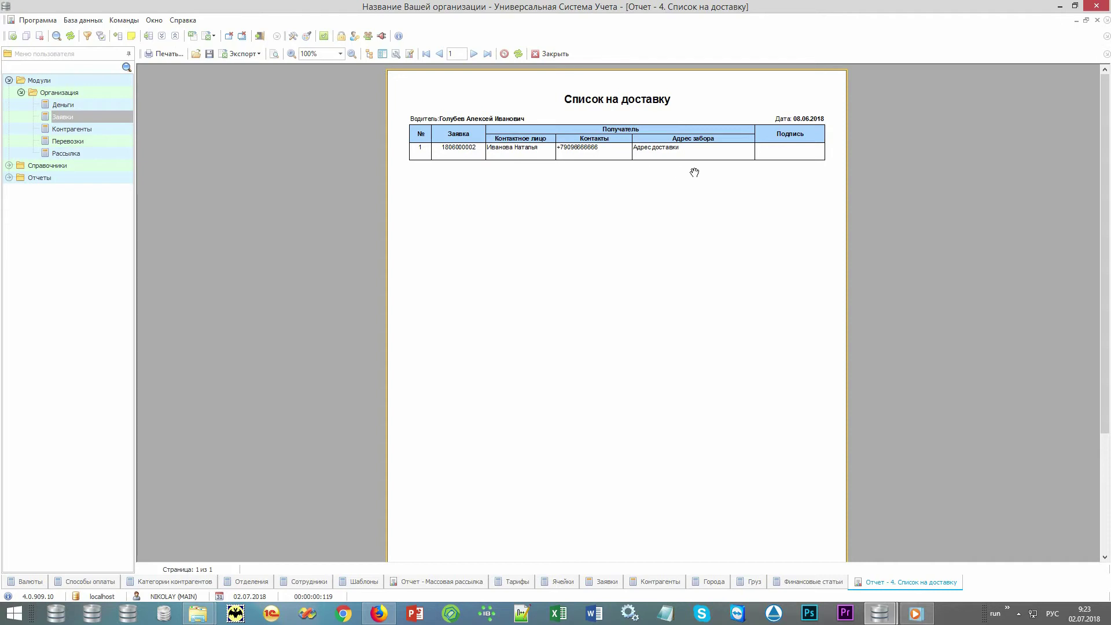
key("Escape")
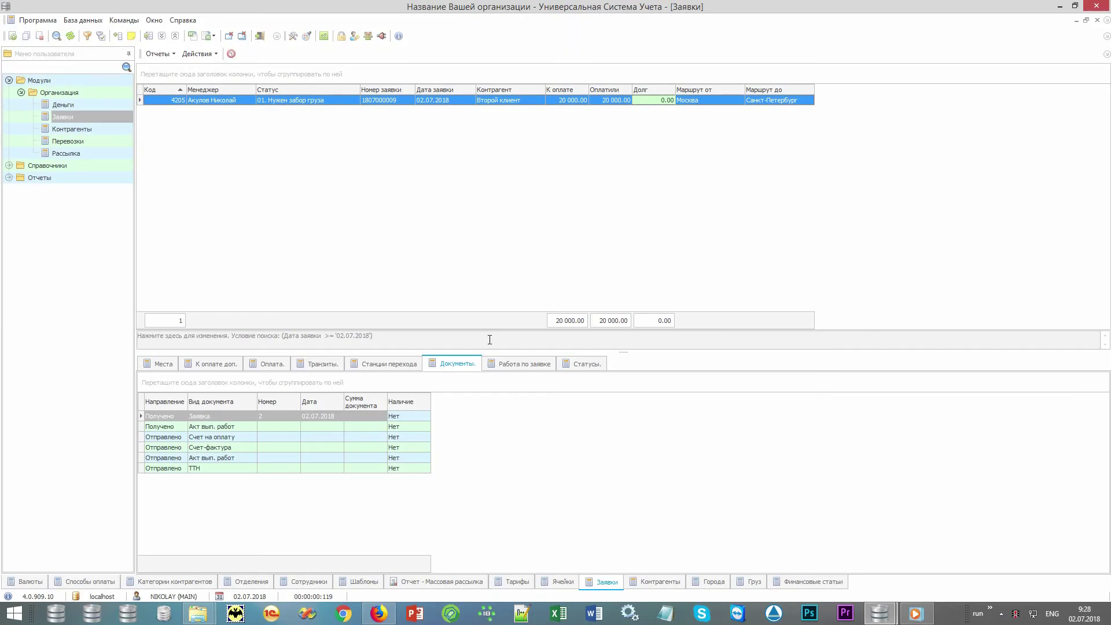
Clear the search criteria in Заявки and search for requests with the status 03. На складе отправления.
left_click(489, 339)
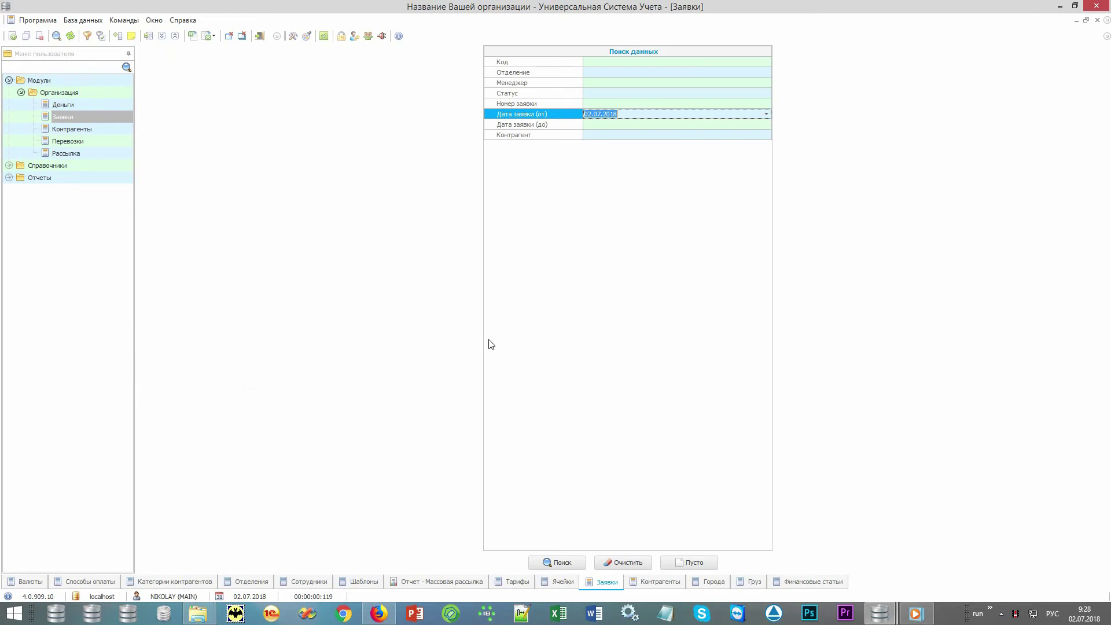
left_click(636, 563)
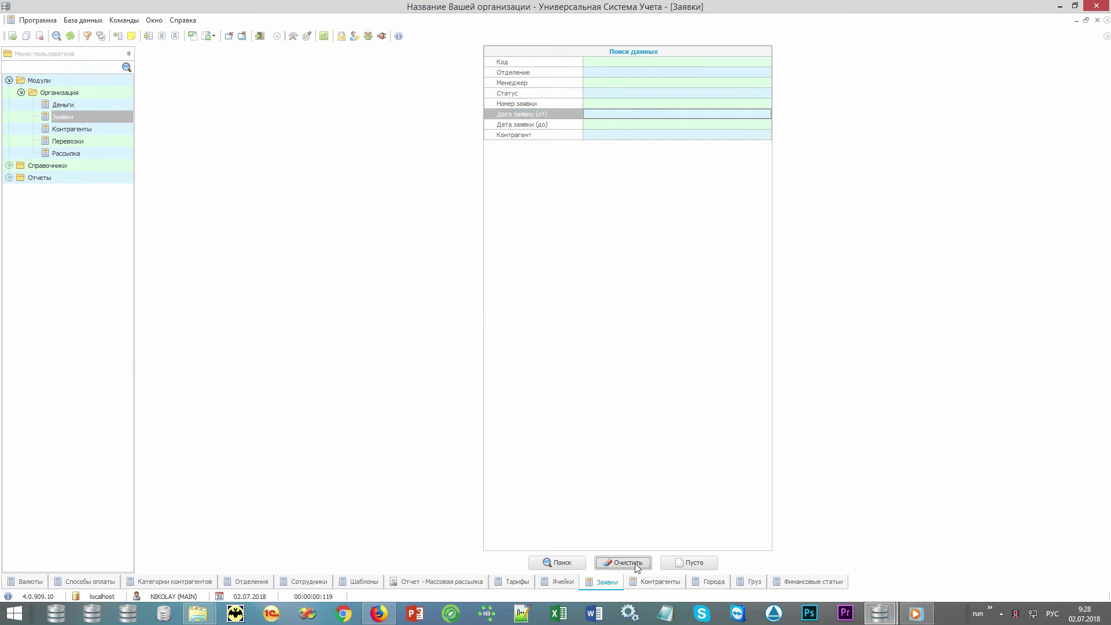
left_click(766, 94)
left_click(766, 92)
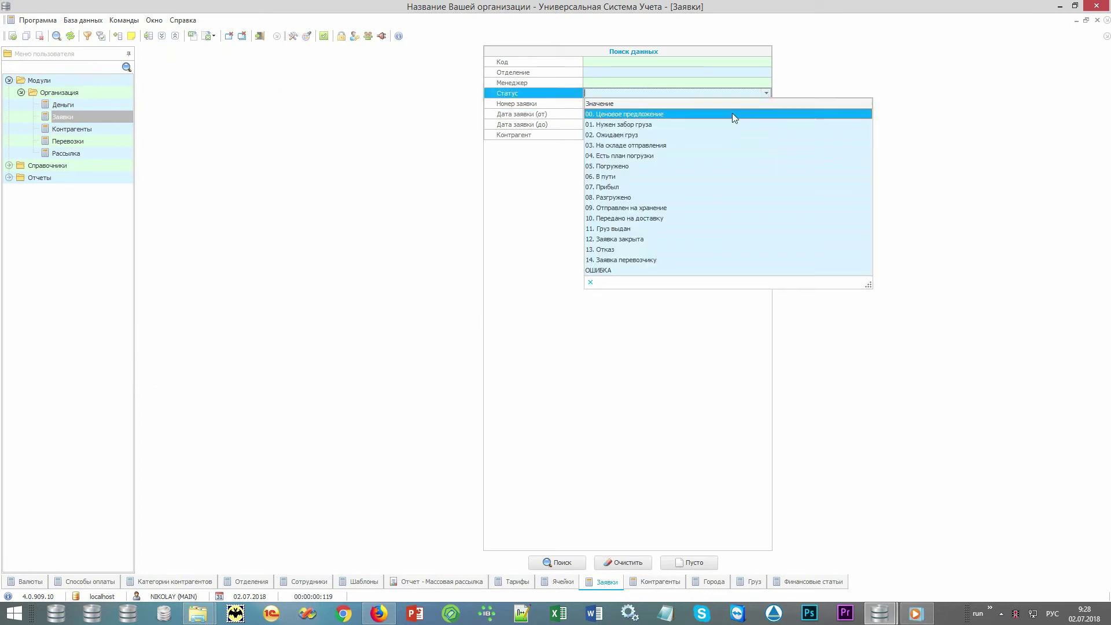
left_click(715, 146)
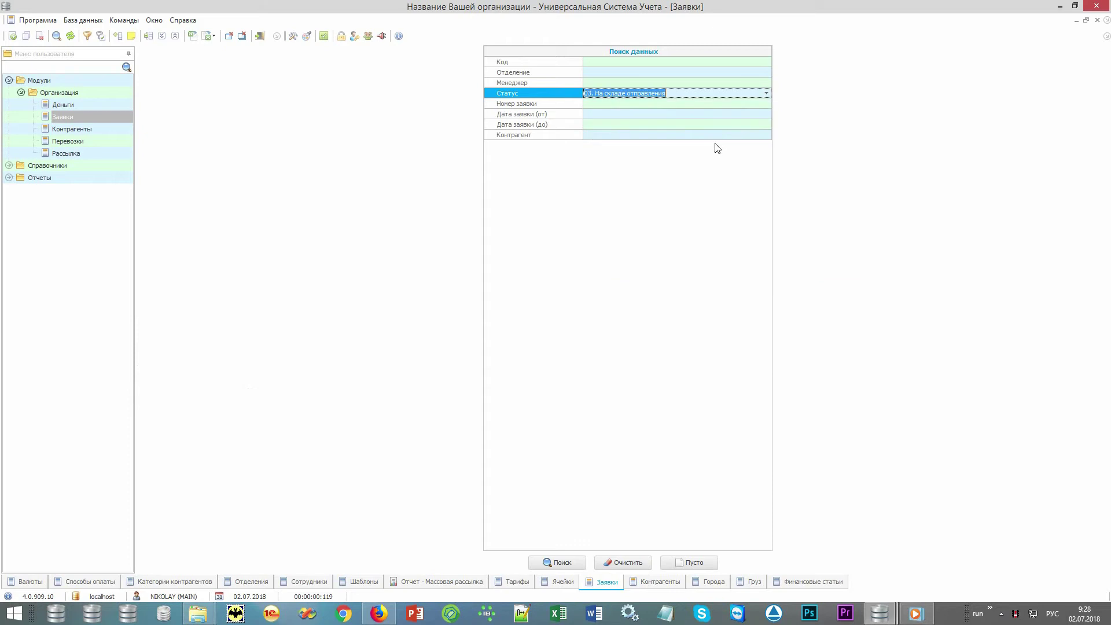
left_click(549, 564)
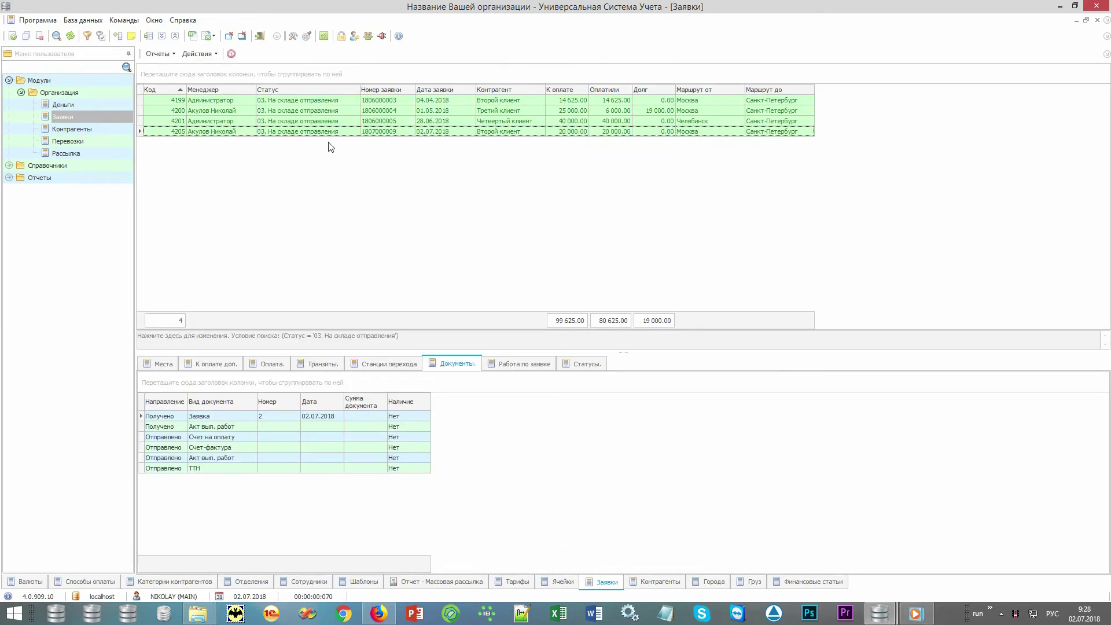
Filter the found requests by Маршрут от to show only Москва.
left_click(740, 88)
left_click(715, 120)
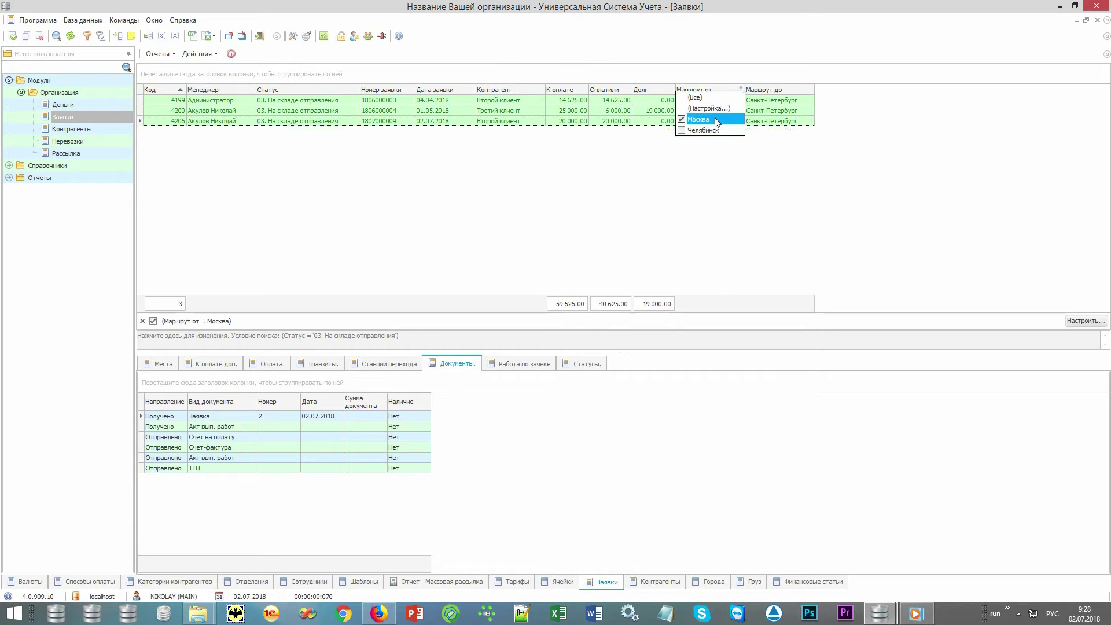
left_click(641, 165)
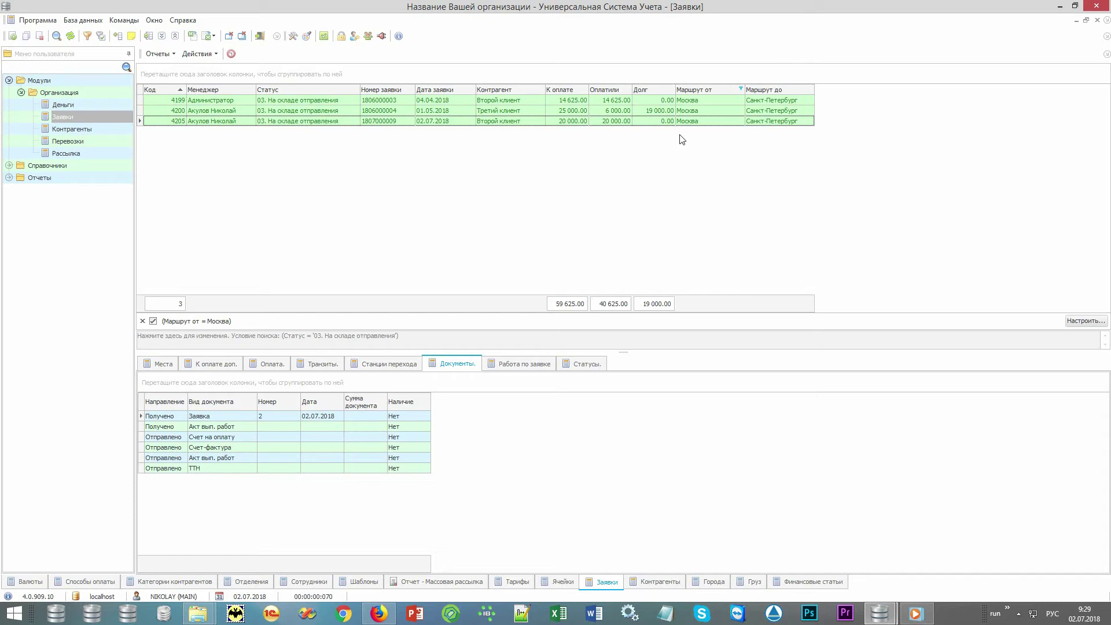
Create a shipment from all the filtered requests, check their status in Заявки and return to Перевозки.
key("ctrl+a")
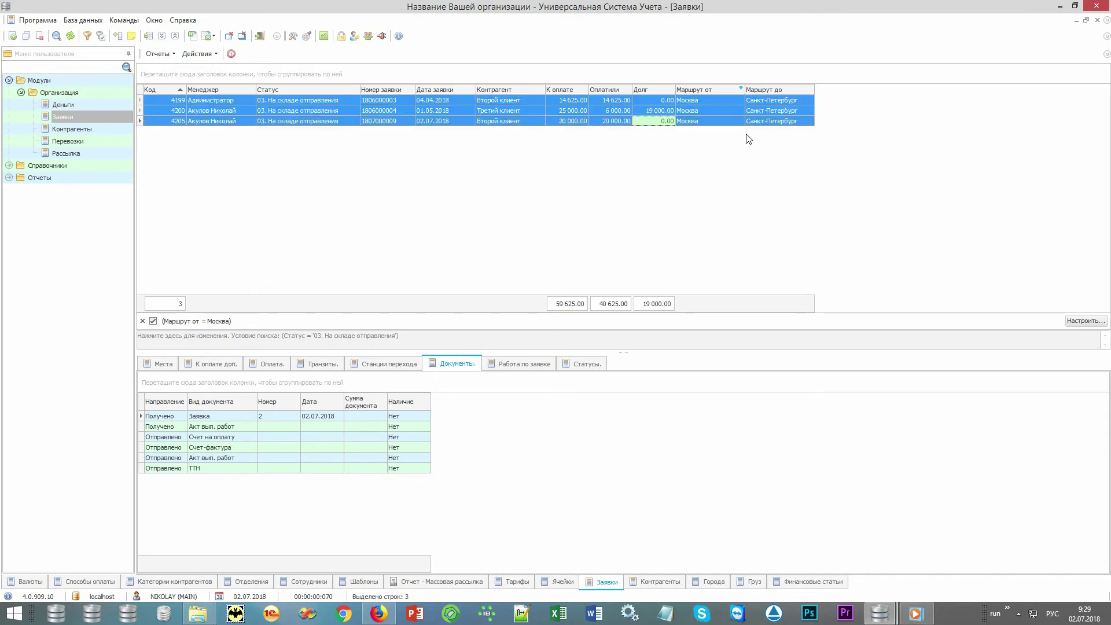
left_click(209, 55)
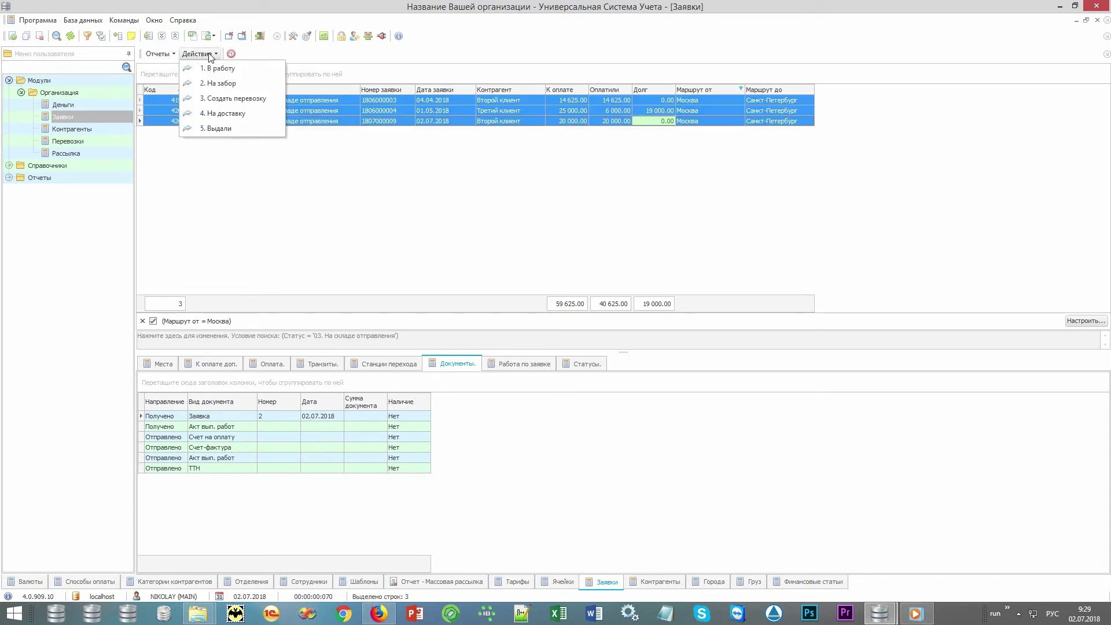
left_click(269, 98)
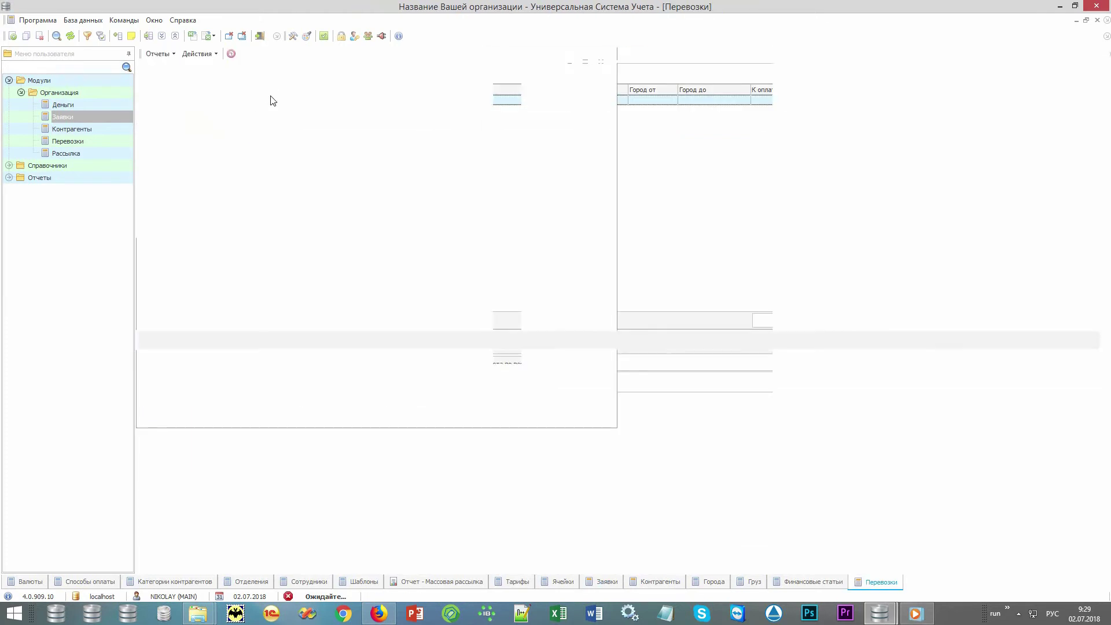
left_click(336, 103)
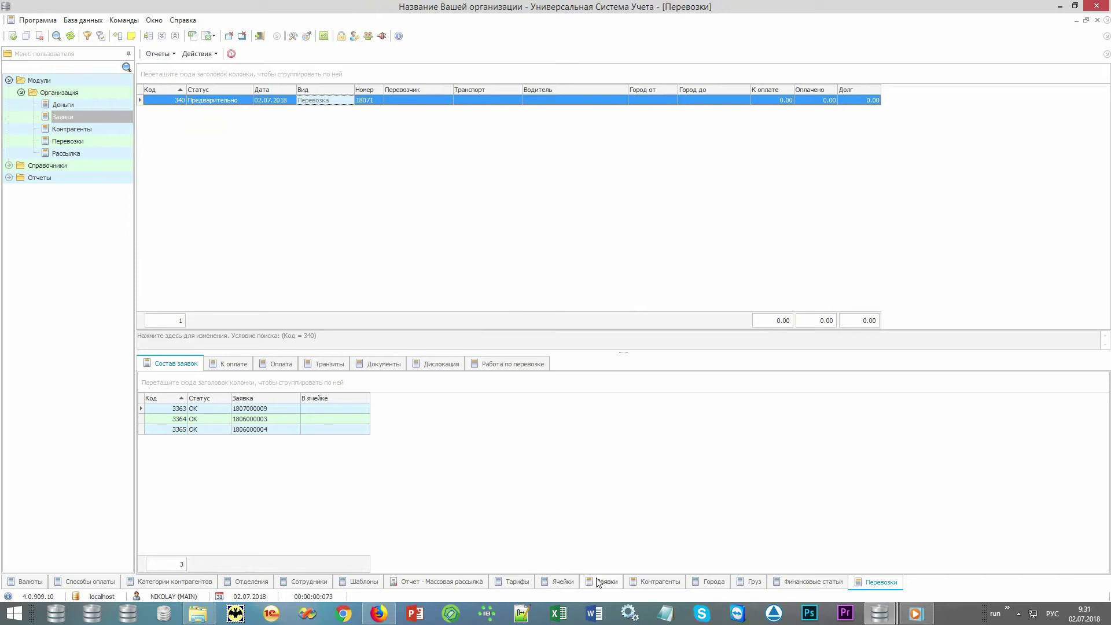
left_click(603, 581)
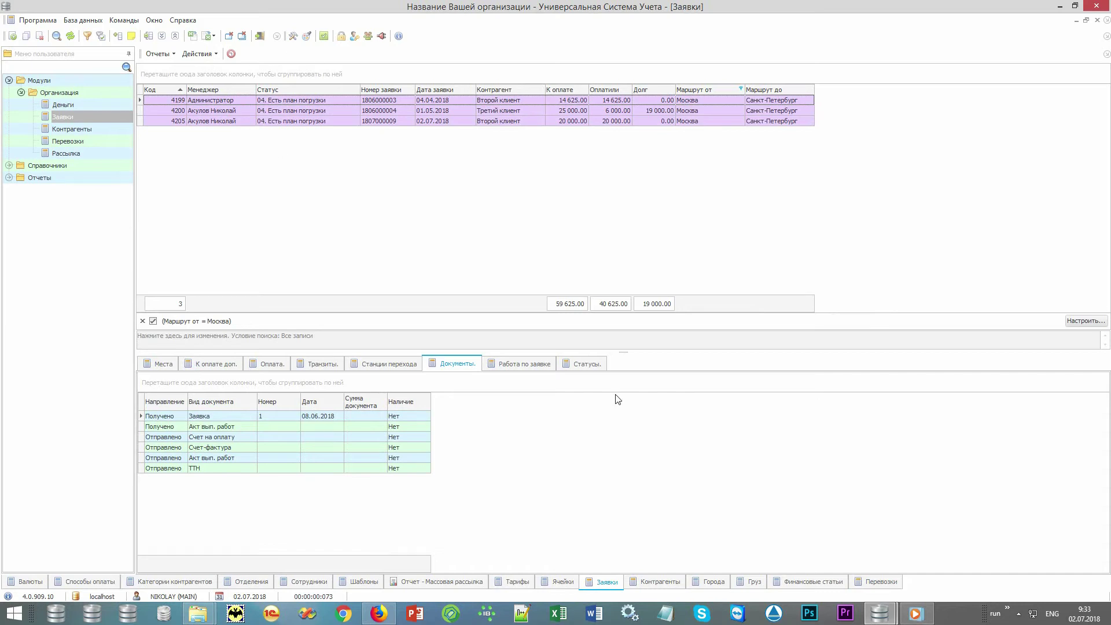
left_click(876, 582)
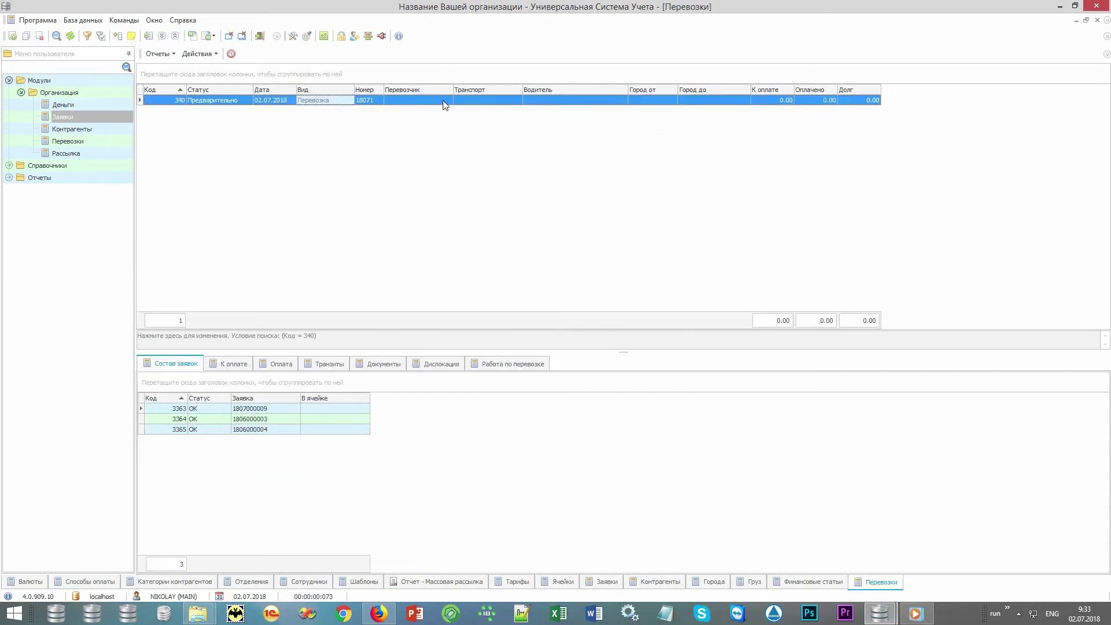
Open the new shipment for editing and set its carrier to Некий перевозчик and its transport to SCANIA 111AAA.
double_click(444, 102)
left_click(528, 115)
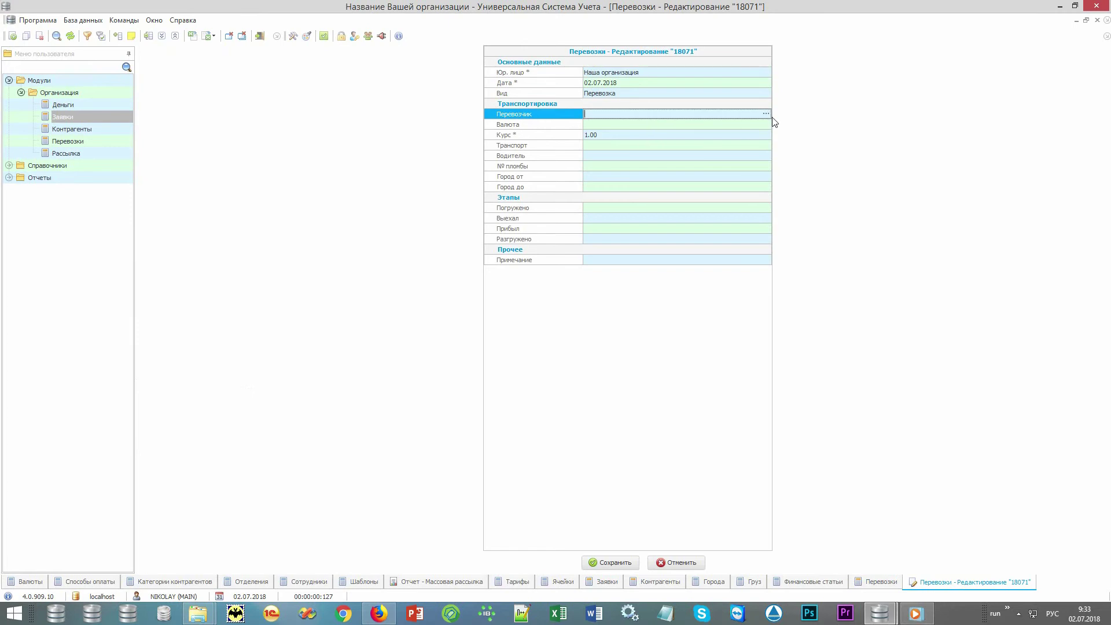
left_click(766, 114)
double_click(326, 123)
left_click(757, 147)
left_click(767, 148)
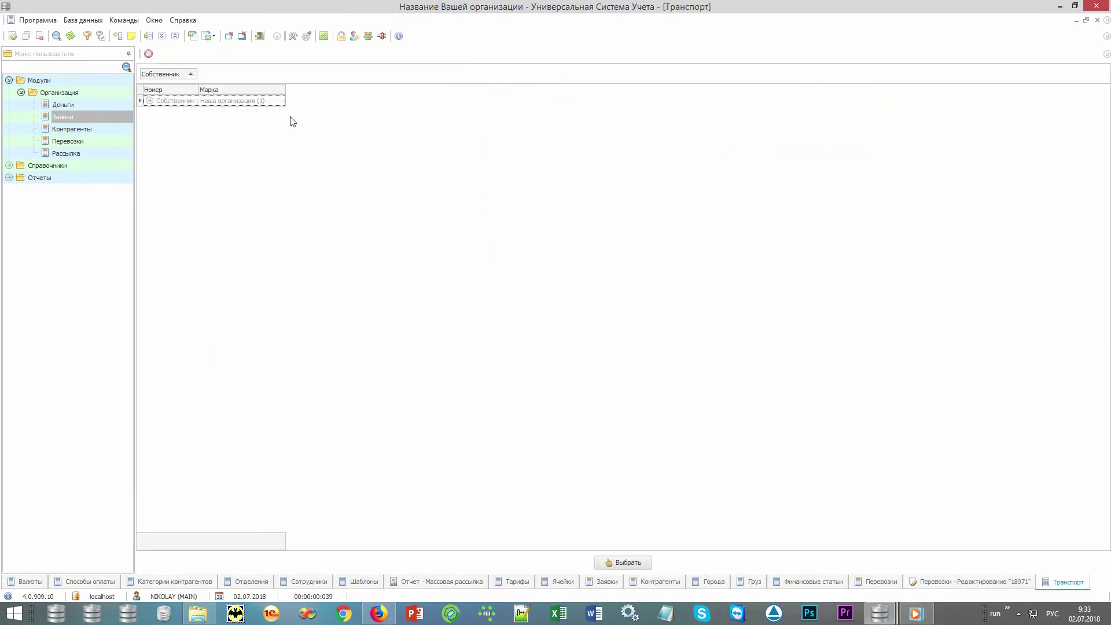
double_click(275, 112)
Assign the driver to the shipment from the Водители directory.
left_click(758, 159)
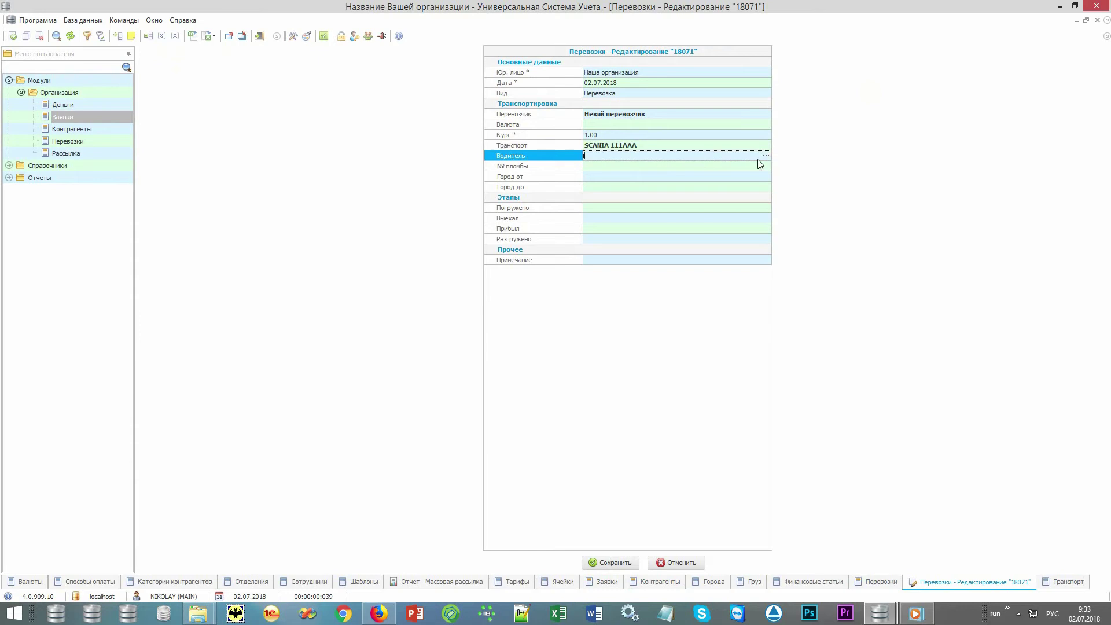
left_click(766, 156)
double_click(280, 114)
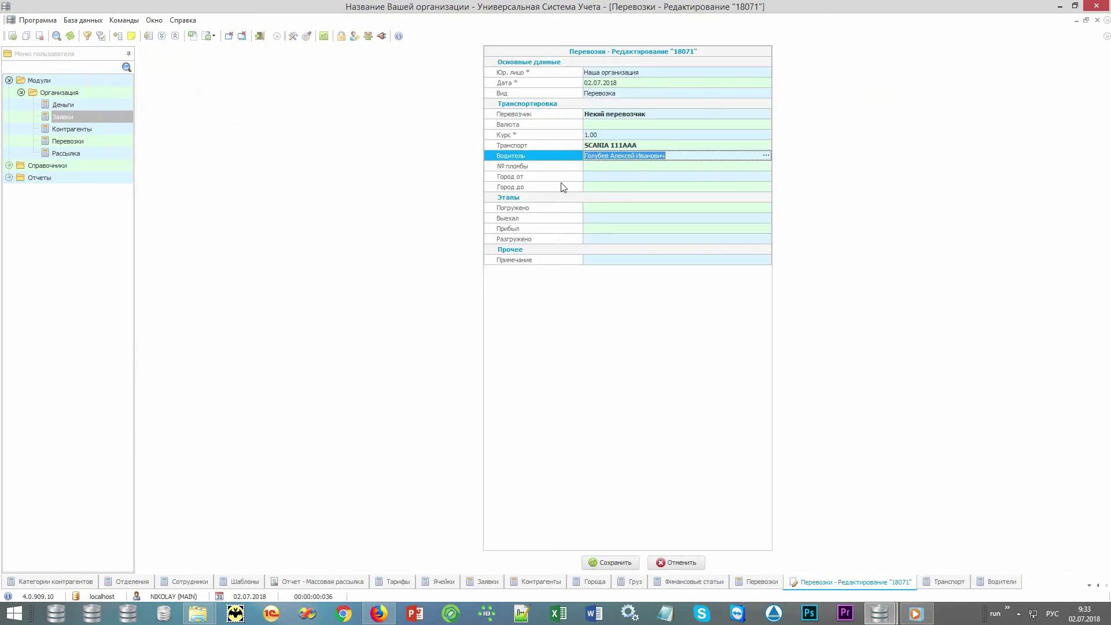
Set the shipment's Город от to Москва and Город до to Санкт-Петербург.
left_click(694, 179)
left_click(765, 176)
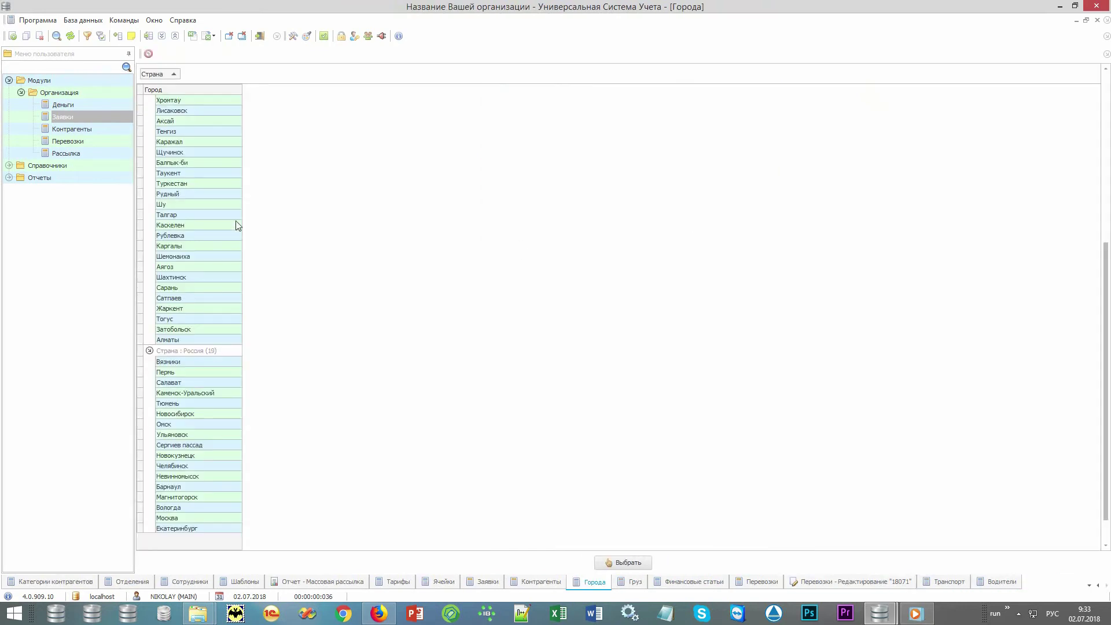
left_click(223, 218)
type("мо")
key("Return")
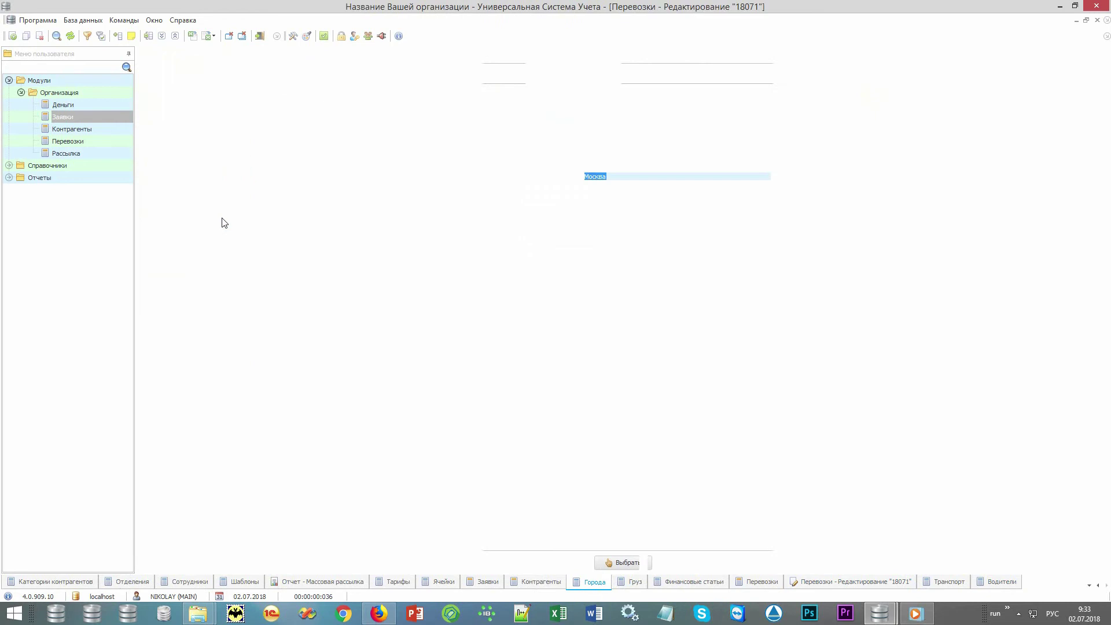
key("Down")
key("F4")
left_click(186, 215)
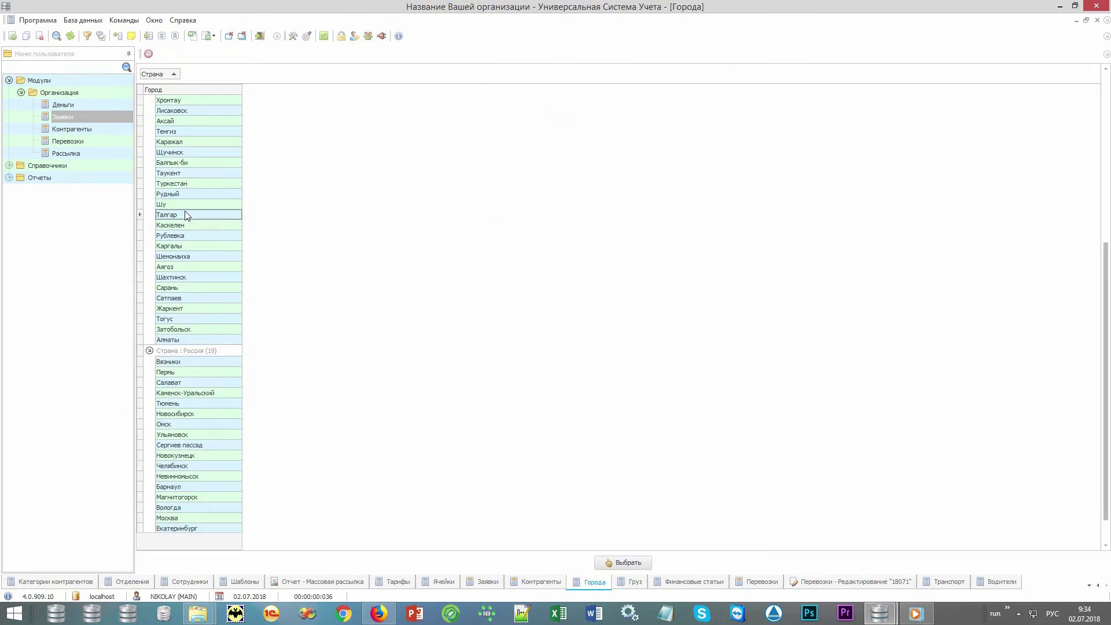
type("сан")
key("Return")
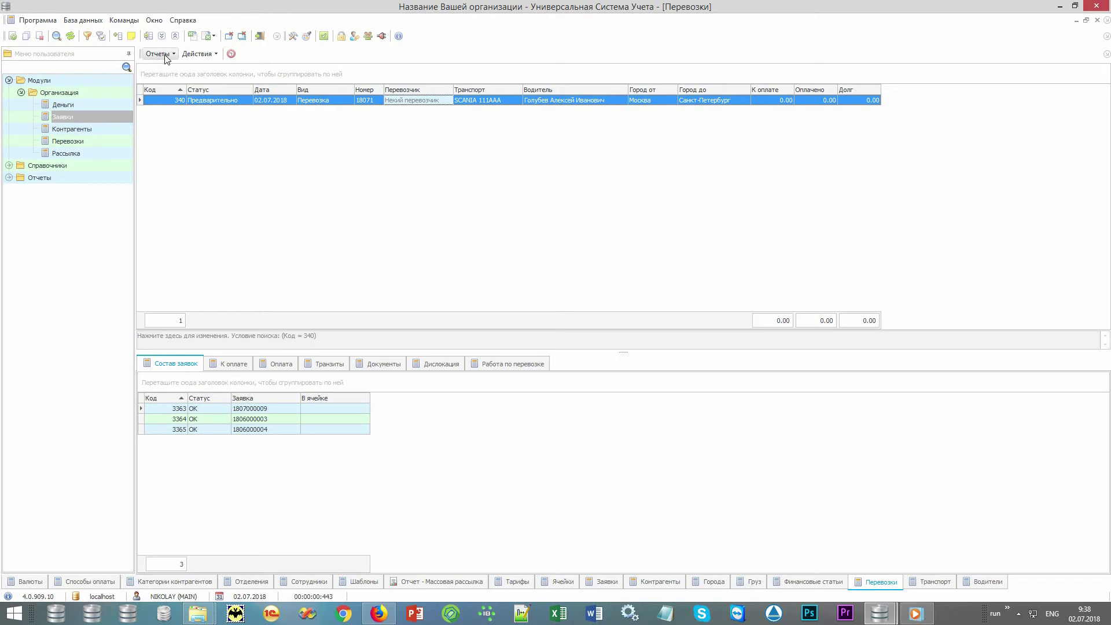
Generate the План погрузки report for the shipment and close it.
left_click(157, 54)
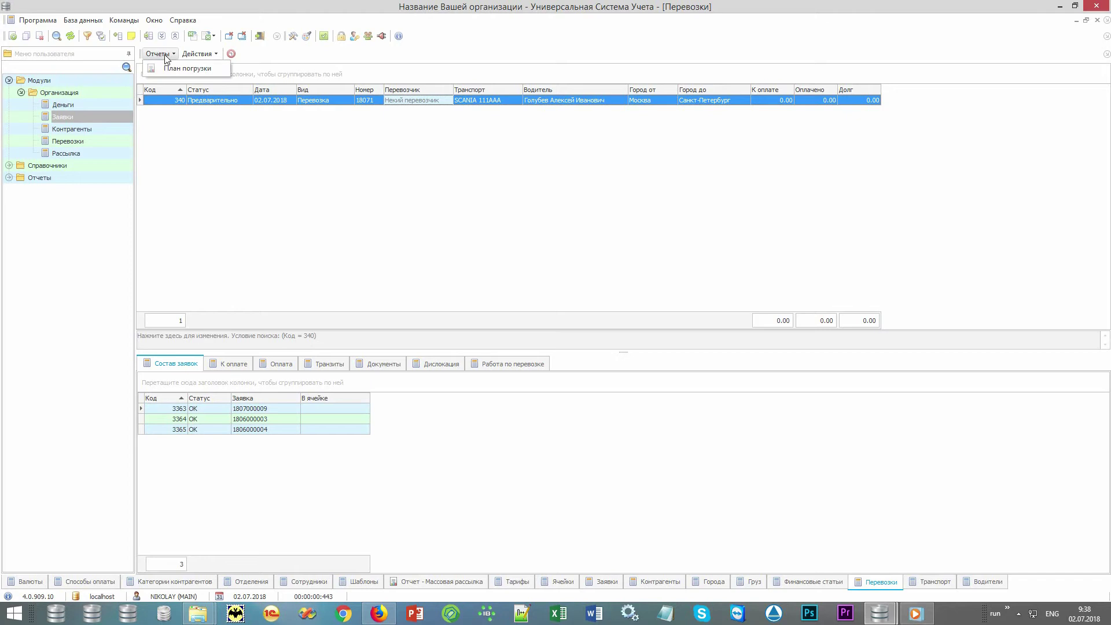
left_click(214, 68)
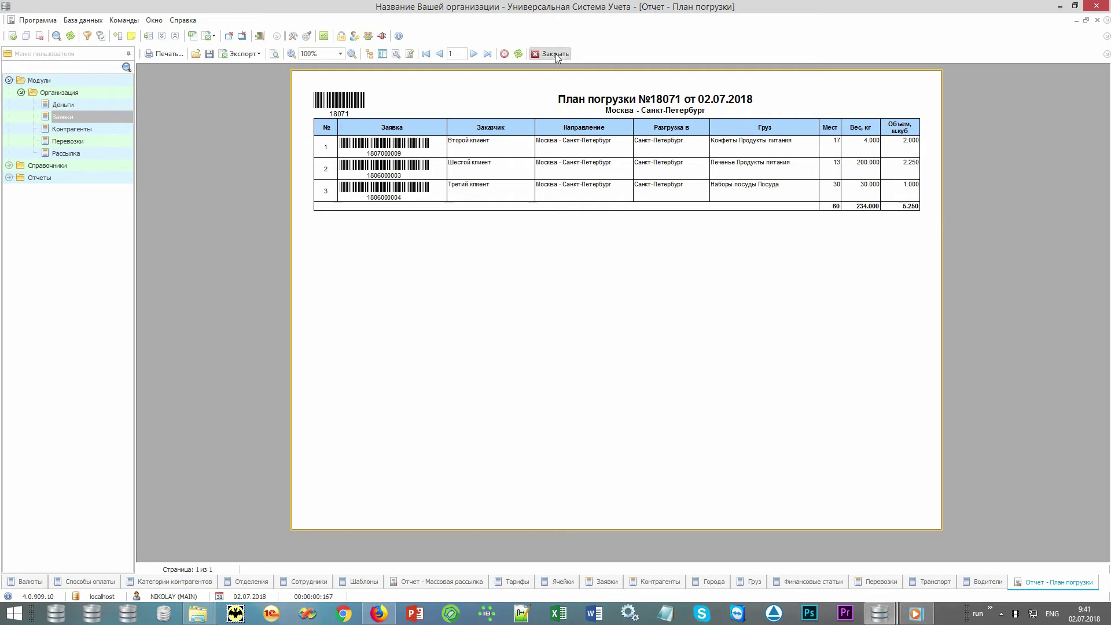
left_click(555, 53)
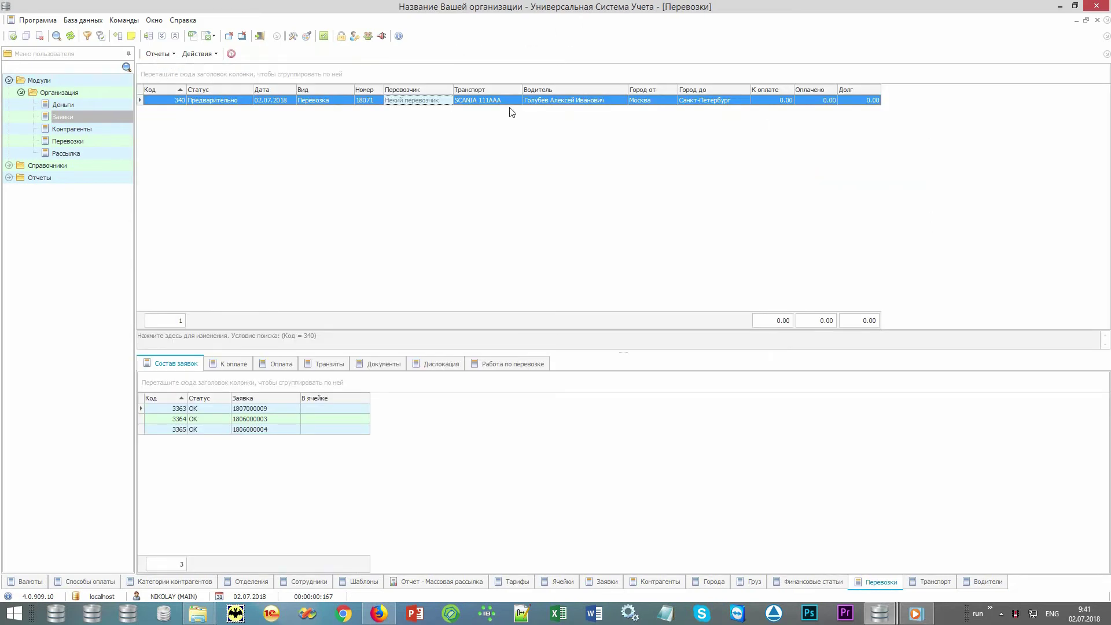
Review the shipment's К оплате, Оплата, Документы and Дислокация details.
left_click(238, 364)
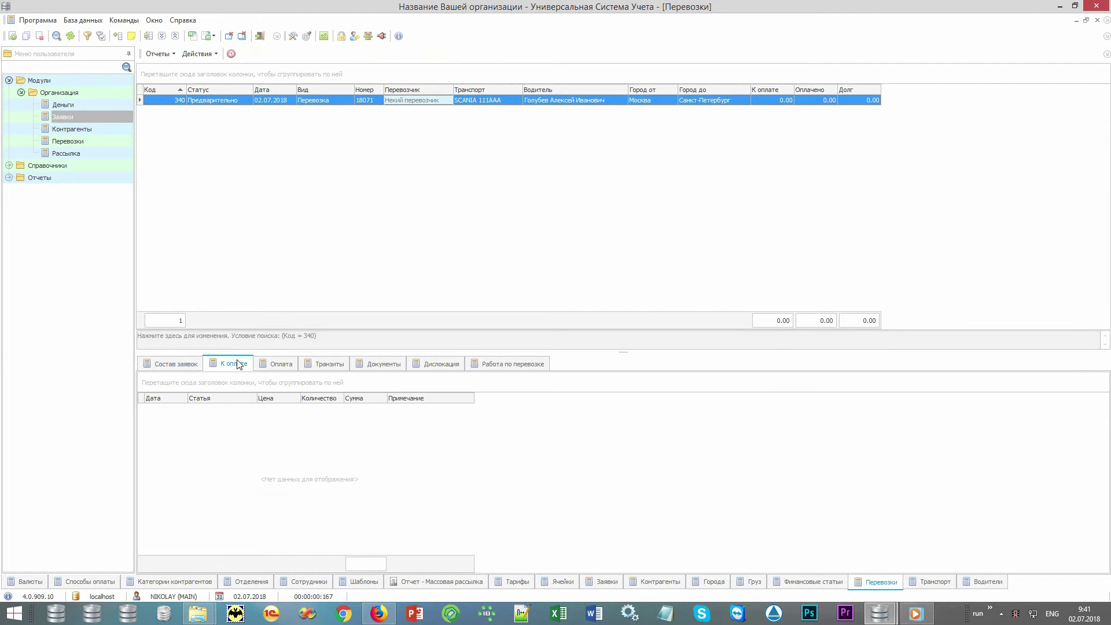
left_click(288, 368)
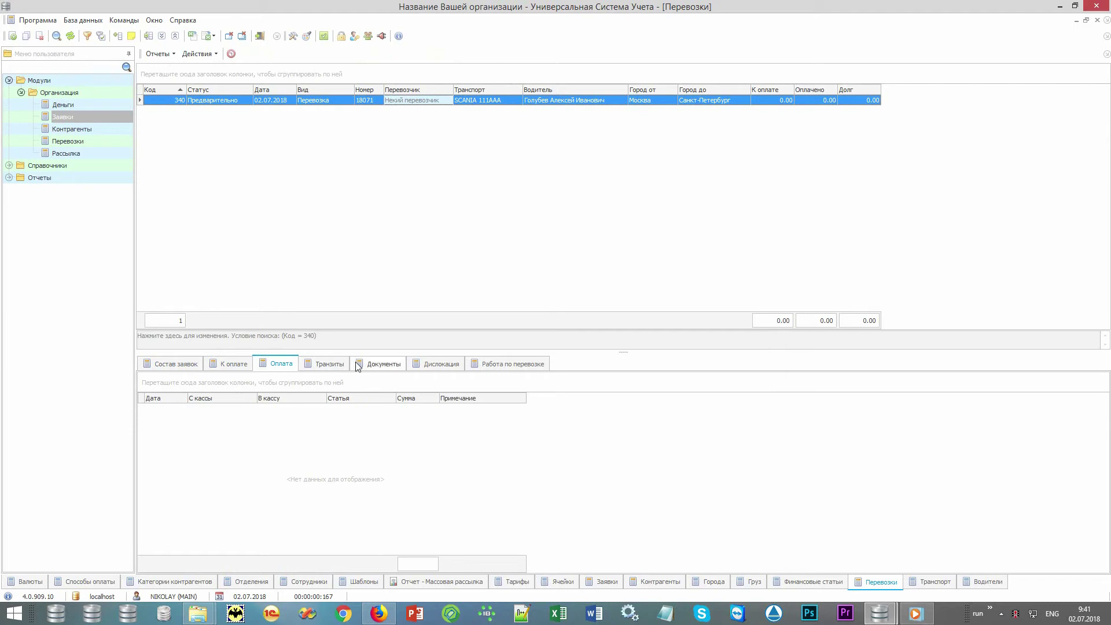
left_click(392, 371)
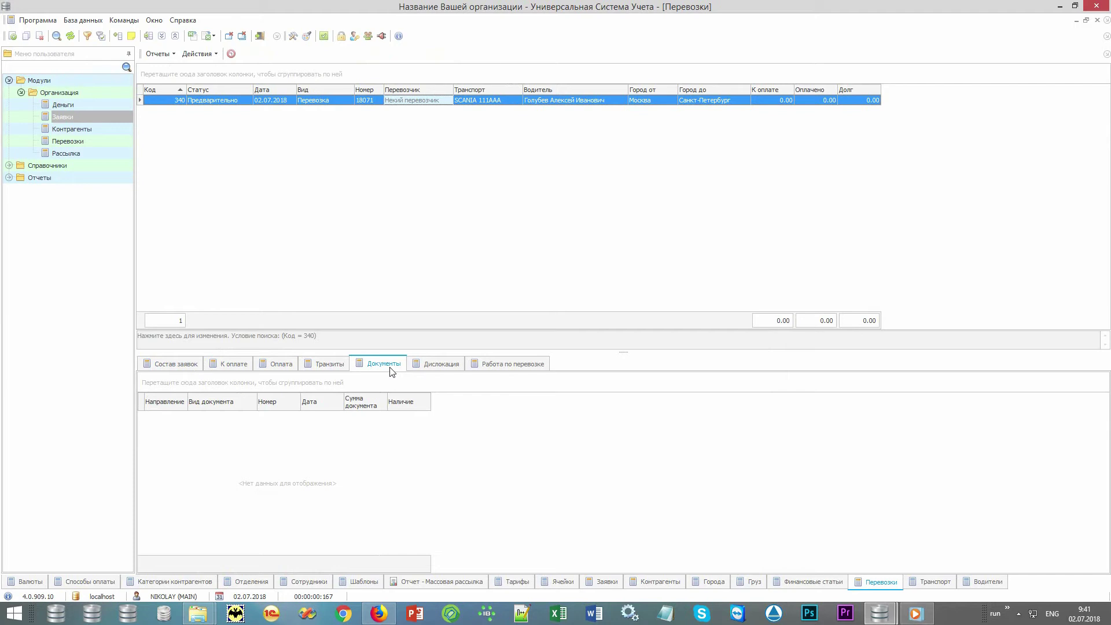
left_click(444, 369)
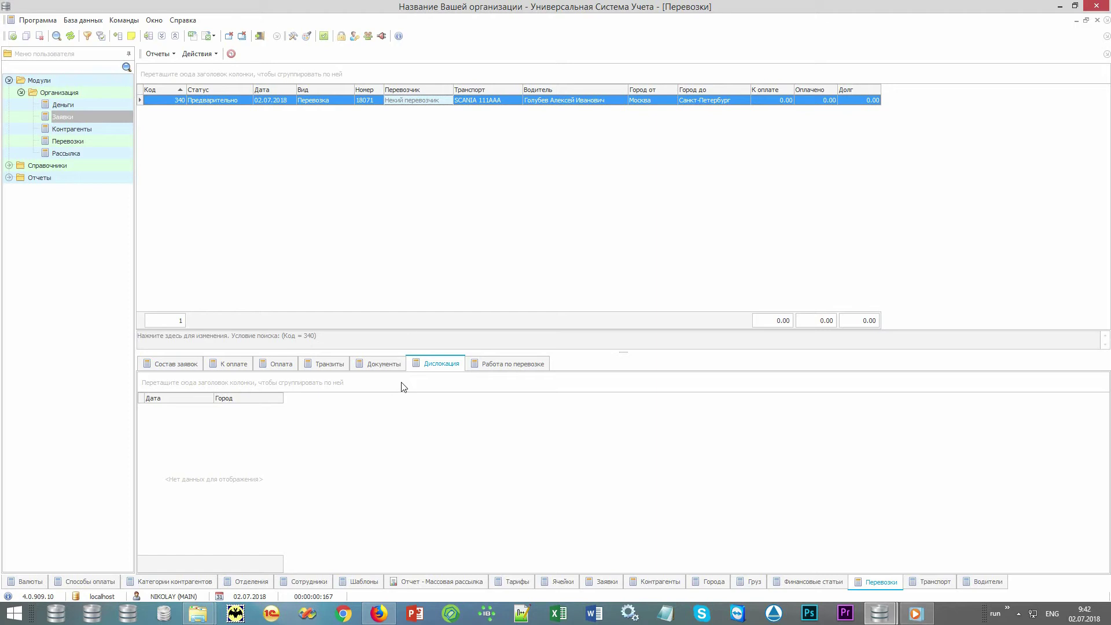
Set the shipment's Погружено date to 02.07.2018 and its Выехал date to 03.07.2018, and save the record.
double_click(436, 100)
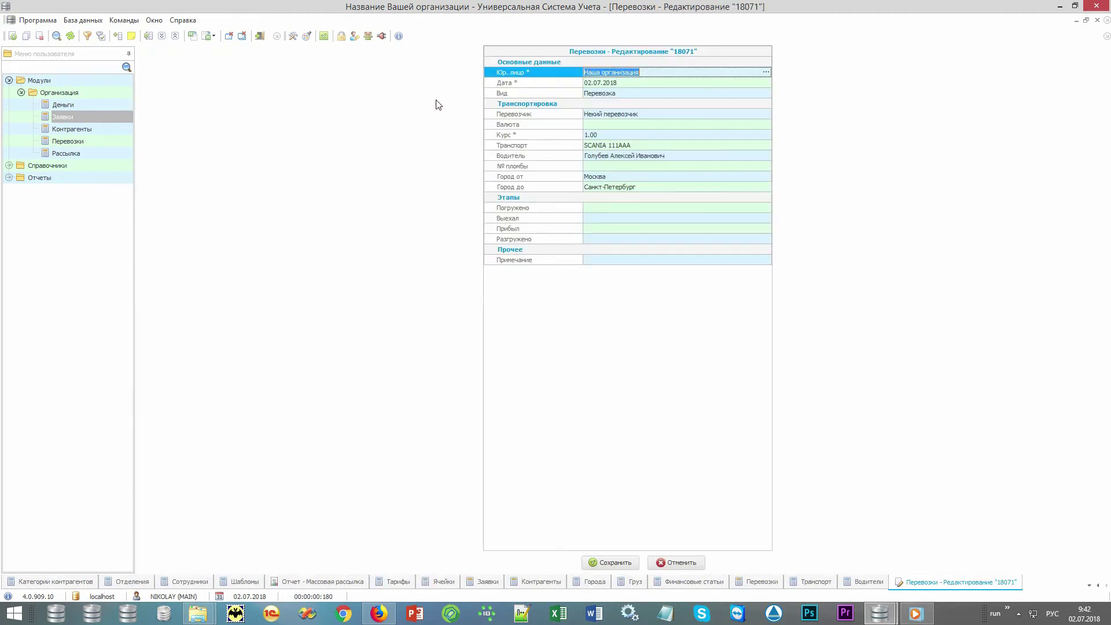
left_click(536, 211)
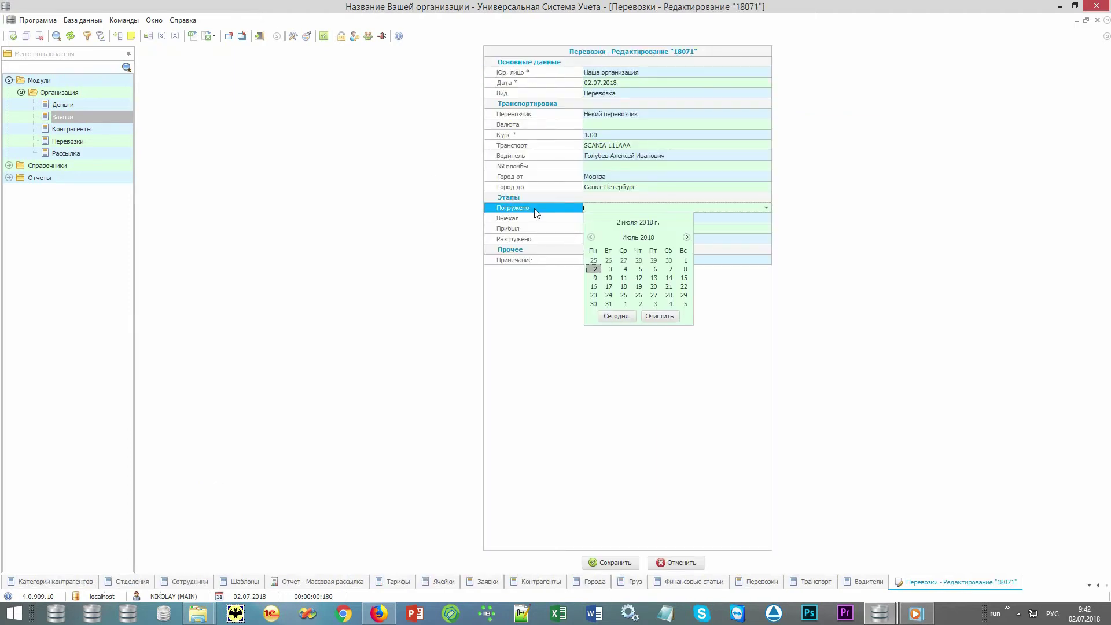
key("Return")
key("Right")
key("Return")
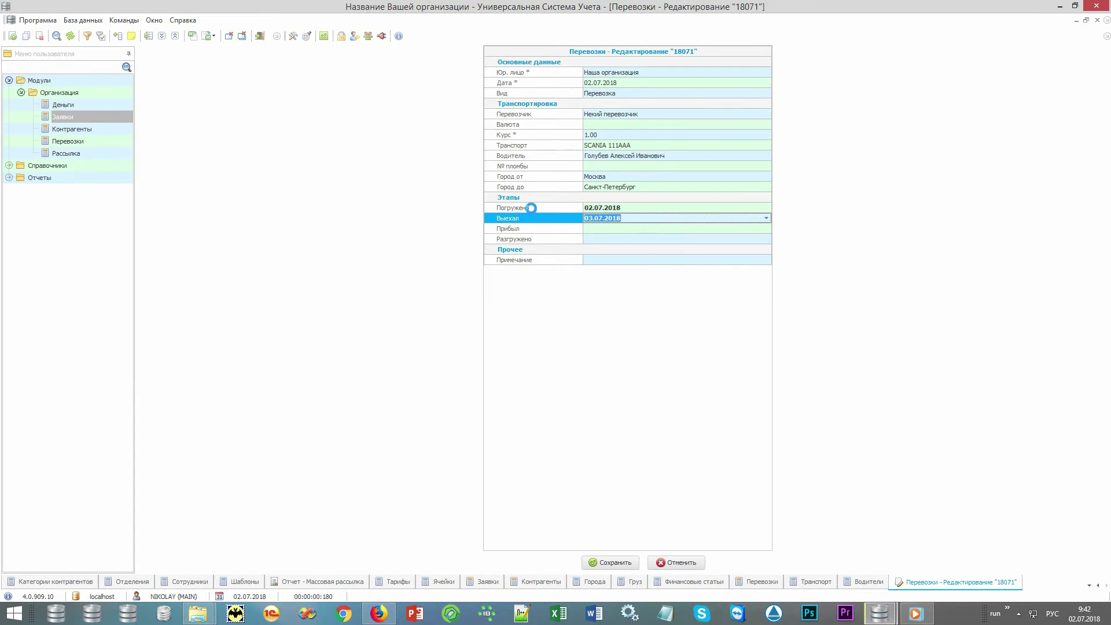
key("ctrl+s")
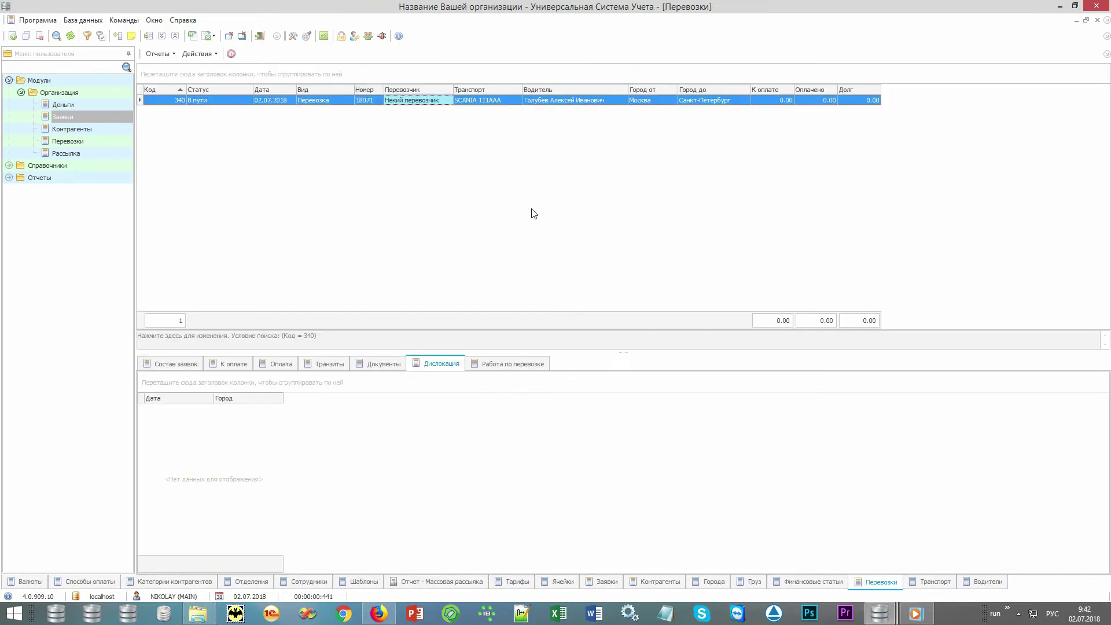
Check the shipment's status and the requests listed in its Состав заявок.
left_click(238, 102)
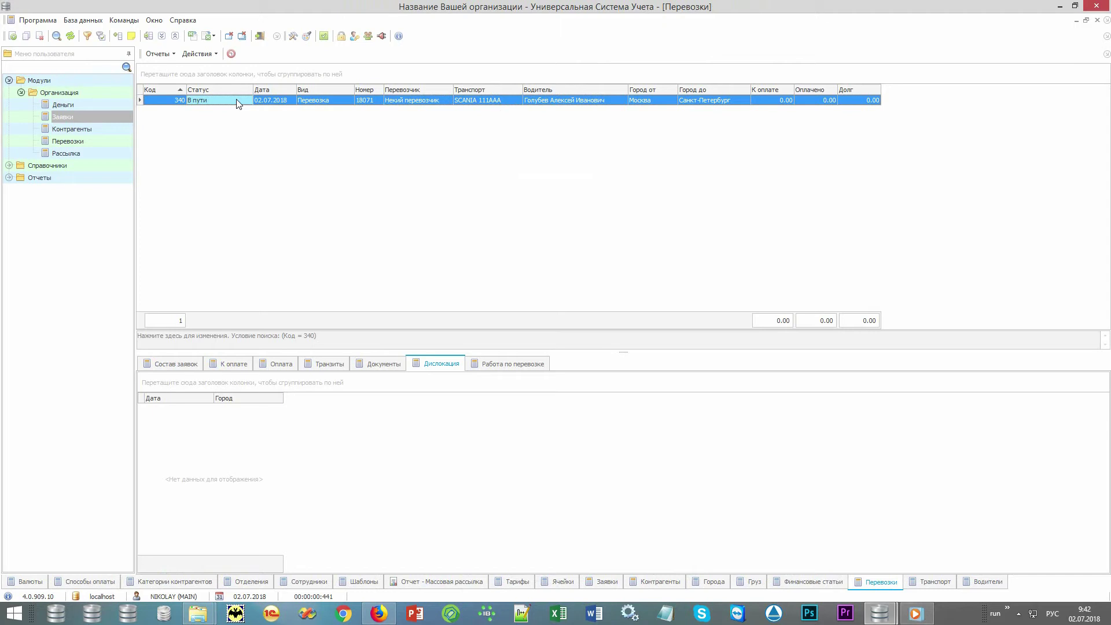
left_click(176, 363)
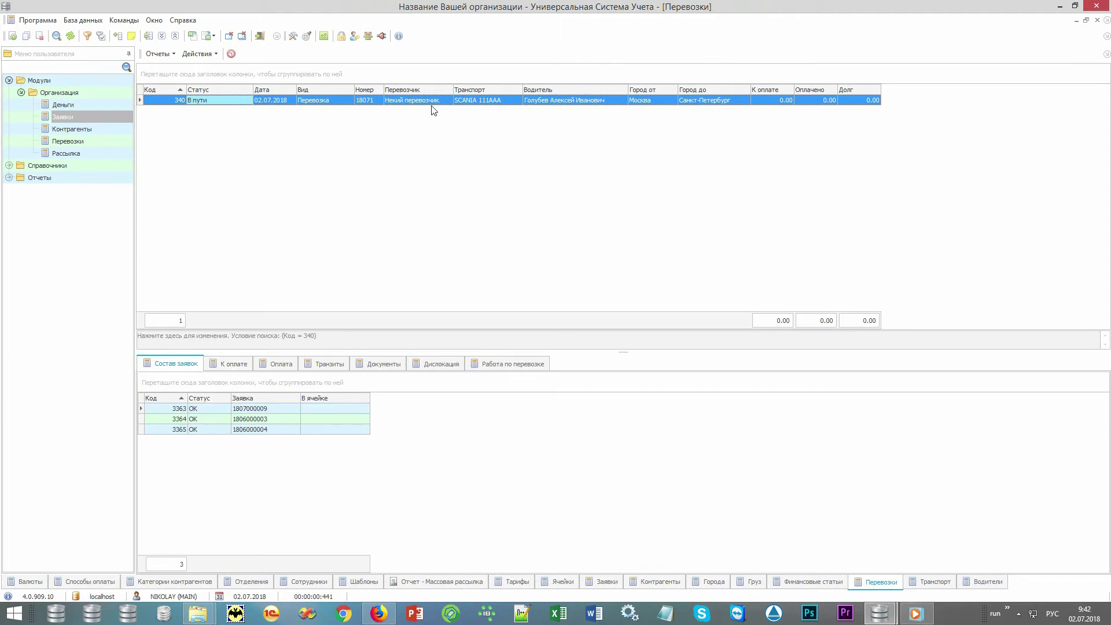
left_click(443, 97)
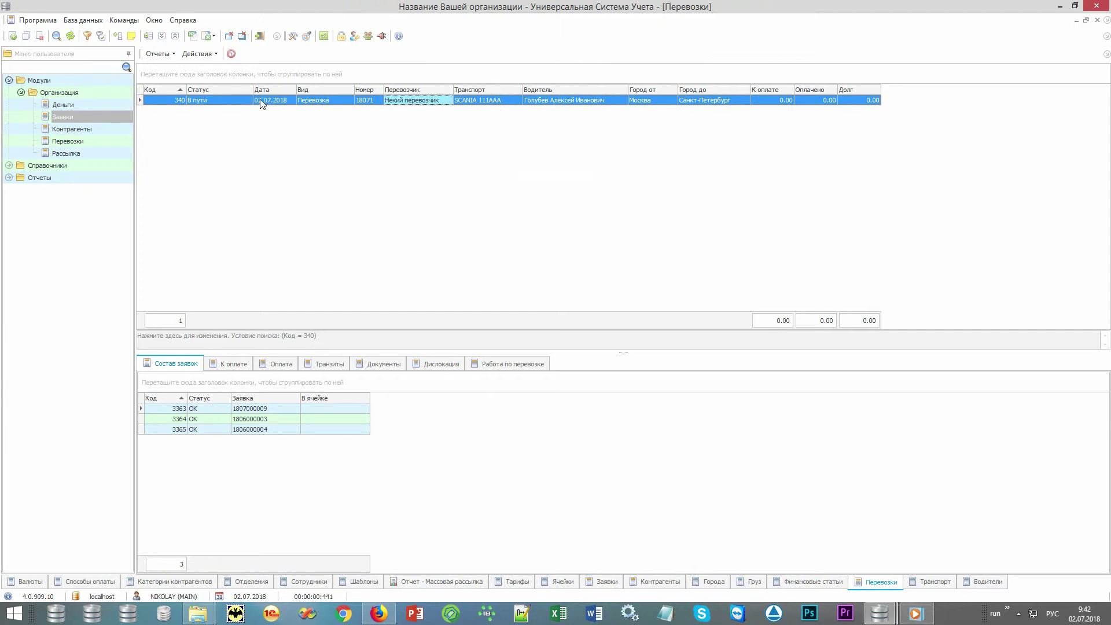
Copy the shipment with Скопировать перевозку and clear the search criteria to list all shipments.
left_click(199, 54)
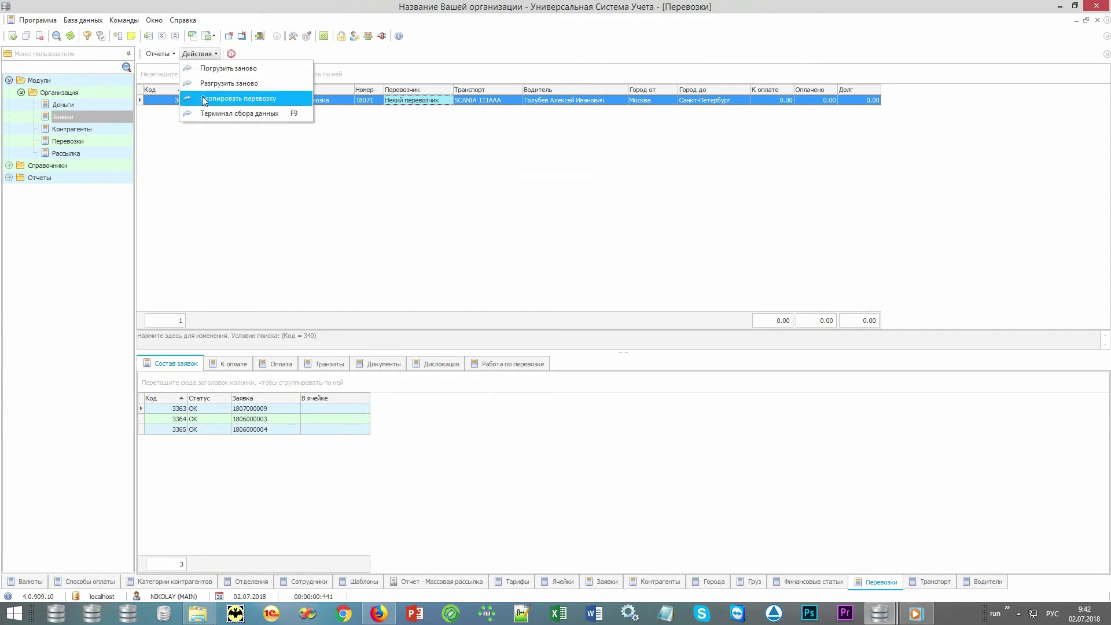
left_click(285, 95)
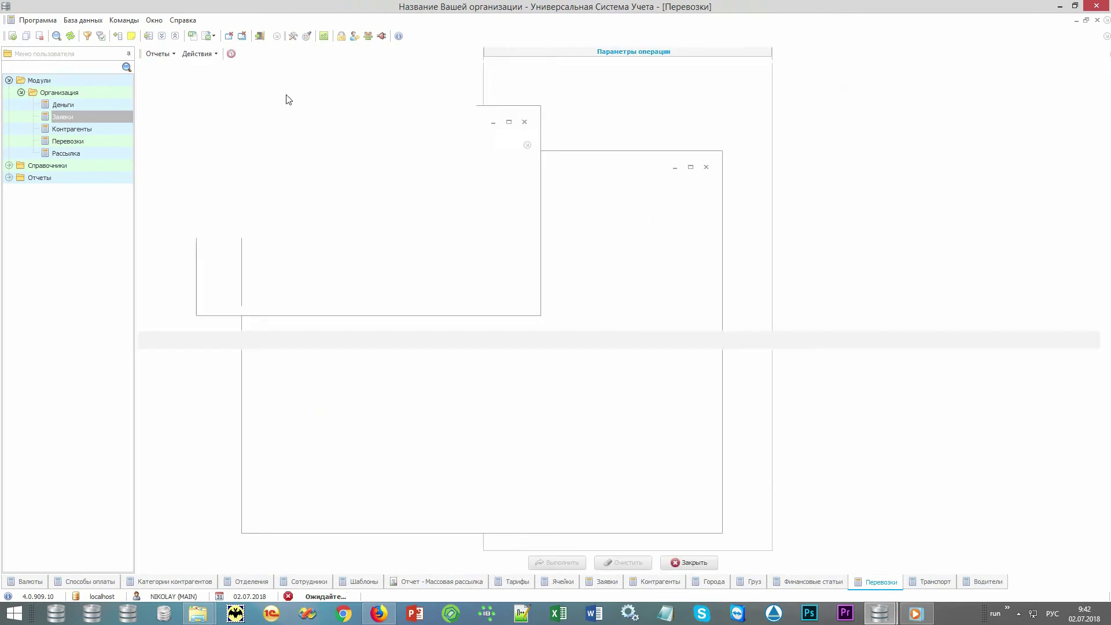
left_click(486, 335)
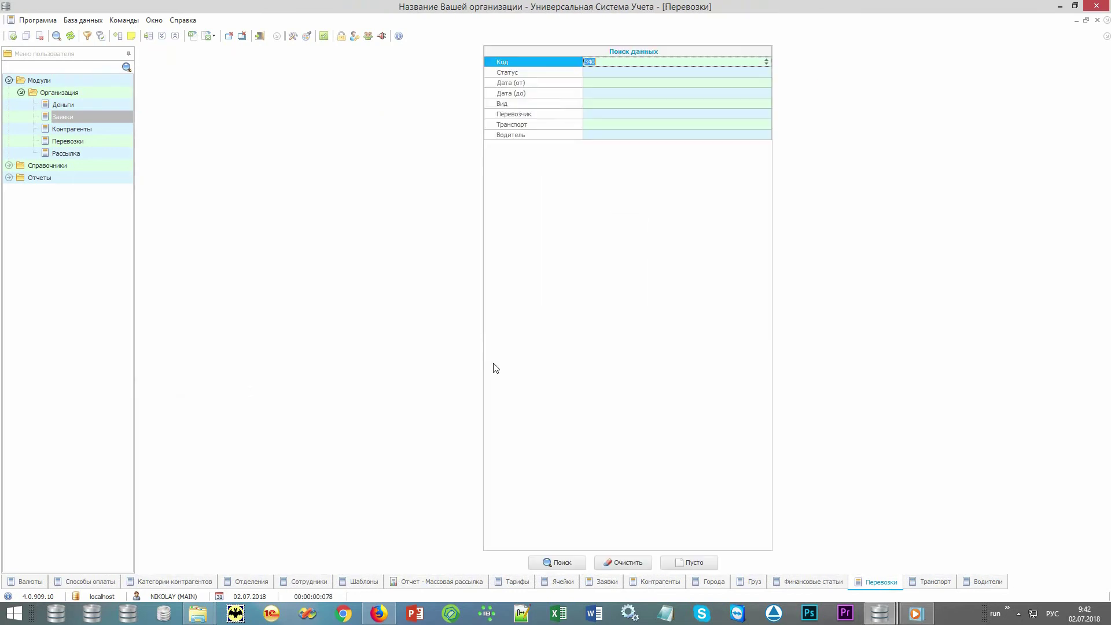
left_click(606, 562)
left_click(560, 562)
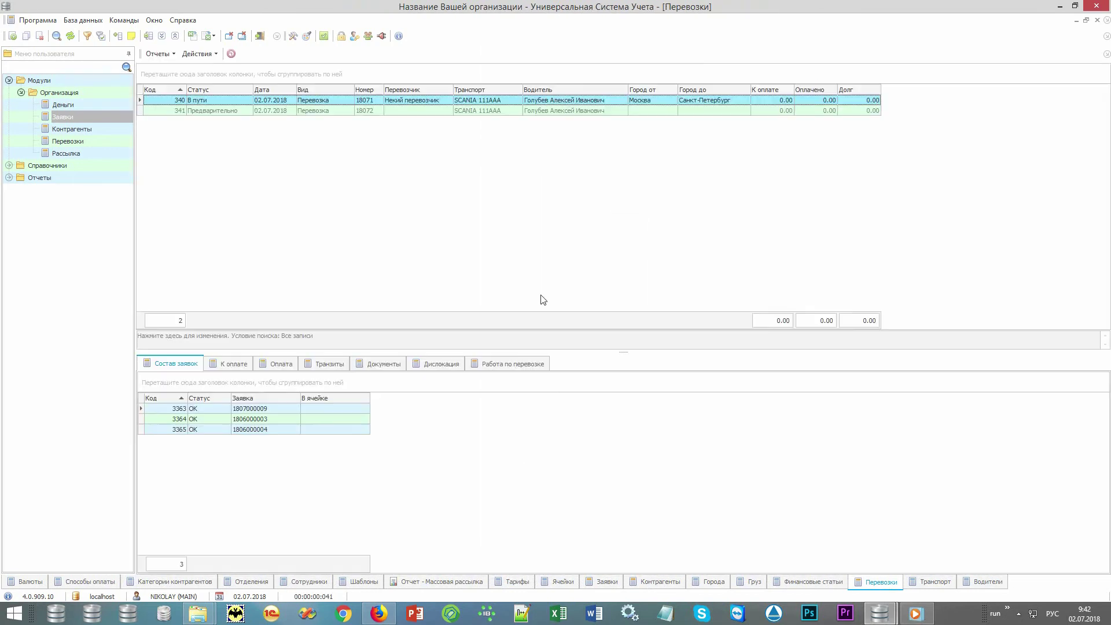
Compare the Состав заявок of the original shipment with that of its copy.
left_click(438, 113)
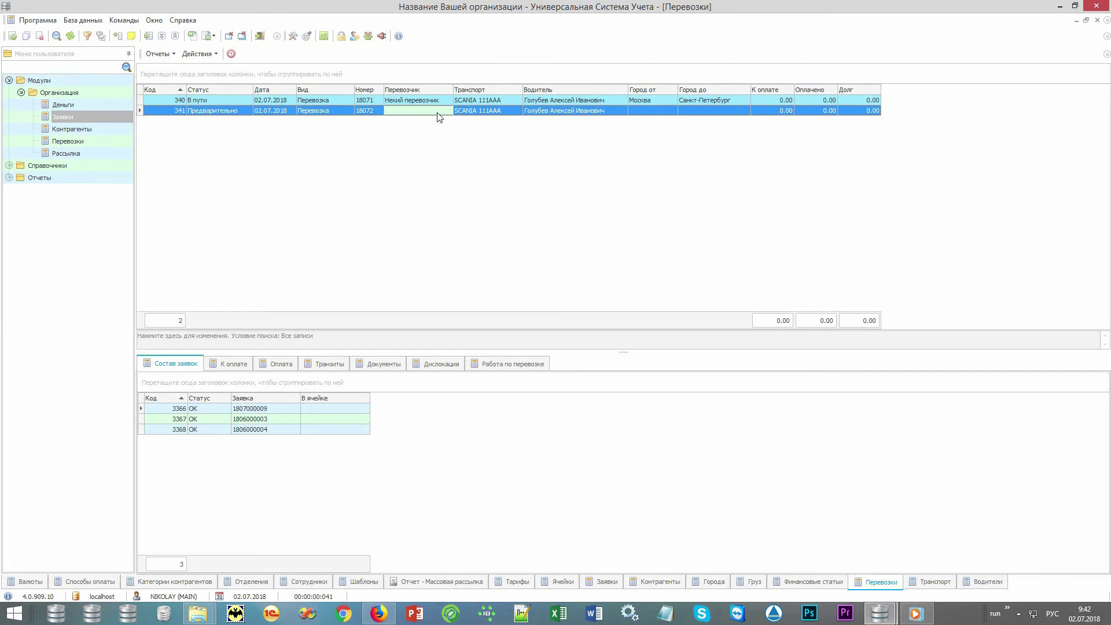
left_click(441, 100)
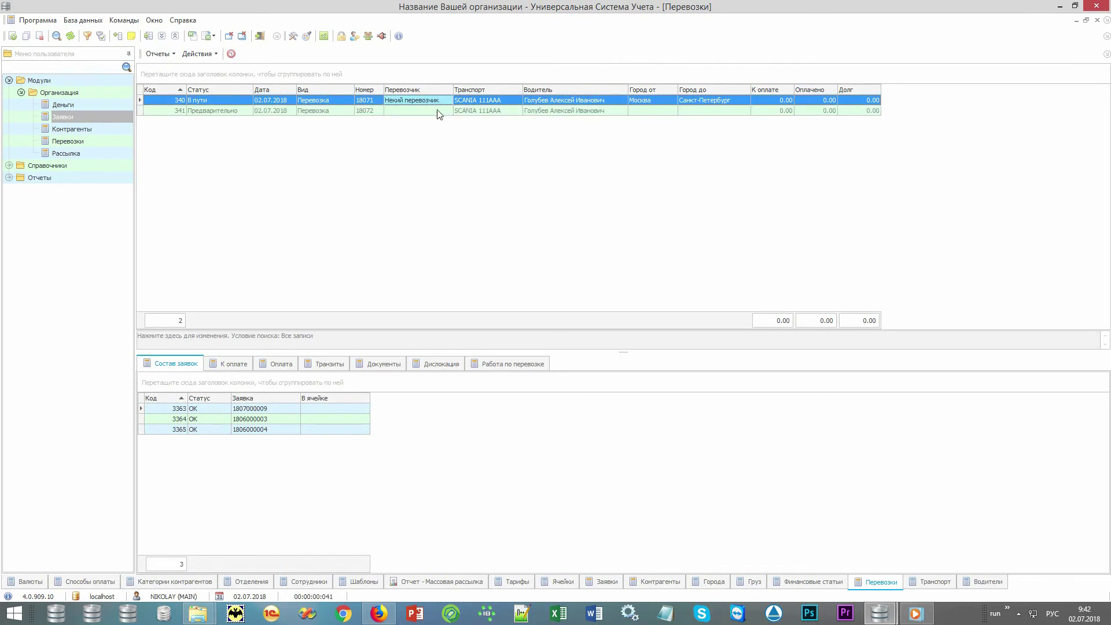
left_click(438, 111)
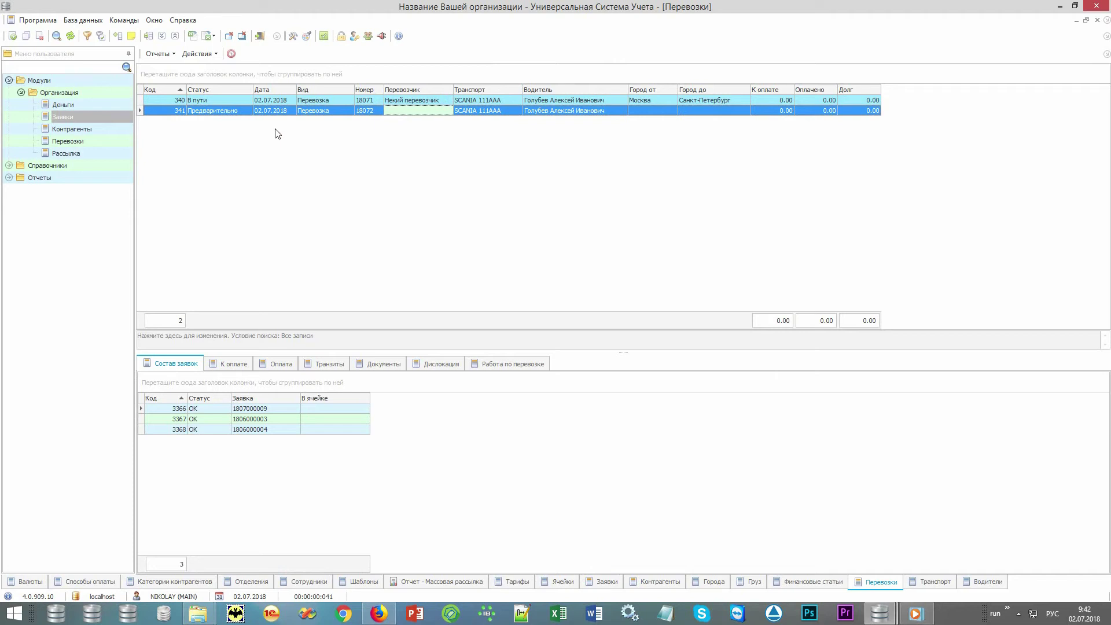
Expand the Деньги group under Отчеты in the user menu and view the Заявки and Направления reports.
left_click(9, 81)
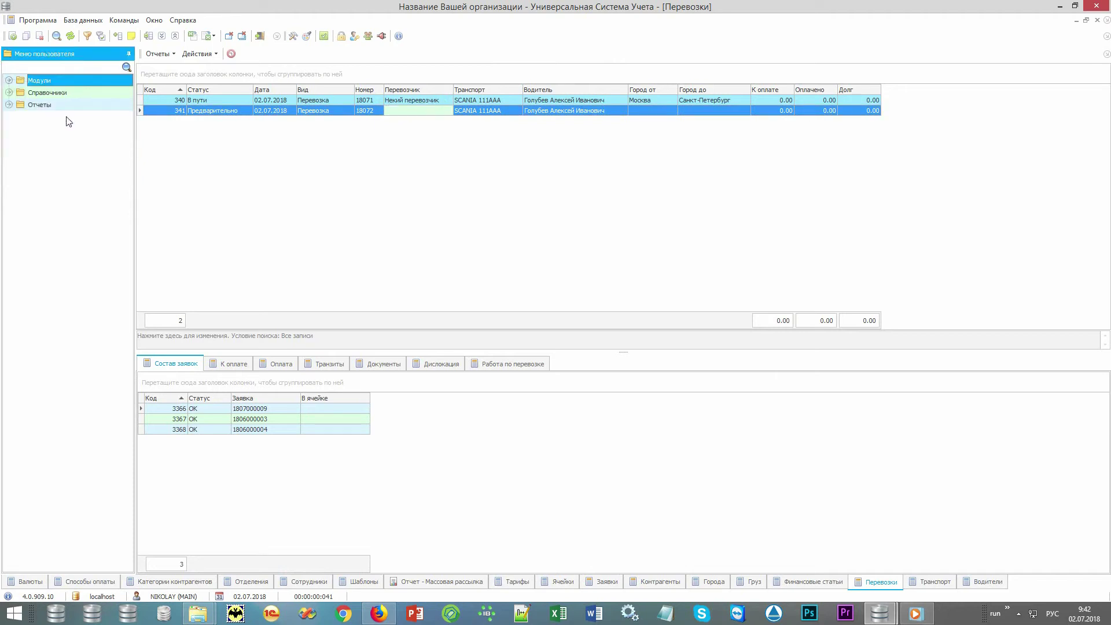
double_click(82, 106)
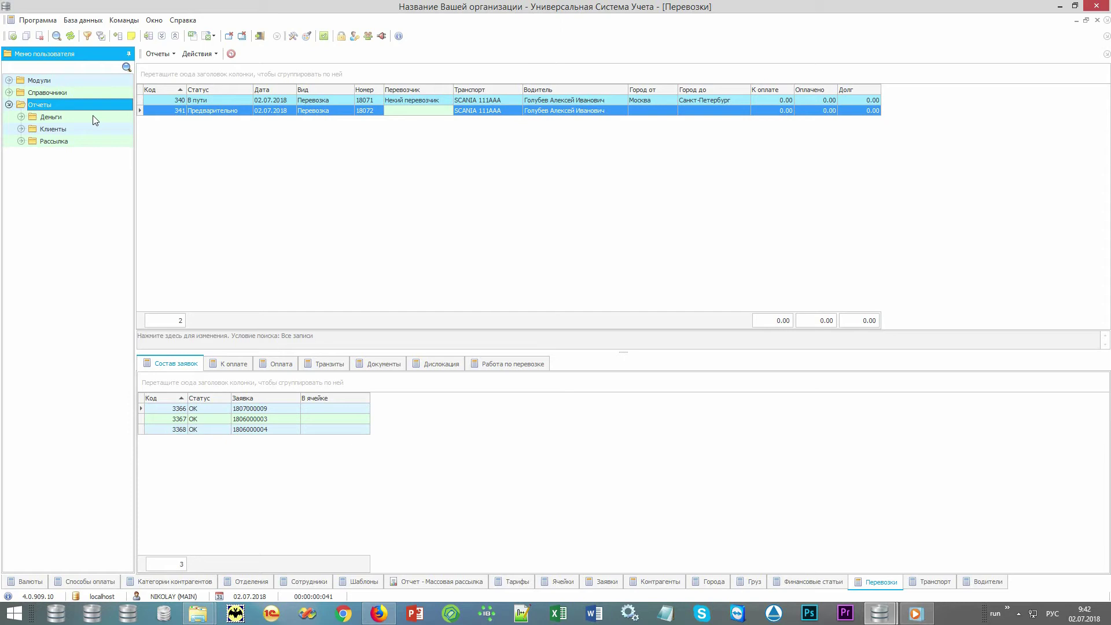
double_click(94, 117)
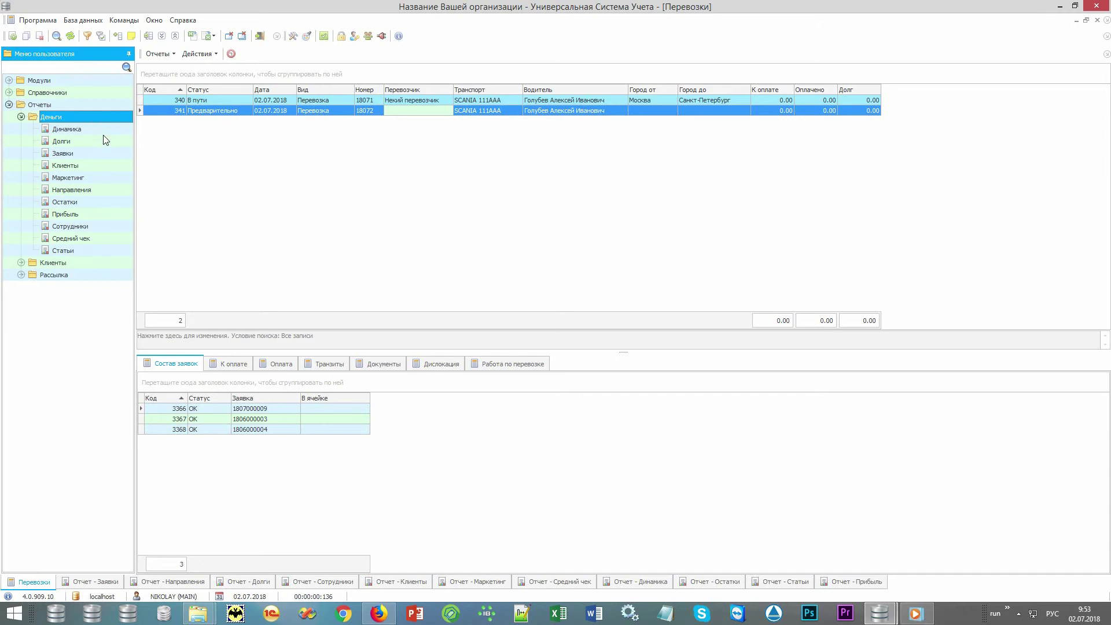
left_click(105, 154)
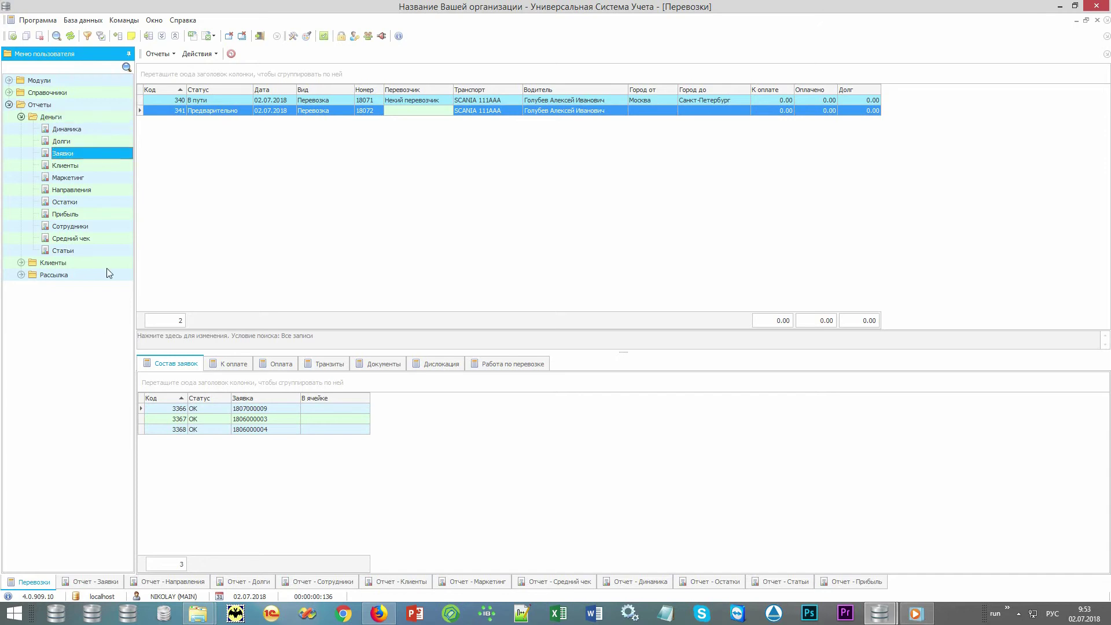
left_click(96, 582)
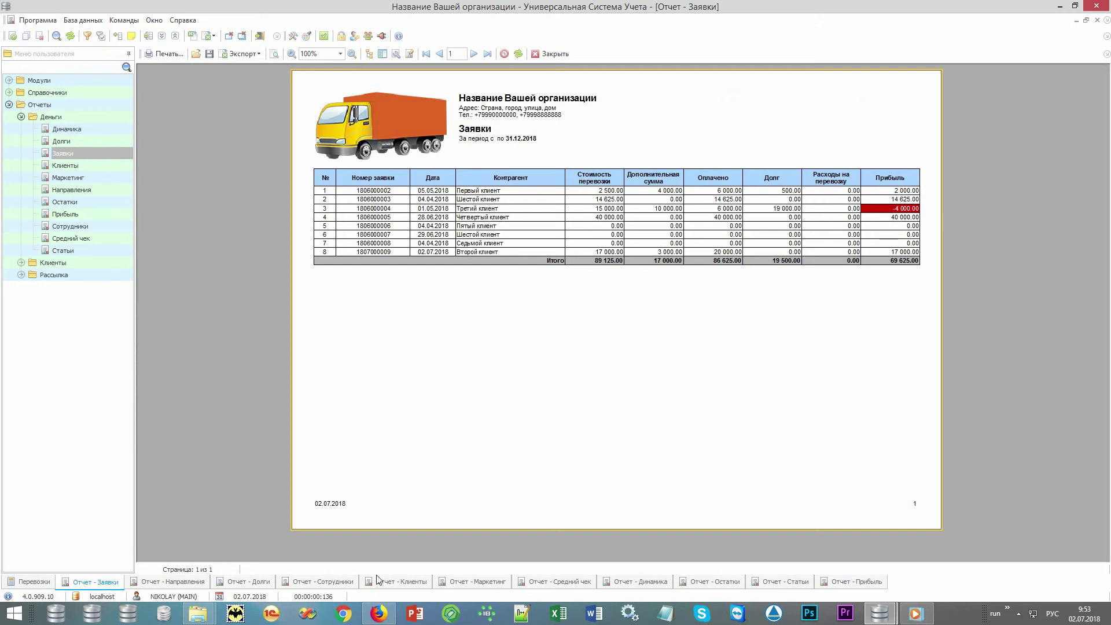
left_click(168, 581)
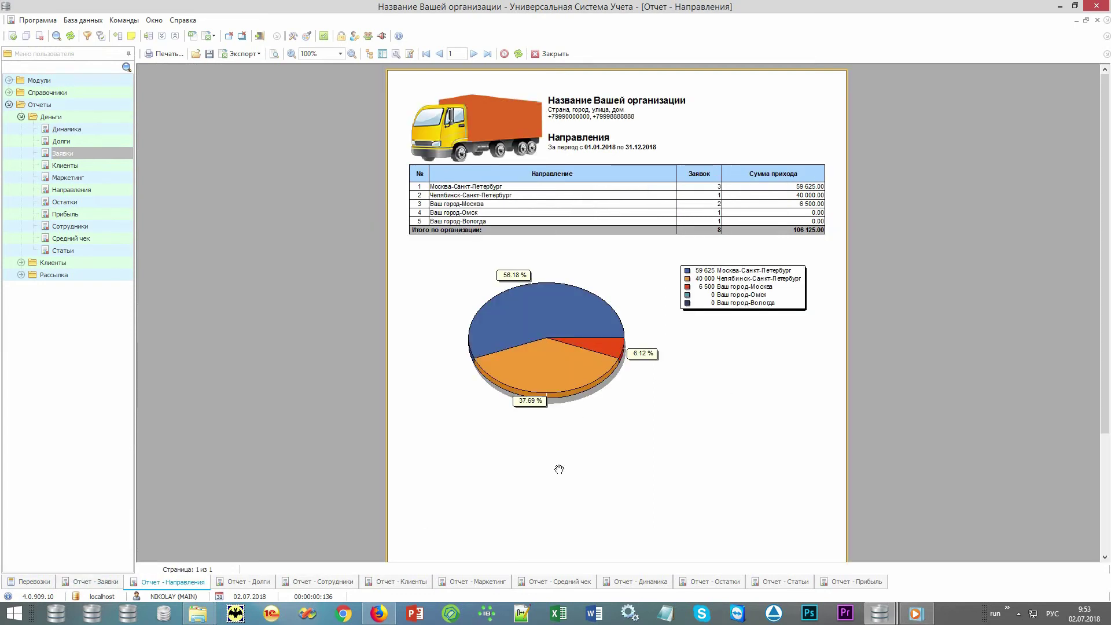
Review the open Долги, Сотрудники, Клиенты and Маркетинг reports one after another.
left_click(237, 581)
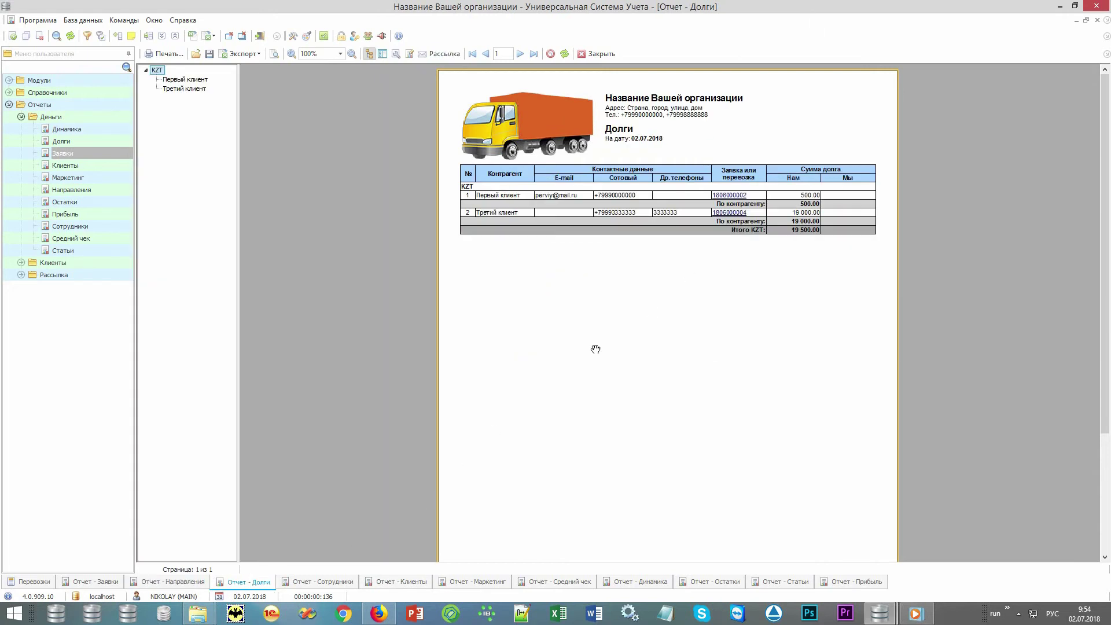
left_click(313, 582)
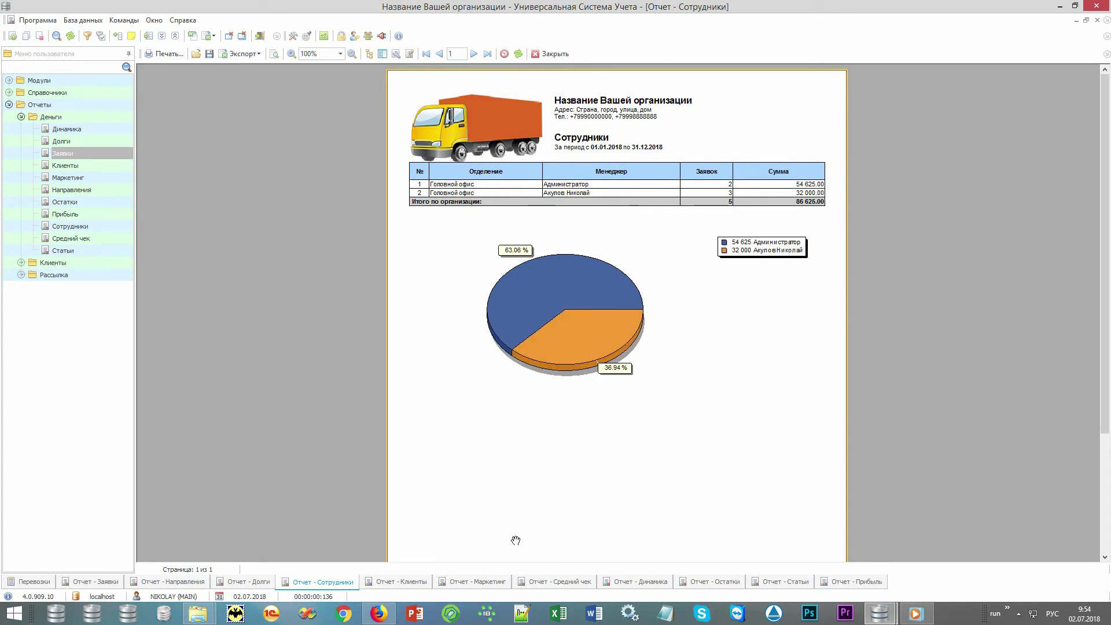
left_click(391, 586)
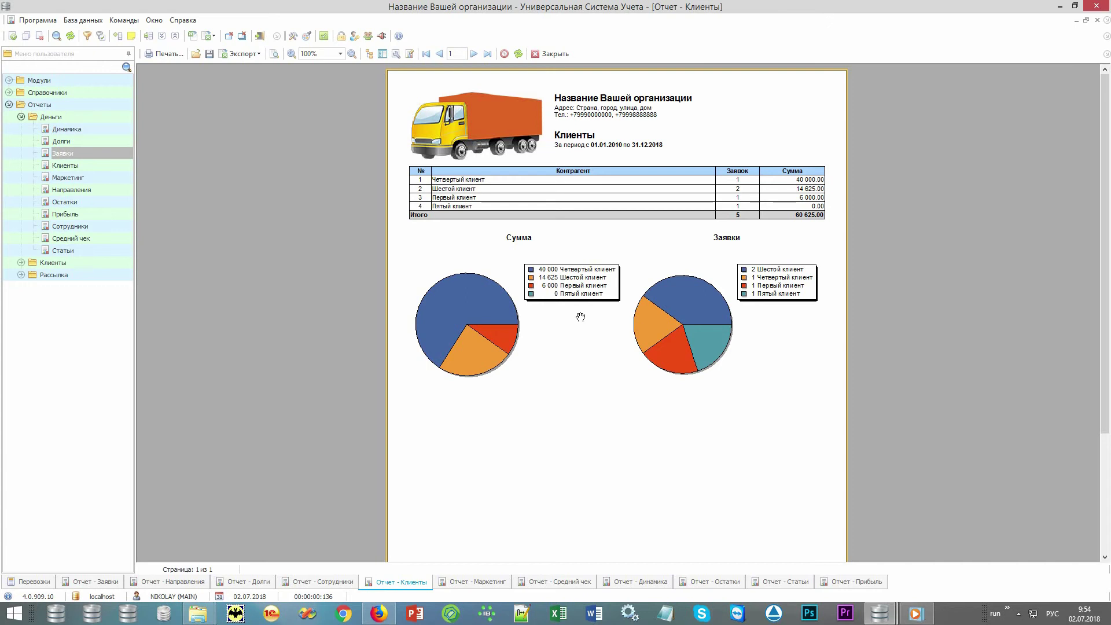
left_click(460, 585)
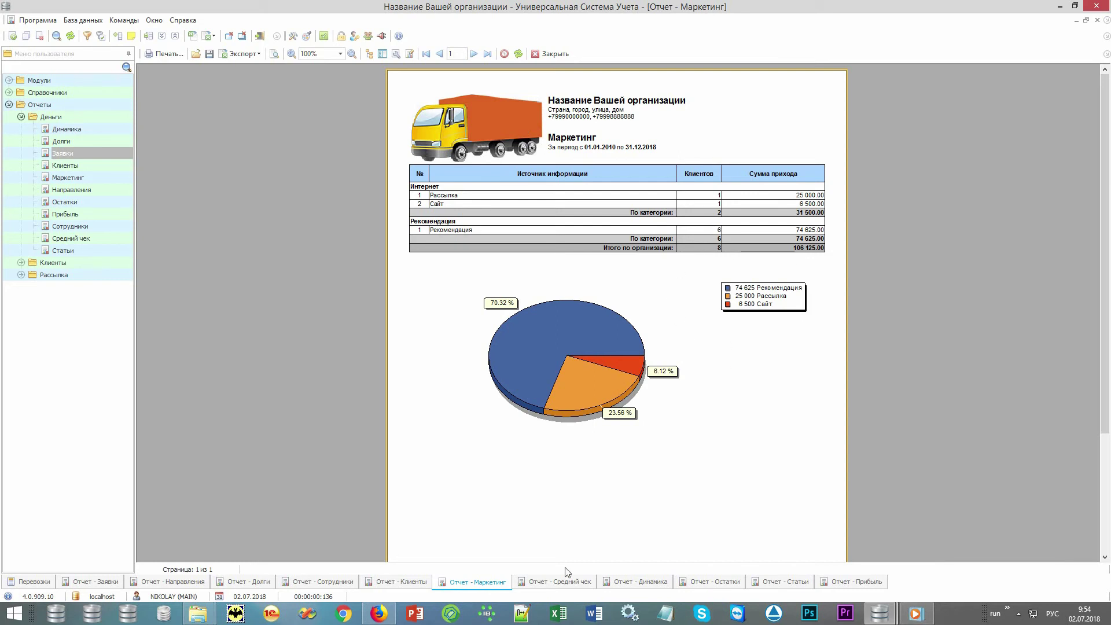
Review the open financial reports Средний чек, Динамика, Остатки, Статьи and Прибыль in turn.
left_click(557, 585)
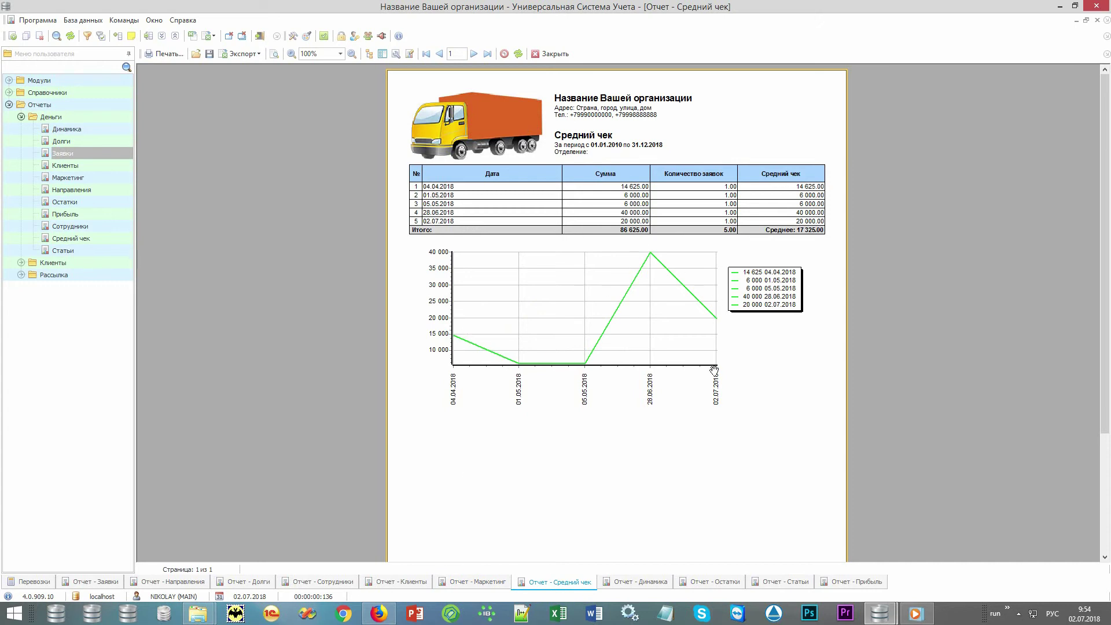
left_click(634, 585)
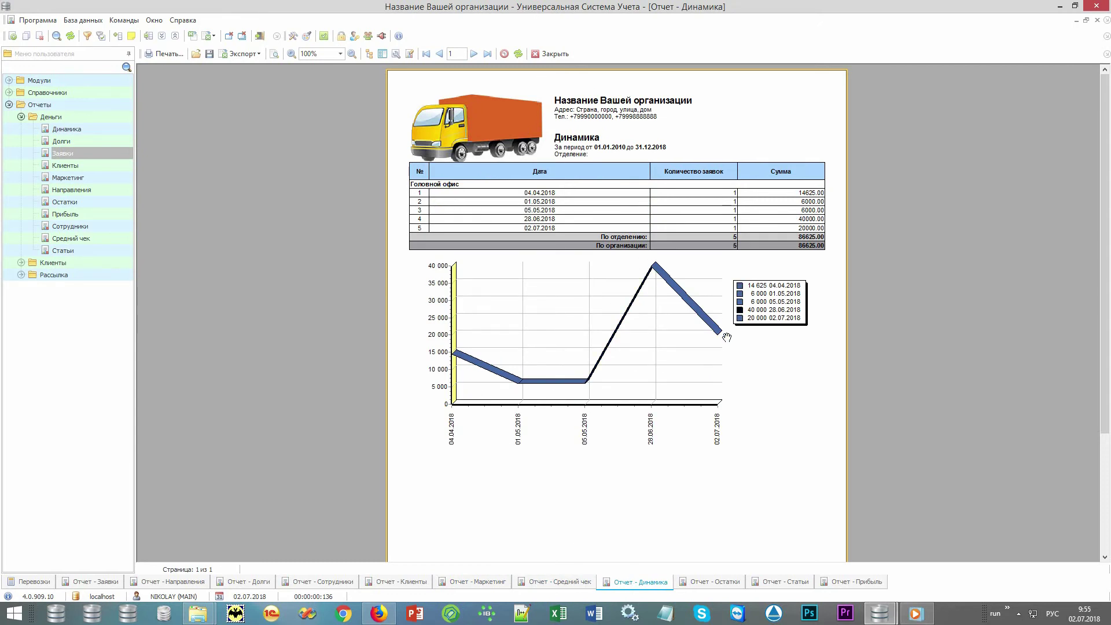
left_click(704, 584)
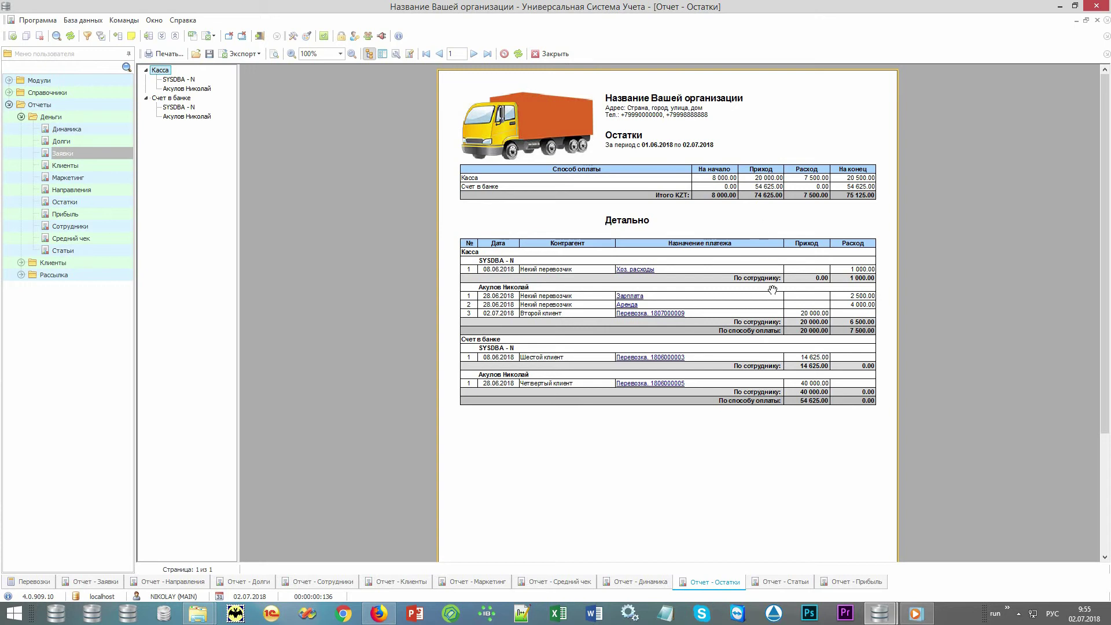
left_click(780, 587)
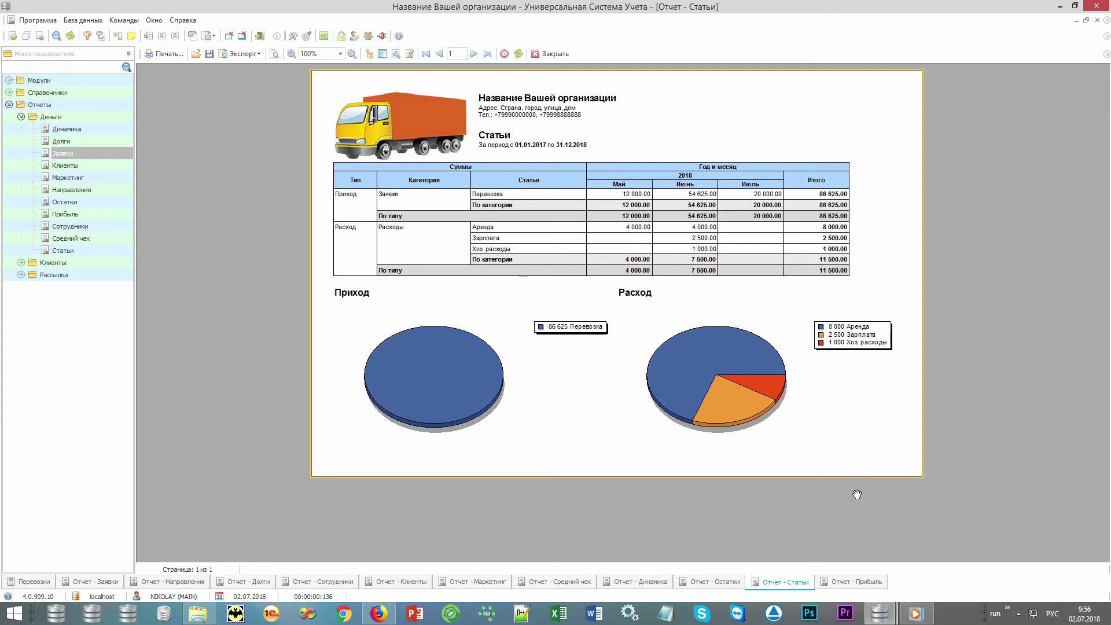
left_click(840, 583)
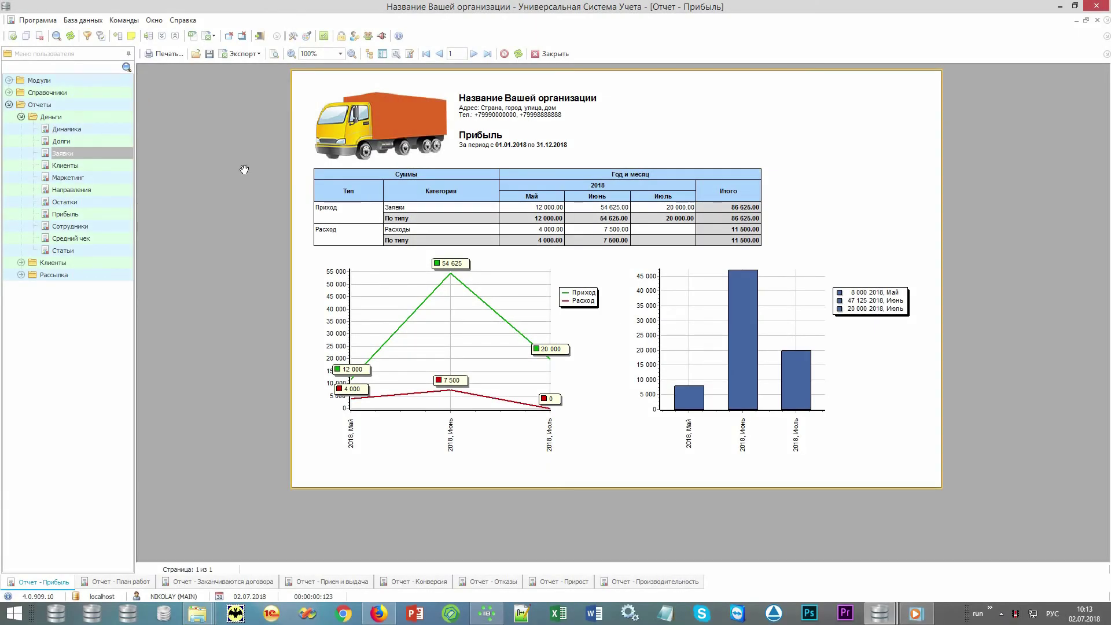
Collapse the Деньги group, expand Клиенты under Отчеты, and view the План работ and Заканчиваются договора reports.
double_click(115, 121)
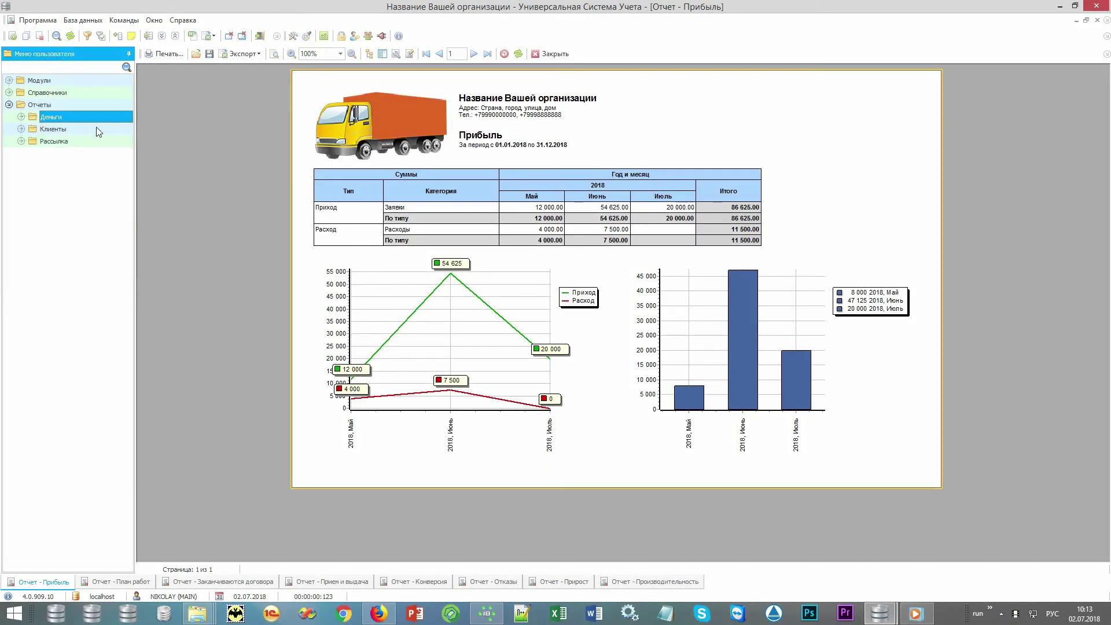
double_click(92, 129)
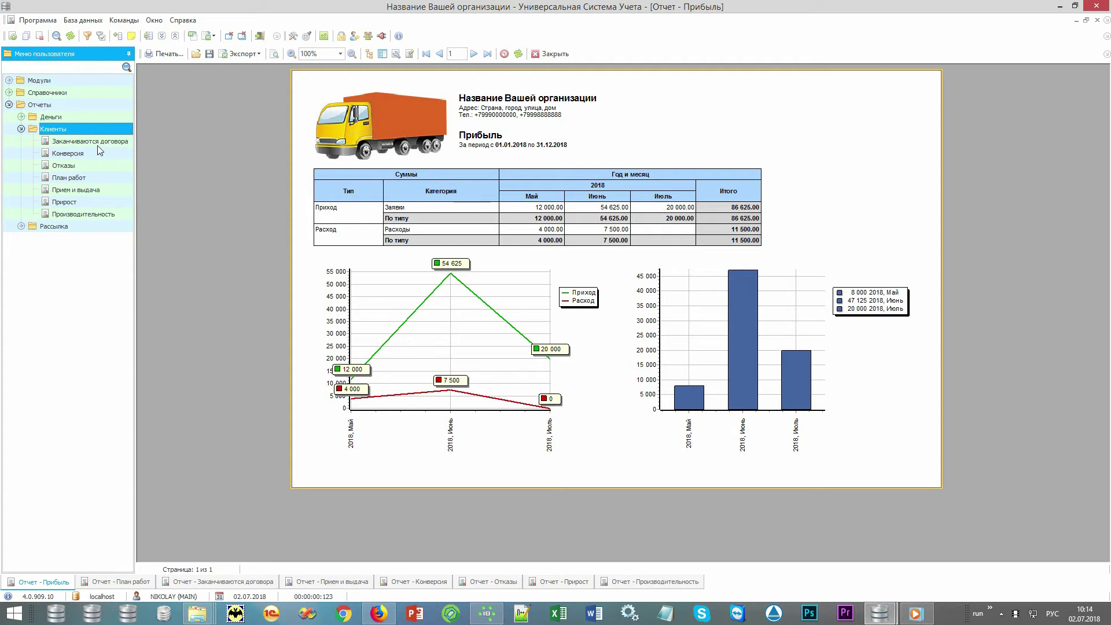
left_click(100, 182)
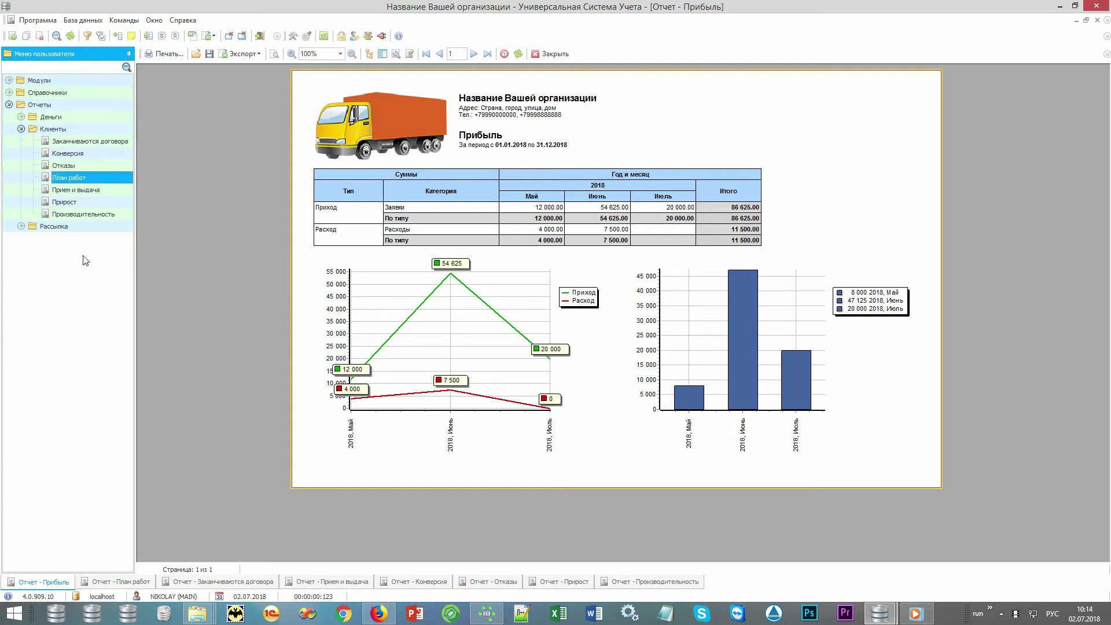
left_click(117, 586)
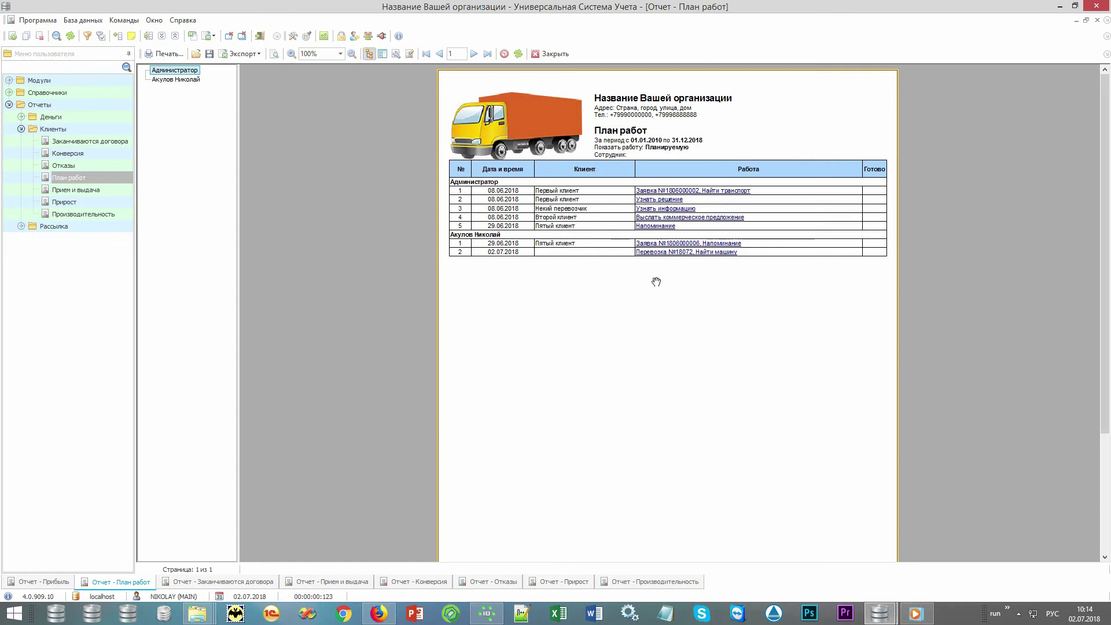
left_click(197, 581)
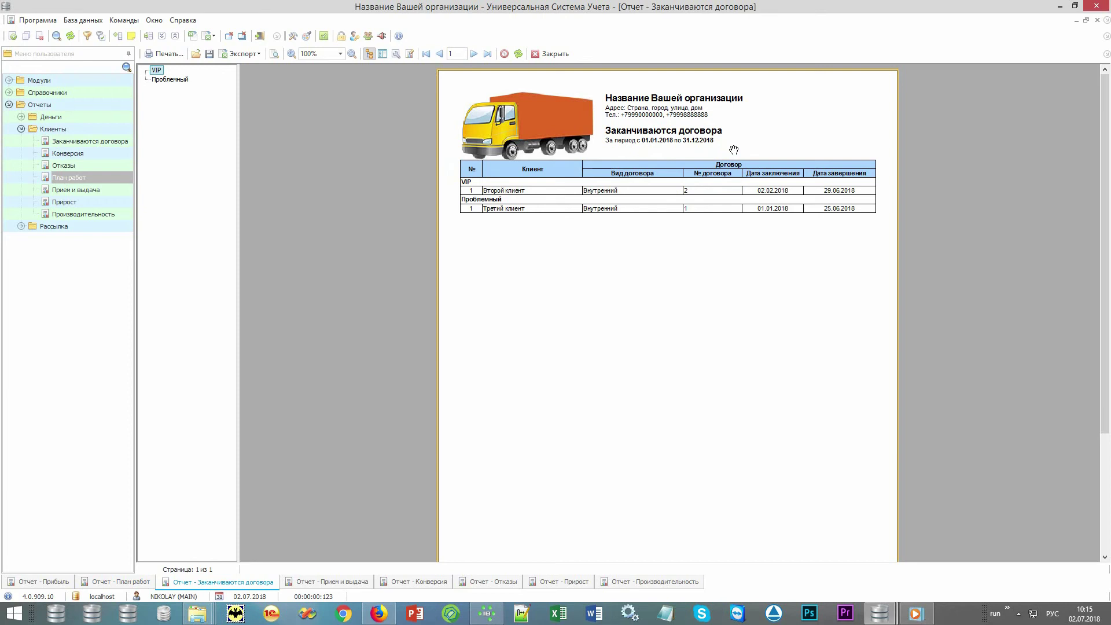
Review the open client reports Прием и выдача, Конверсия, Отказы, Прирост and Производительность in turn.
left_click(342, 582)
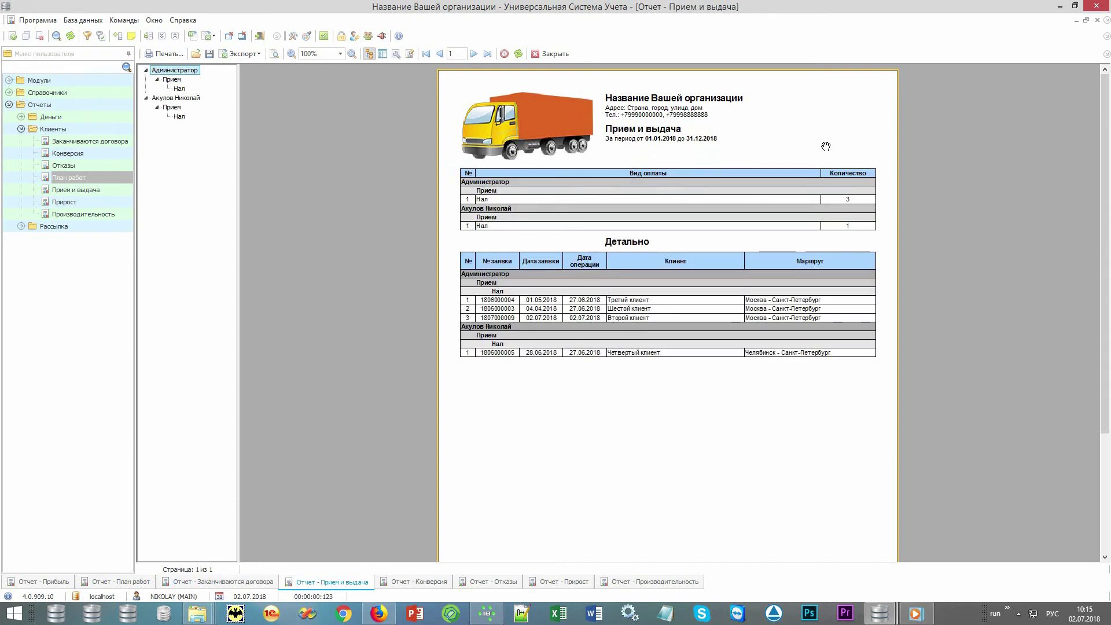
left_click(421, 582)
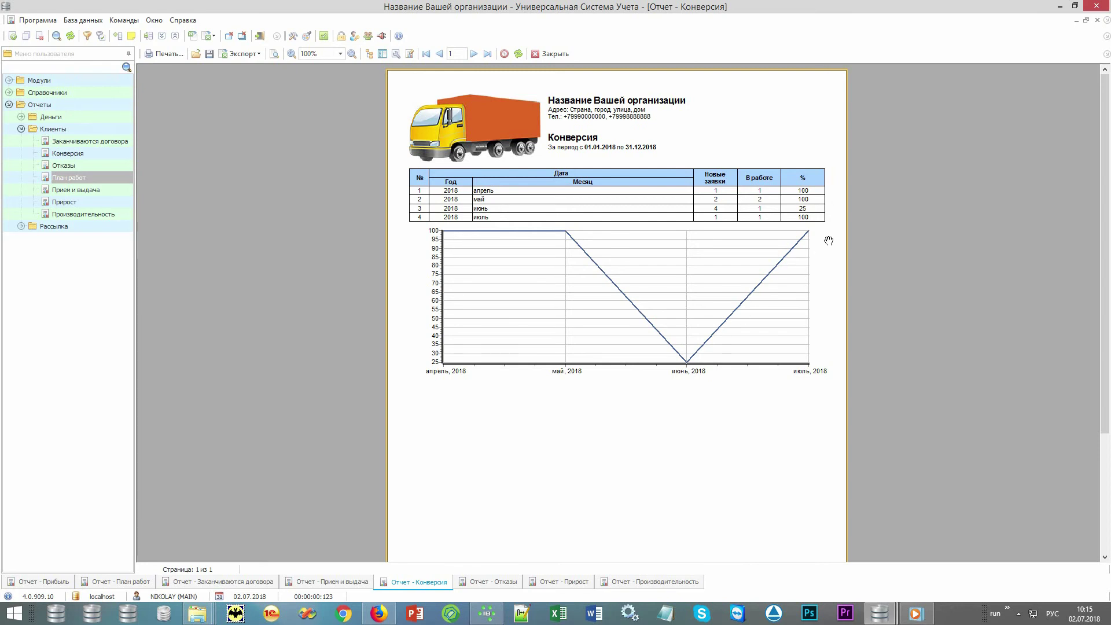
left_click(483, 587)
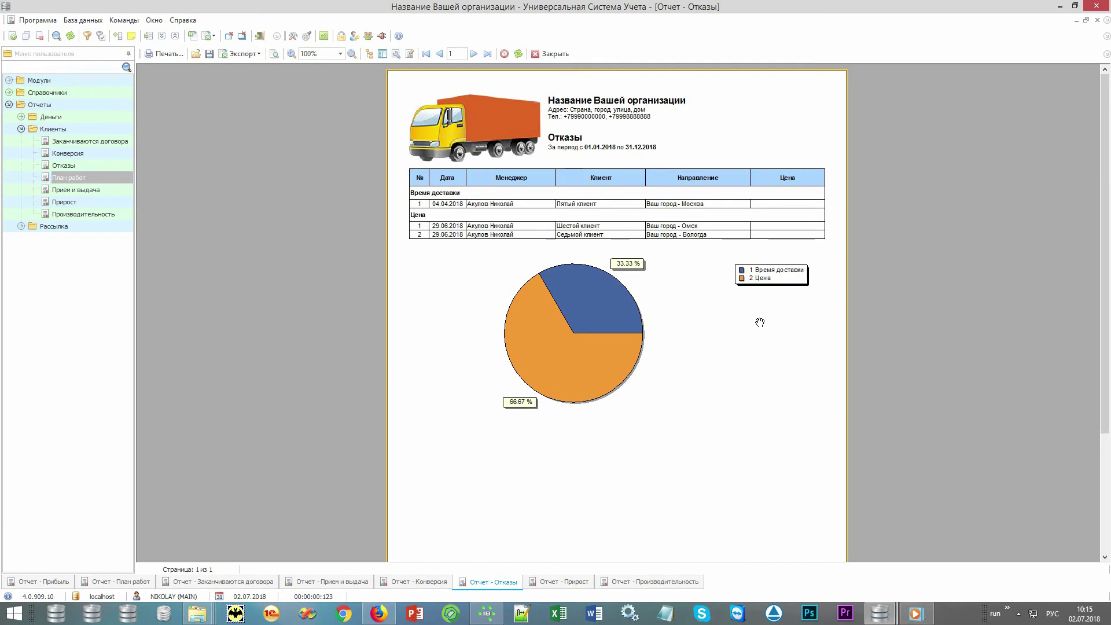
left_click(554, 584)
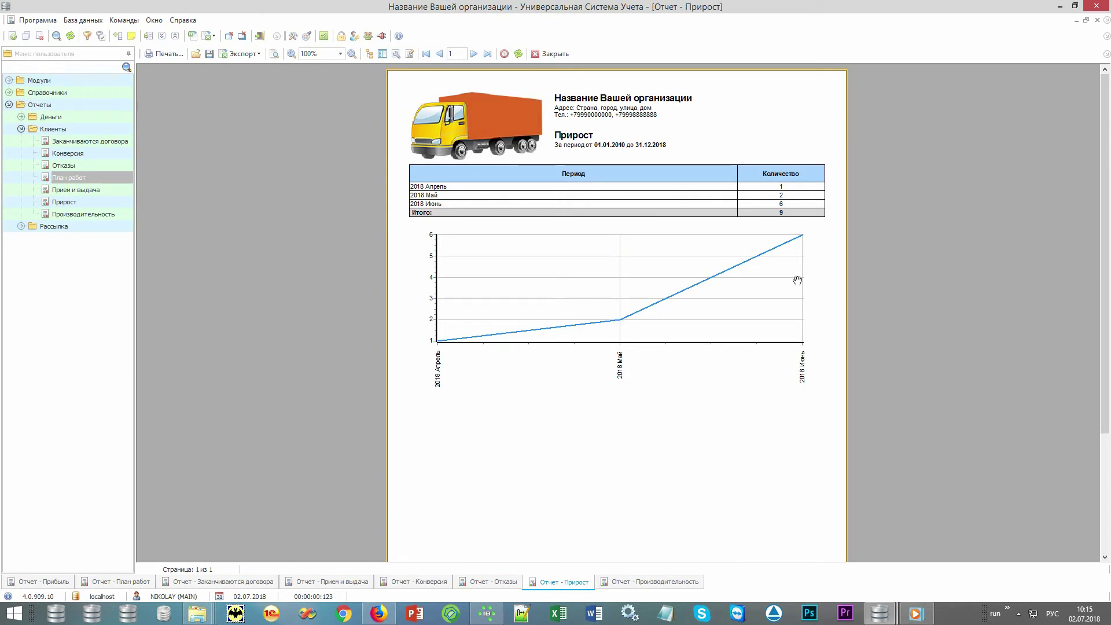
left_click(639, 586)
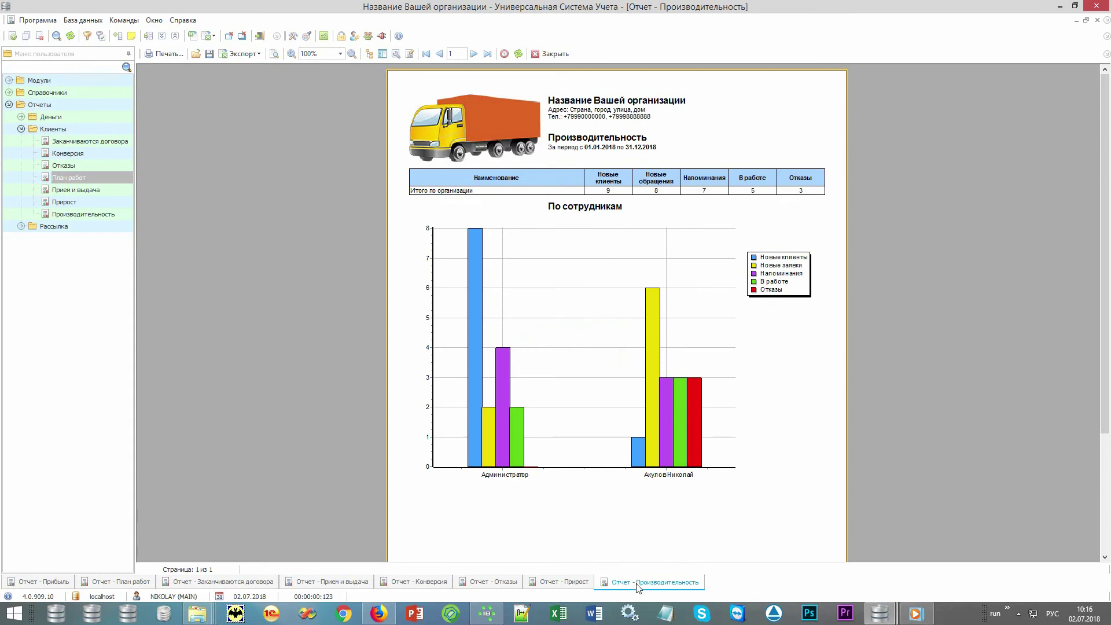